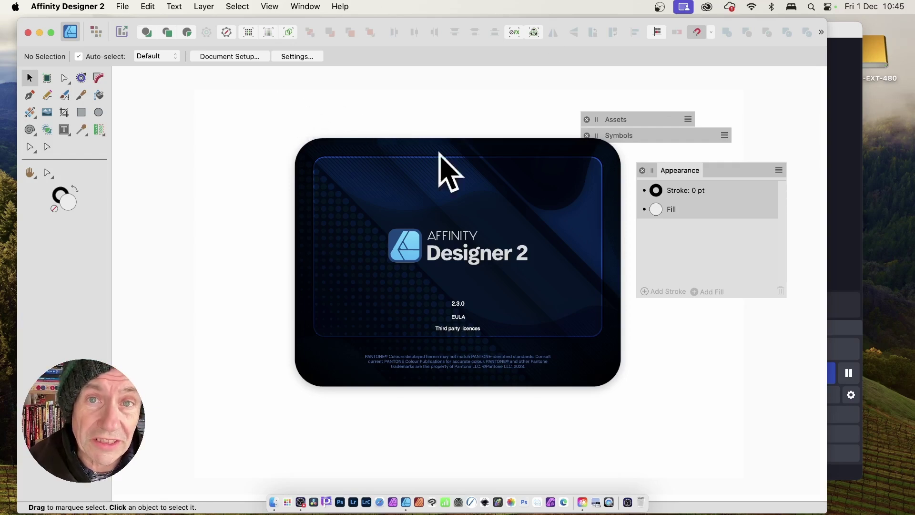
{"action": "left_click", "coordinate": [401, 166]}
{"action": "left_click", "coordinate": [97, 7]}
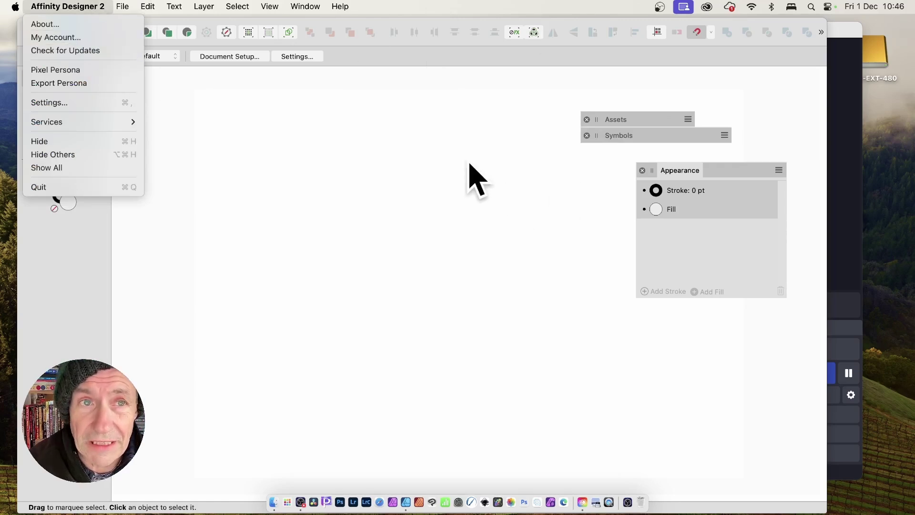
{"action": "mouse_move", "coordinate": [278, 8]}
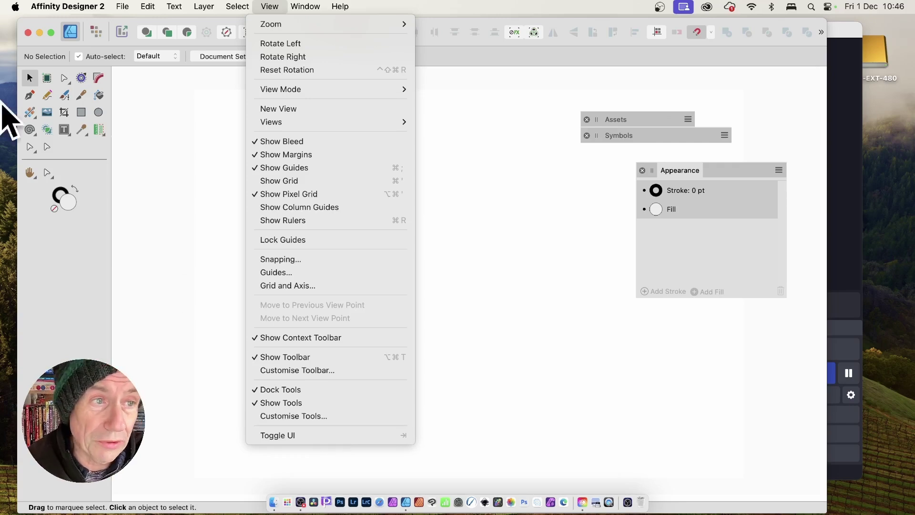
{"action": "mouse_move", "coordinate": [16, 6]}
{"action": "left_click", "coordinate": [292, 322]}
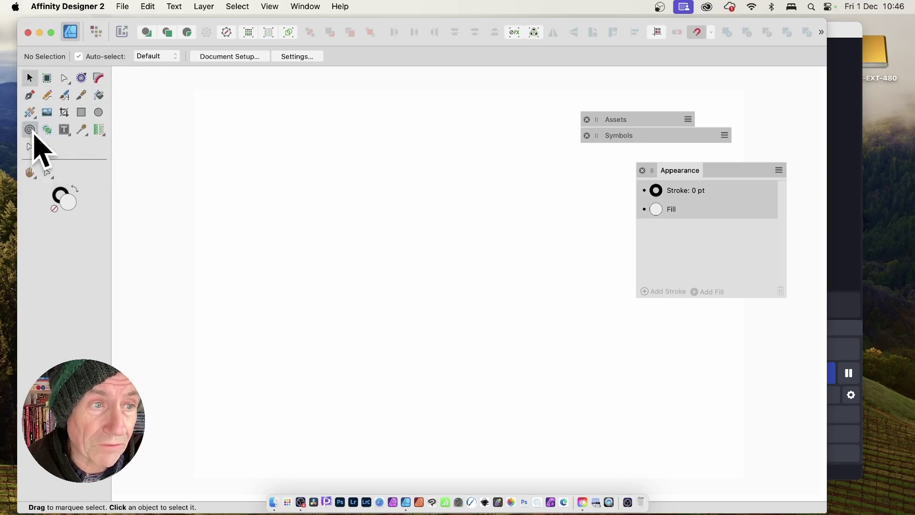
- Draw a five-turn spiral with the Spiral tool and move it to the middle of the page
{"action": "left_click", "coordinate": [33, 135]}
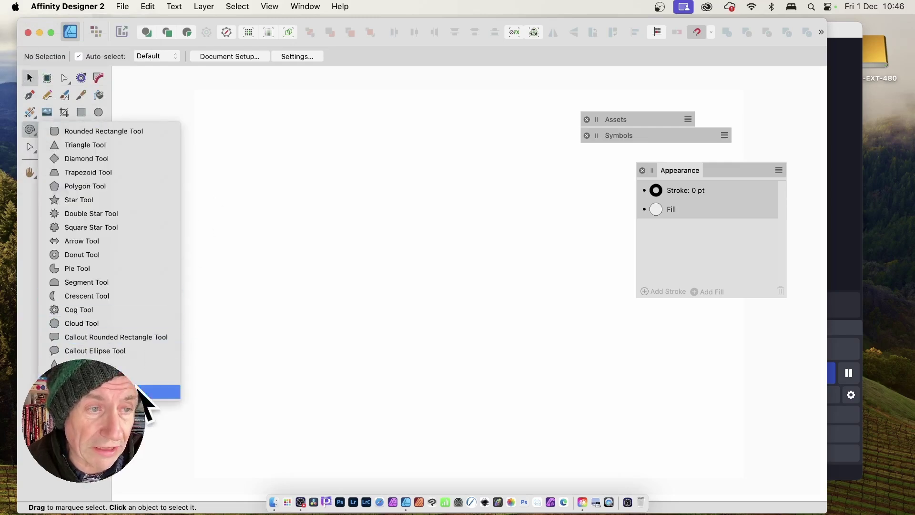
{"action": "left_click", "coordinate": [32, 133]}
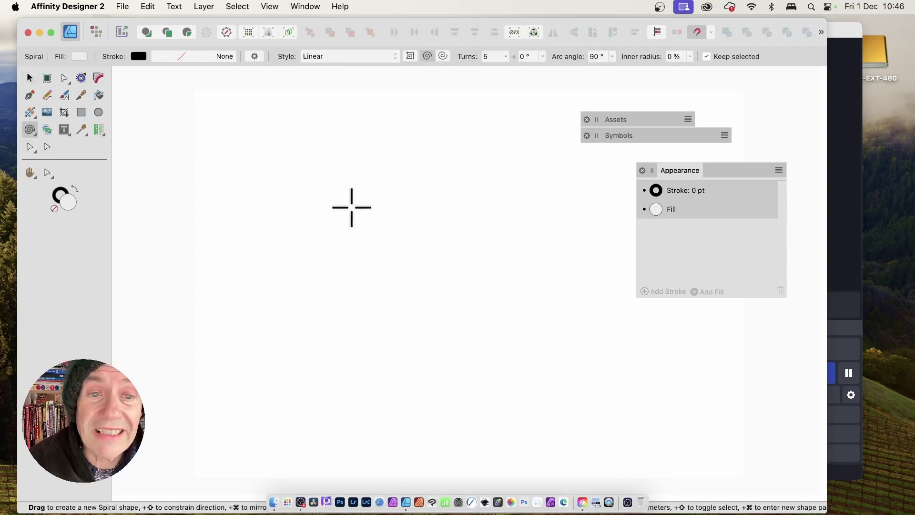
{"action": "mouse_move", "coordinate": [308, 168]}
{"action": "left_mouse_down"}
{"action": "mouse_move", "coordinate": [429, 251]}
{"action": "mouse_move", "coordinate": [437, 247]}
{"action": "left_mouse_up"}
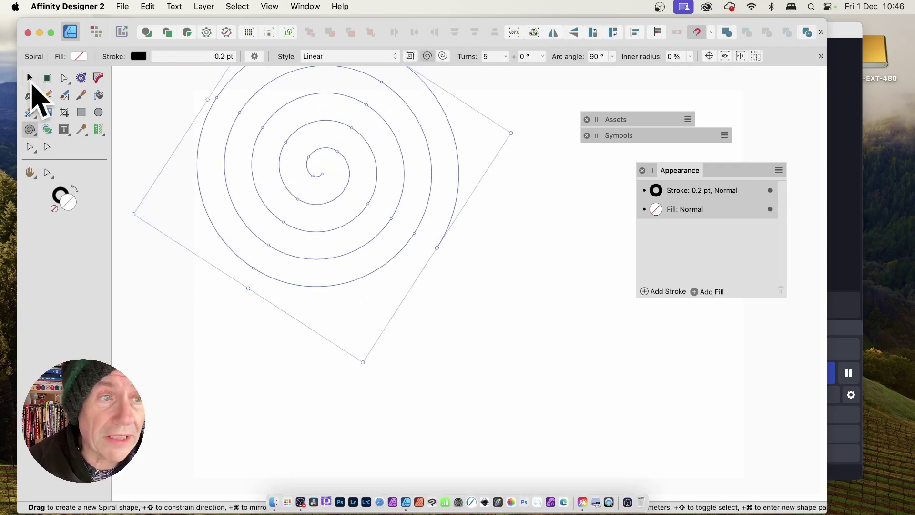
{"action": "left_click", "coordinate": [30, 78]}
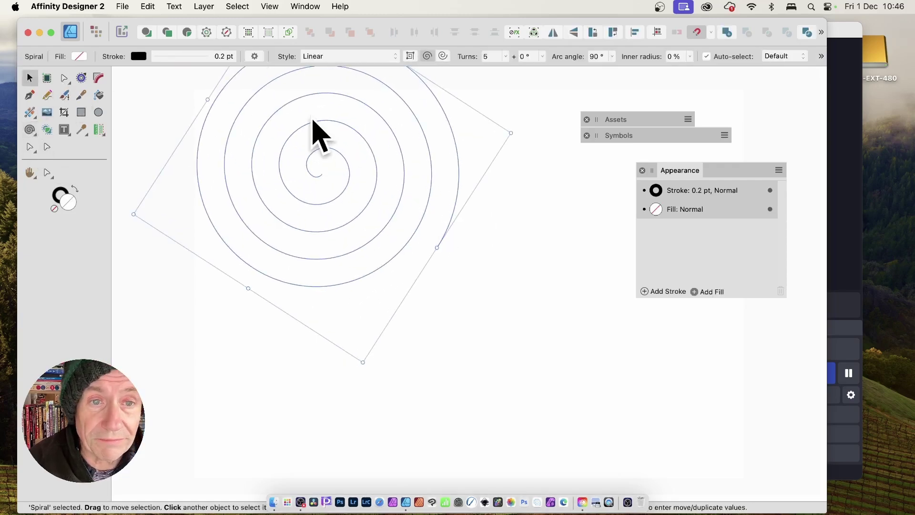
{"action": "left_click_drag", "start_coordinate": [316, 139], "coordinate": [463, 224]}
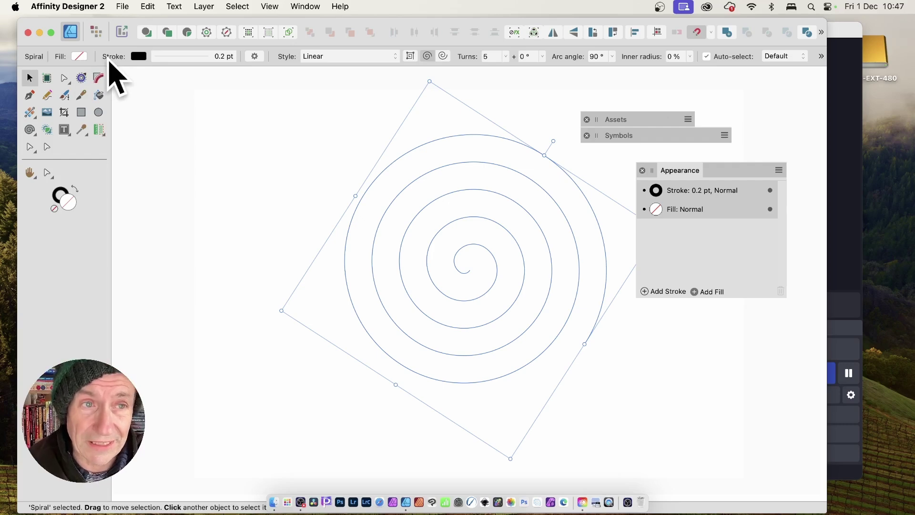
- Set the spiral's stroke width to 14 pt and try the dashed line style before restoring the solid line
{"action": "left_click", "coordinate": [206, 67]}
{"action": "left_click_drag", "start_coordinate": [157, 96], "coordinate": [189, 96]}
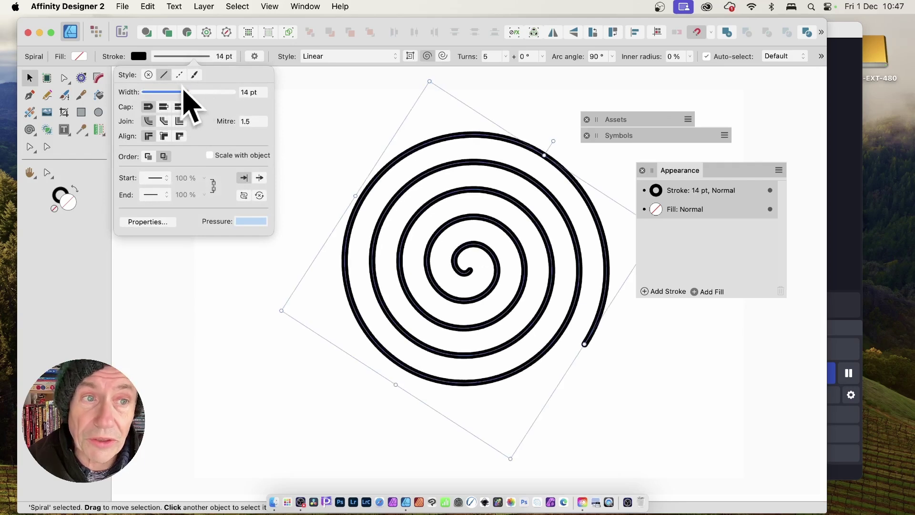
{"action": "left_click", "coordinate": [179, 75]}
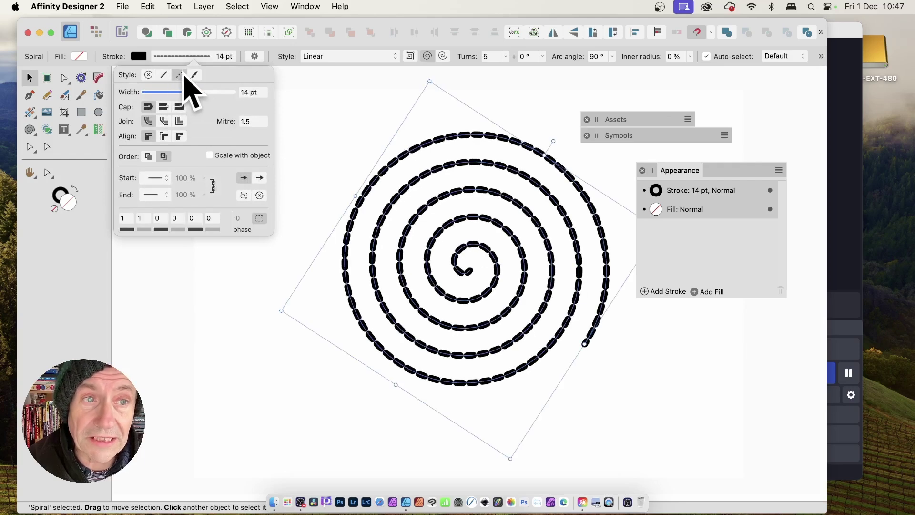
{"action": "left_click", "coordinate": [164, 75]}
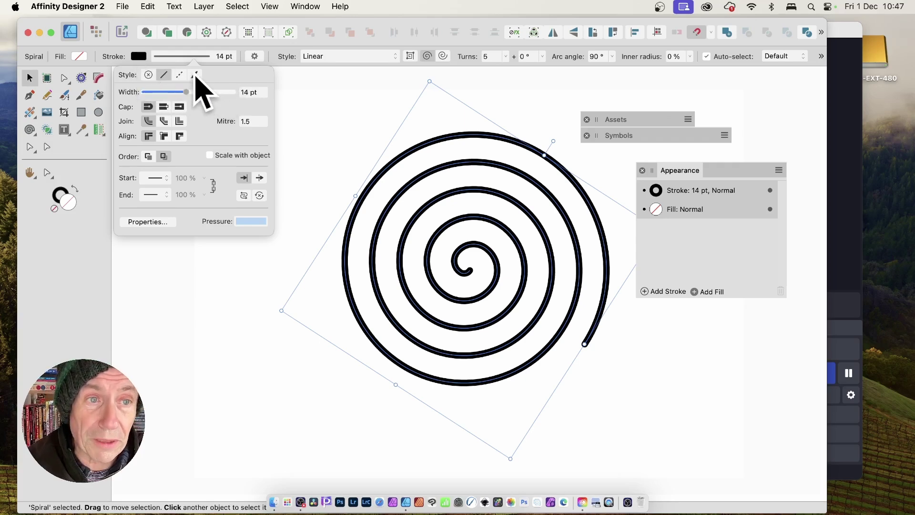
- Try the Variable Square Pastel and Woodless Square dry media brushes on the spiral's stroke
{"action": "left_click", "coordinate": [307, 7]}
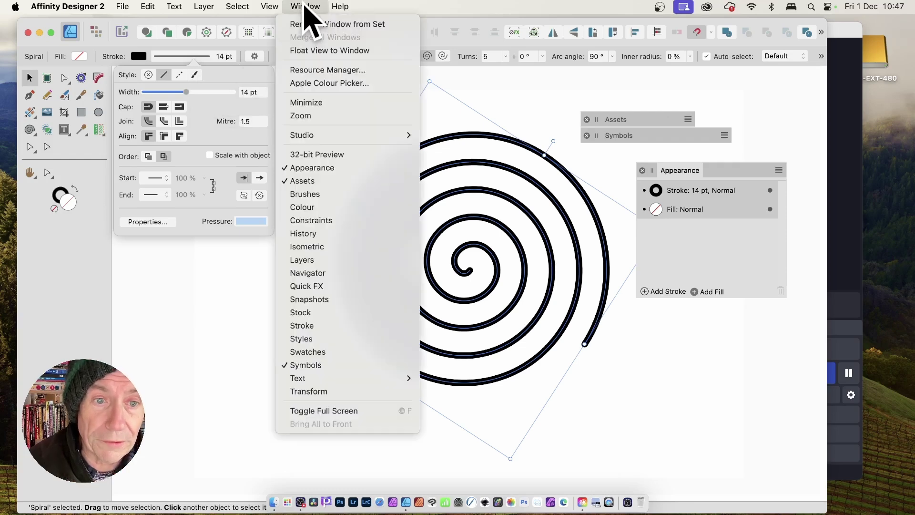
{"action": "left_click", "coordinate": [312, 196]}
{"action": "left_click", "coordinate": [607, 307]}
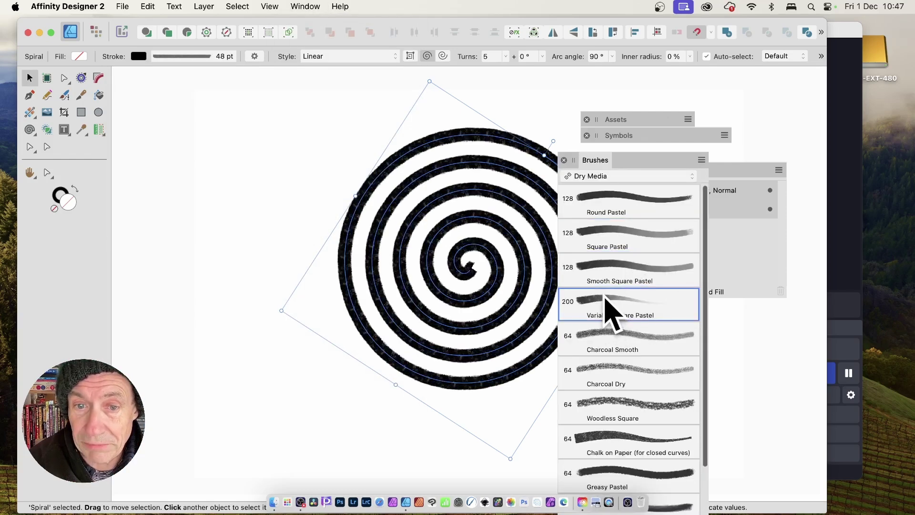
{"action": "left_click", "coordinate": [608, 403]}
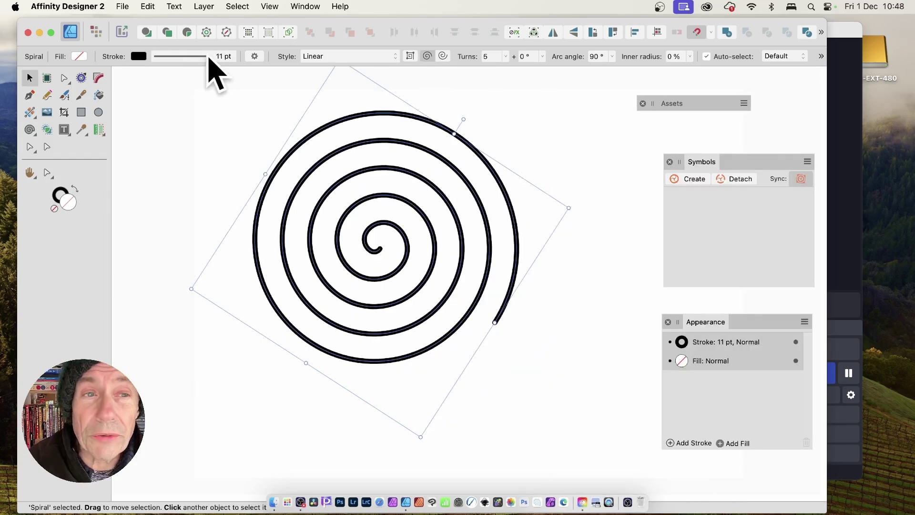
- Shape the spiral stroke's pressure profile with a deep dip about a quarter of the way along
{"action": "left_click", "coordinate": [211, 56]}
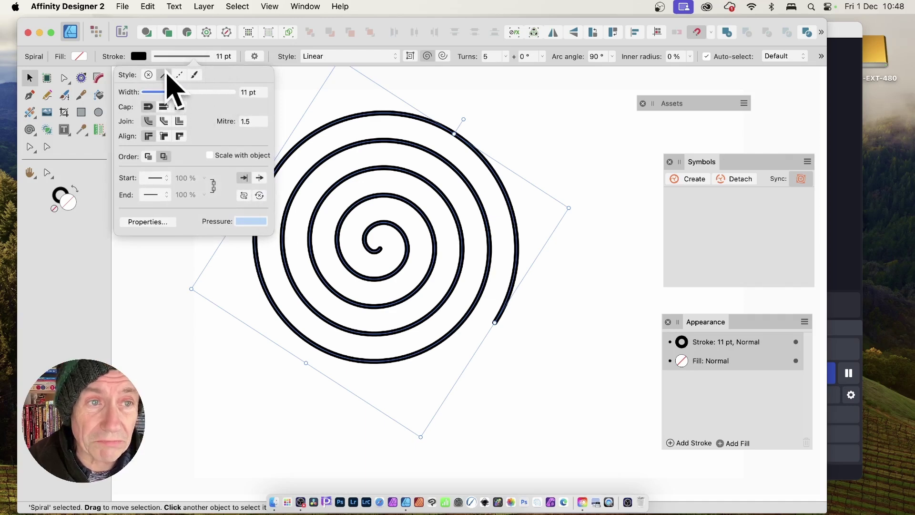
{"action": "left_click", "coordinate": [251, 222]}
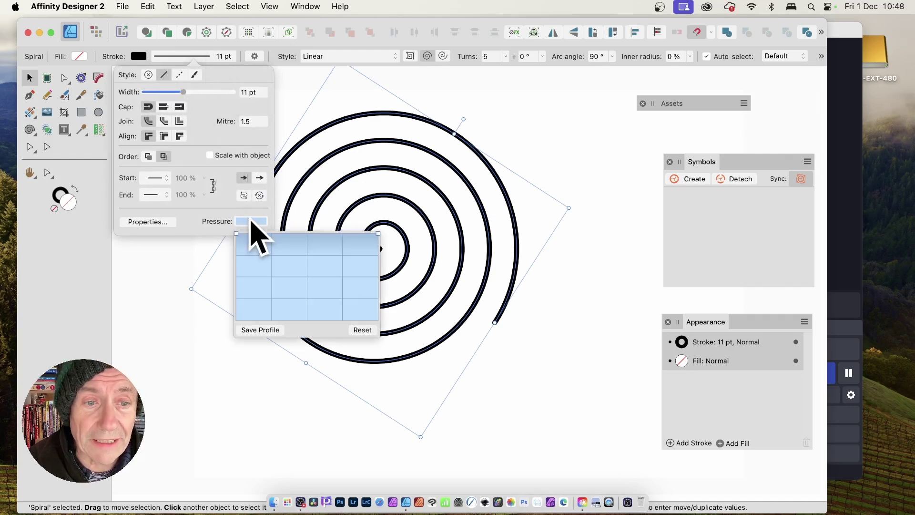
{"action": "mouse_move", "coordinate": [280, 241]}
{"action": "left_mouse_down"}
{"action": "mouse_move", "coordinate": [275, 305]}
{"action": "mouse_move", "coordinate": [276, 297]}
{"action": "left_mouse_up"}
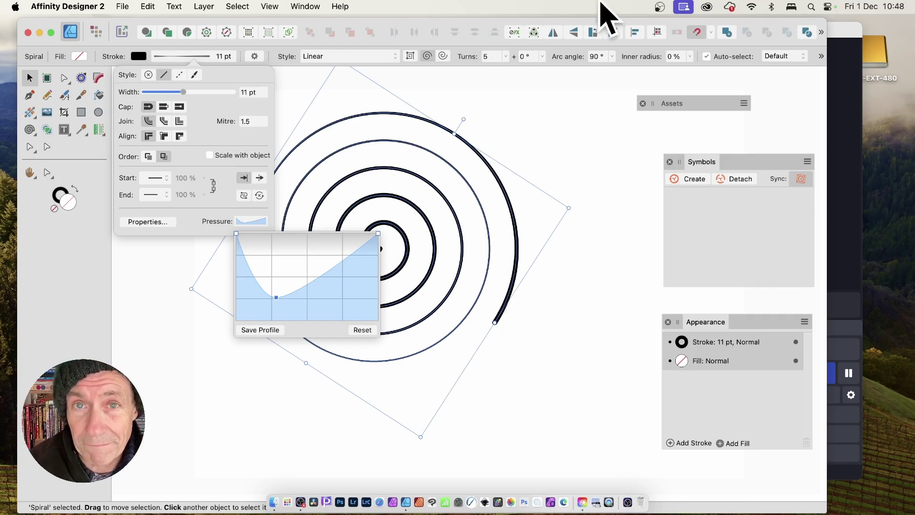
- Add a Triangle arrowhead to the start of the spiral's stroke
{"action": "left_click", "coordinate": [159, 180]}
{"action": "left_click", "coordinate": [162, 179]}
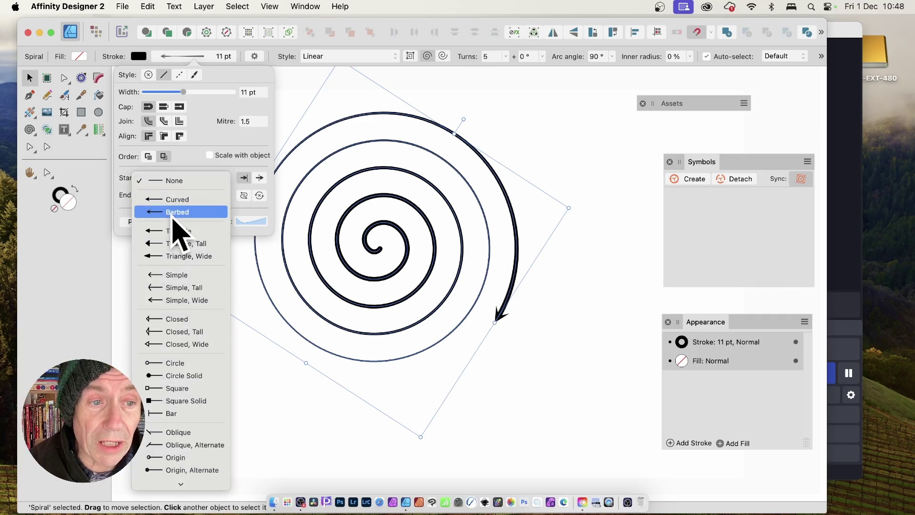
{"action": "left_click", "coordinate": [181, 230]}
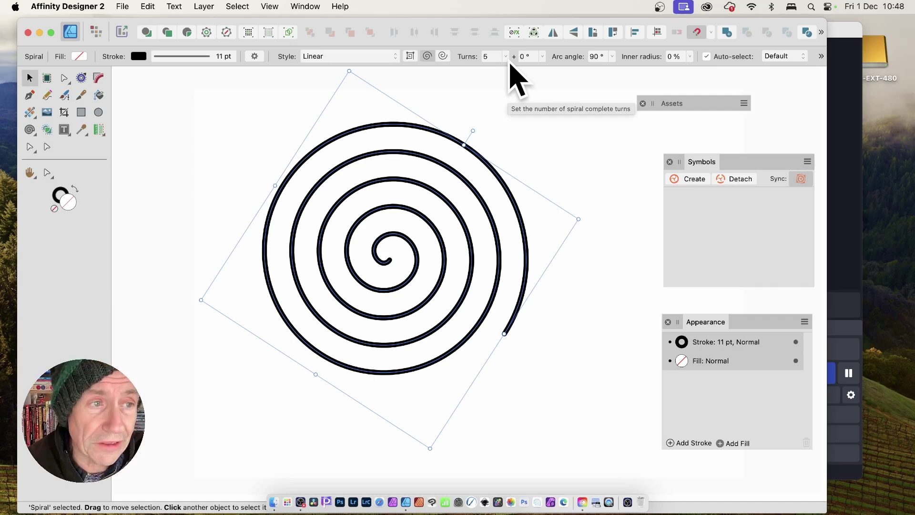
- Try the Decaying and Semi-circular styles on the spiral using the Spiral tool's options
{"action": "left_click", "coordinate": [32, 130]}
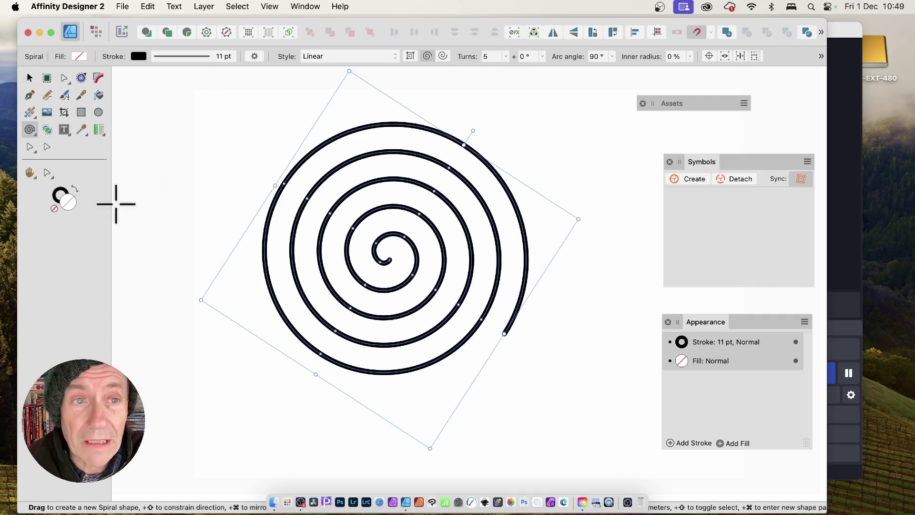
{"action": "left_click", "coordinate": [397, 57]}
{"action": "left_click", "coordinate": [351, 69]}
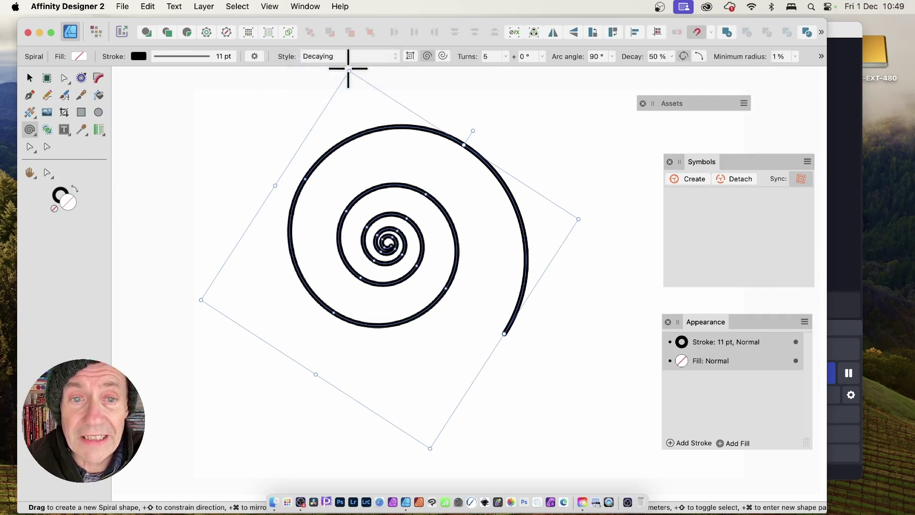
{"action": "left_click", "coordinate": [395, 60]}
{"action": "left_click", "coordinate": [362, 70]}
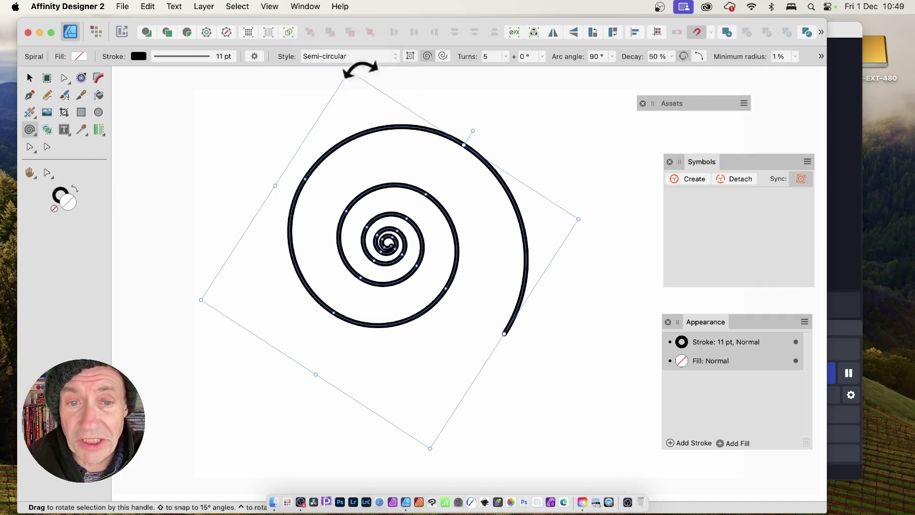
- Try the Counter Semi-circular and Fibonacci styles on the spiral
{"action": "left_click", "coordinate": [339, 58]}
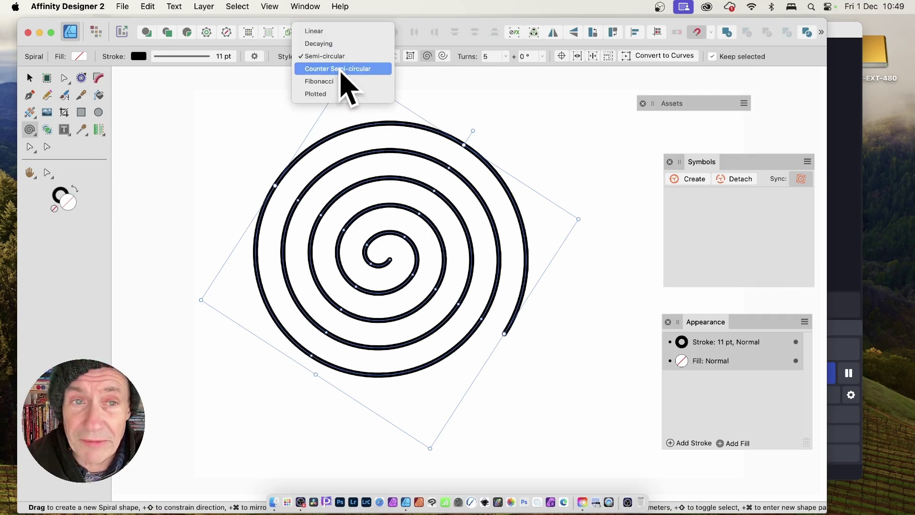
{"action": "left_click", "coordinate": [341, 70]}
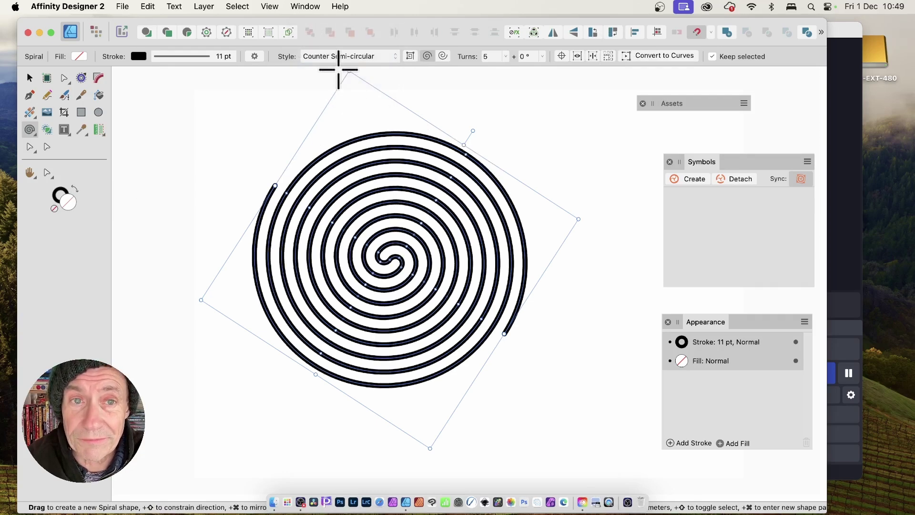
{"action": "left_click", "coordinate": [373, 59]}
{"action": "left_click", "coordinate": [367, 70]}
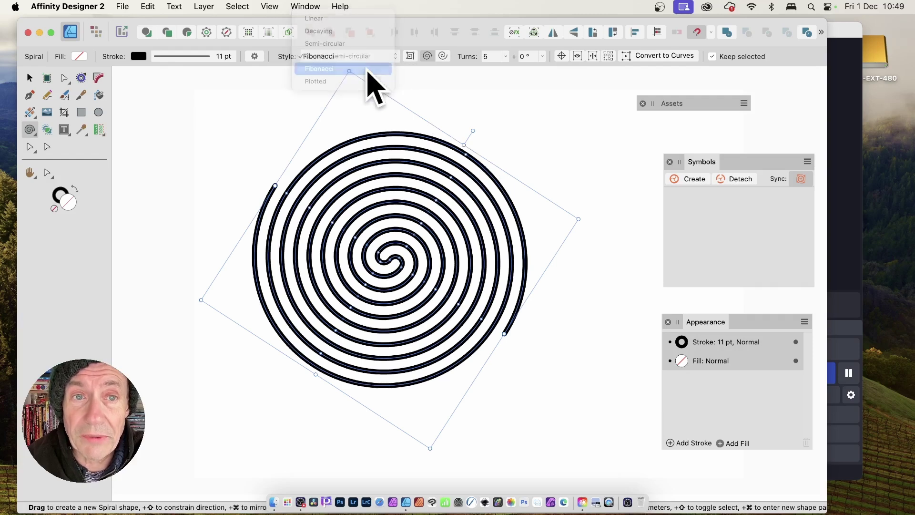
- Try the Plotted style on the spiral and return it to the Linear style
{"action": "left_click", "coordinate": [362, 58]}
{"action": "left_click", "coordinate": [351, 70]}
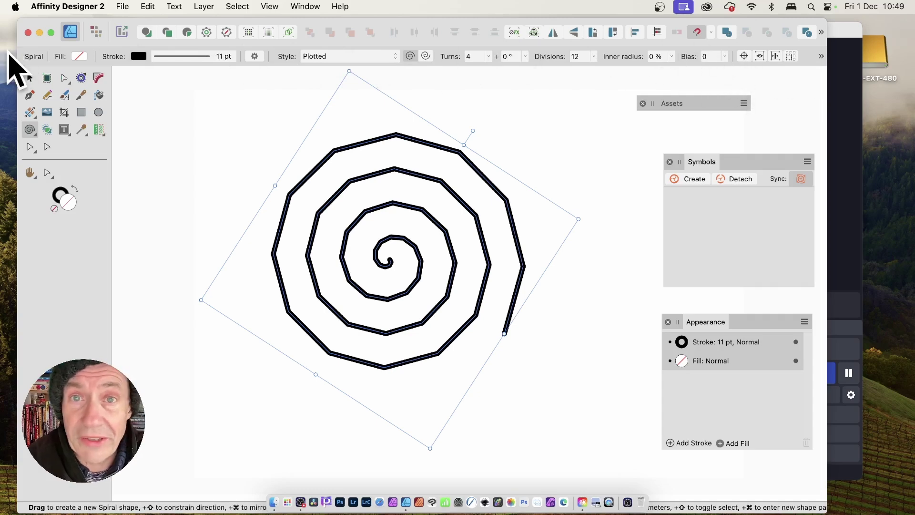
{"action": "left_click", "coordinate": [343, 57]}
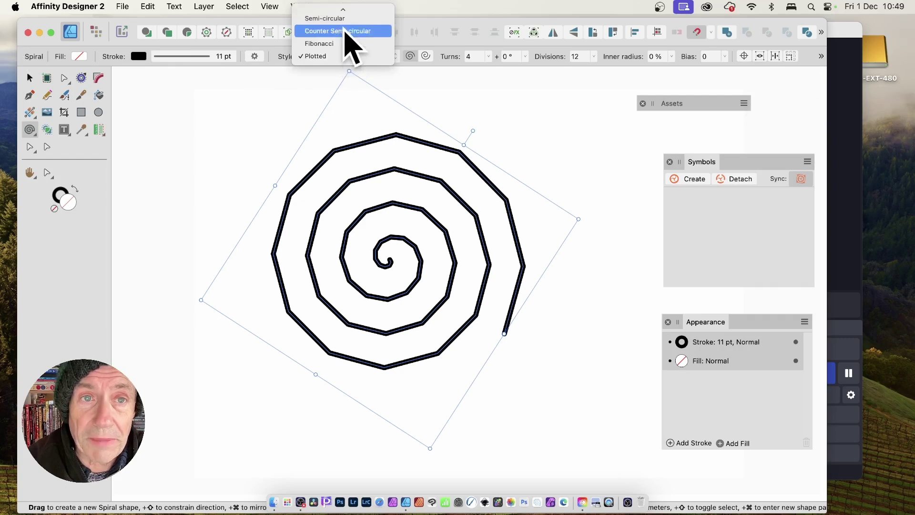
{"action": "left_click", "coordinate": [329, 18]}
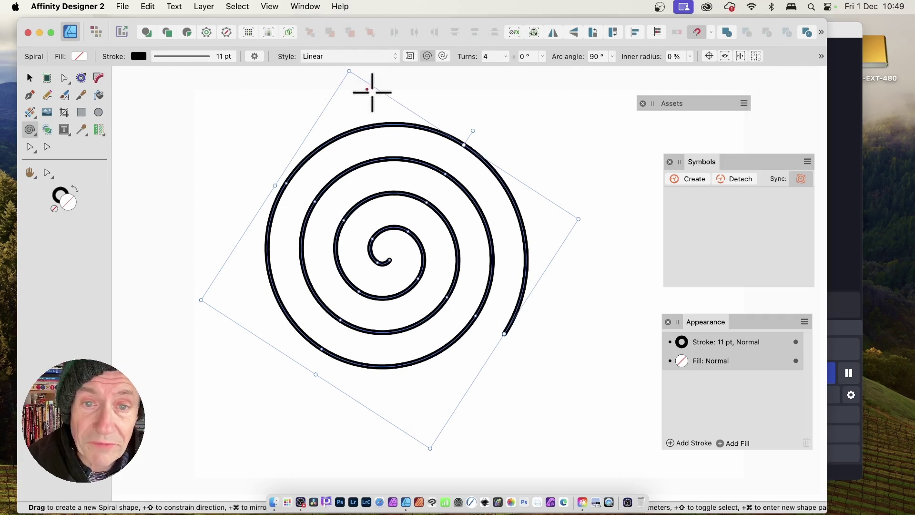
- Try higher turn counts on the linear spiral, raising it to 12 and up to 40 turns
{"action": "left_click", "coordinate": [506, 57]}
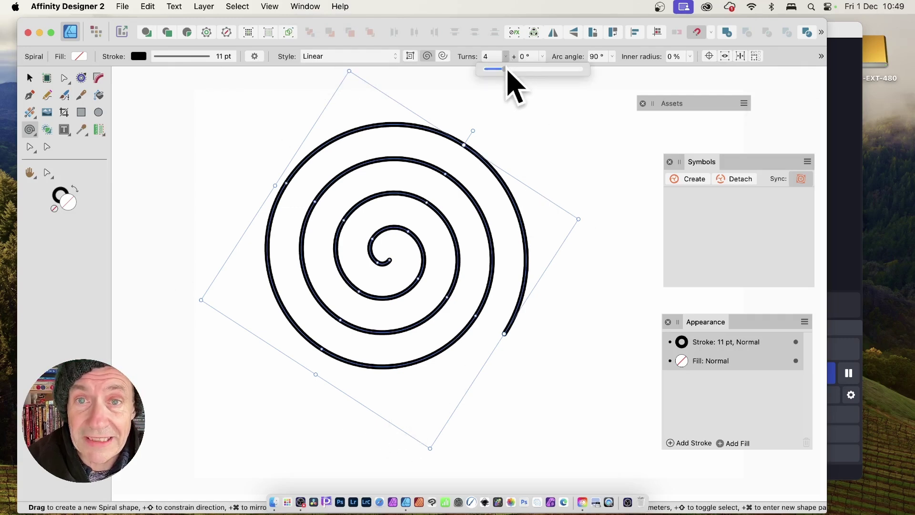
{"action": "left_click_drag", "start_coordinate": [504, 69], "coordinate": [541, 70]}
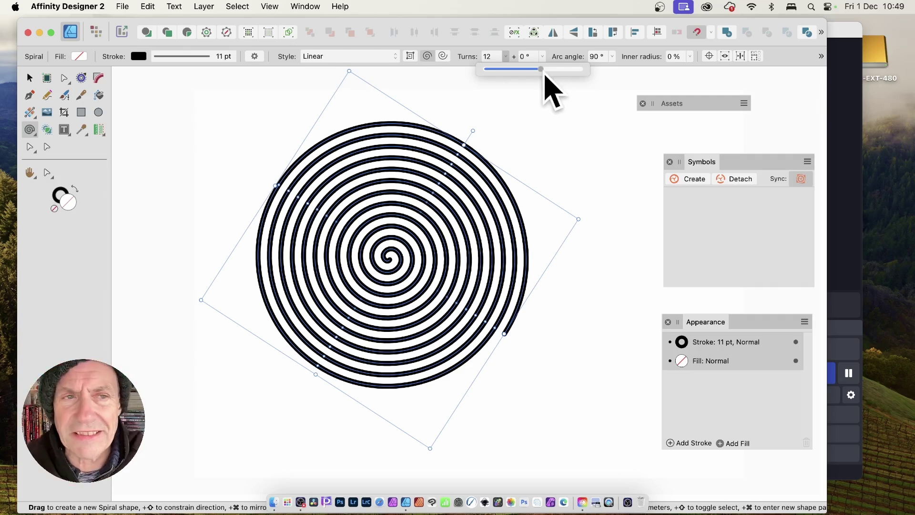
{"action": "left_click_drag", "start_coordinate": [543, 72], "coordinate": [592, 73]}
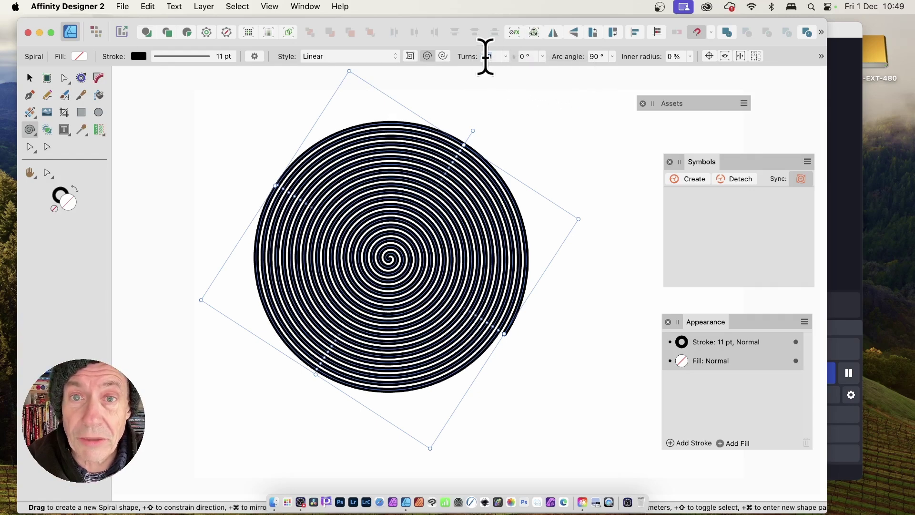
{"action": "key", "text": "Tab"}
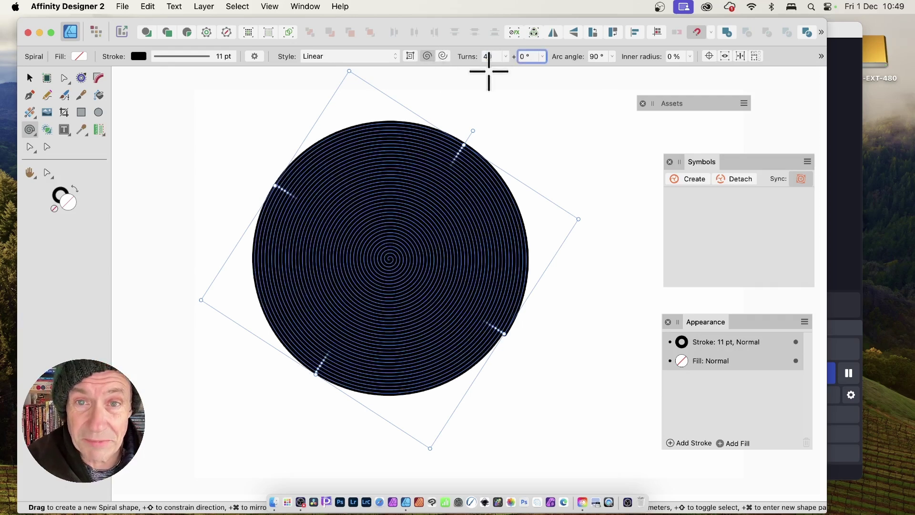
- Set the linear spiral's number of turns to 5
{"action": "double_click", "coordinate": [487, 57]}
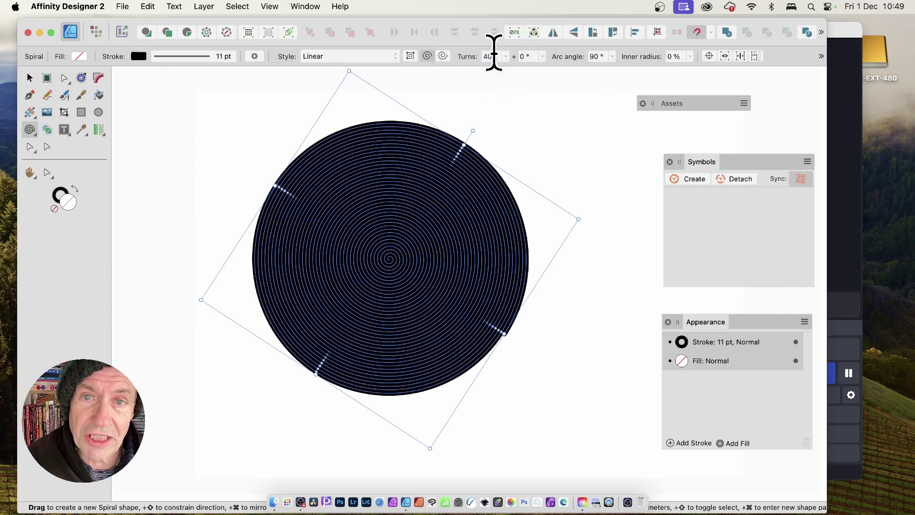
{"action": "type", "text": "5"}
{"action": "key", "text": "Tab"}
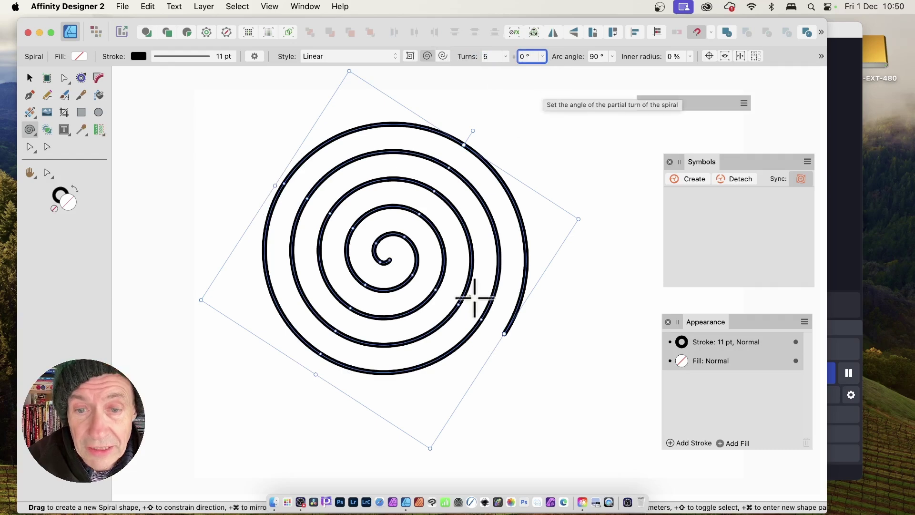
- Try a 360° partial turn on the spiral and return the partial turn angle to 0°
{"action": "left_click", "coordinate": [544, 58]}
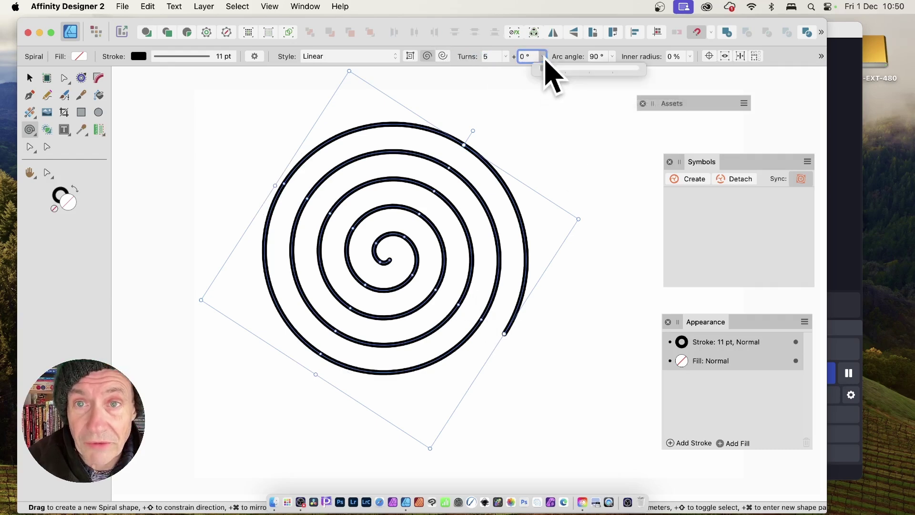
{"action": "left_click_drag", "start_coordinate": [547, 71], "coordinate": [637, 79]}
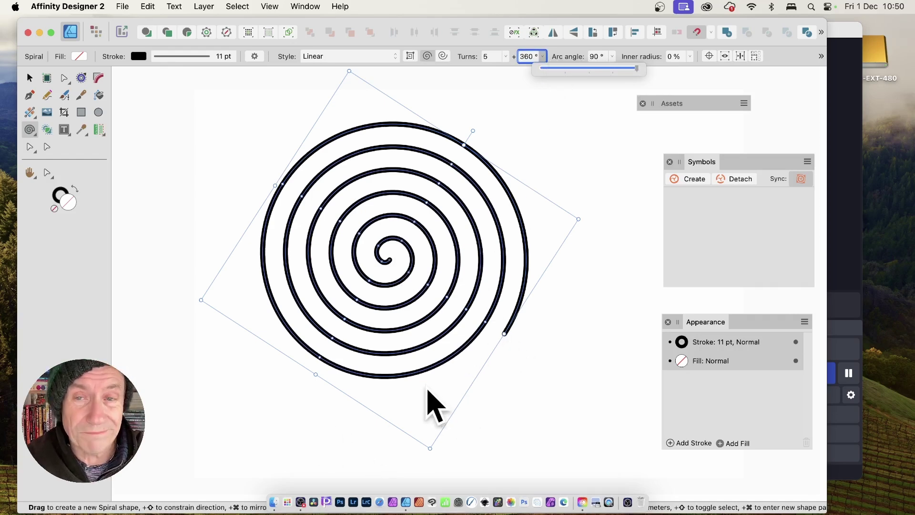
{"action": "left_click_drag", "start_coordinate": [635, 69], "coordinate": [533, 73]}
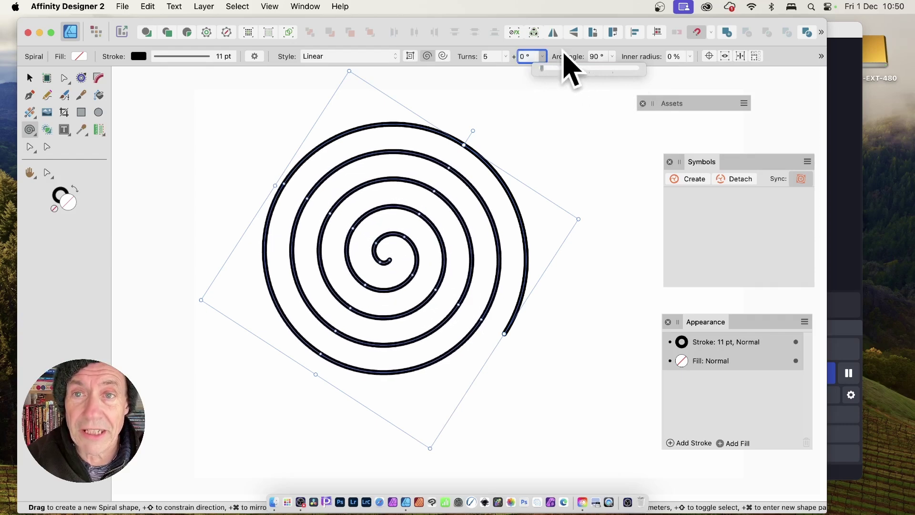
- Set the spiral's arc angle to 15° and convert the spiral to curves for node editing
{"action": "left_click", "coordinate": [612, 57]}
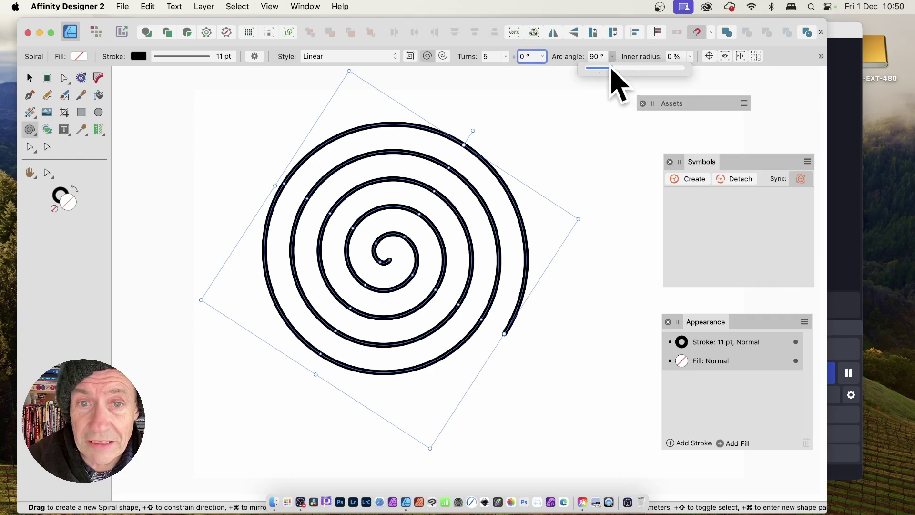
{"action": "left_click_drag", "start_coordinate": [612, 68], "coordinate": [594, 72]}
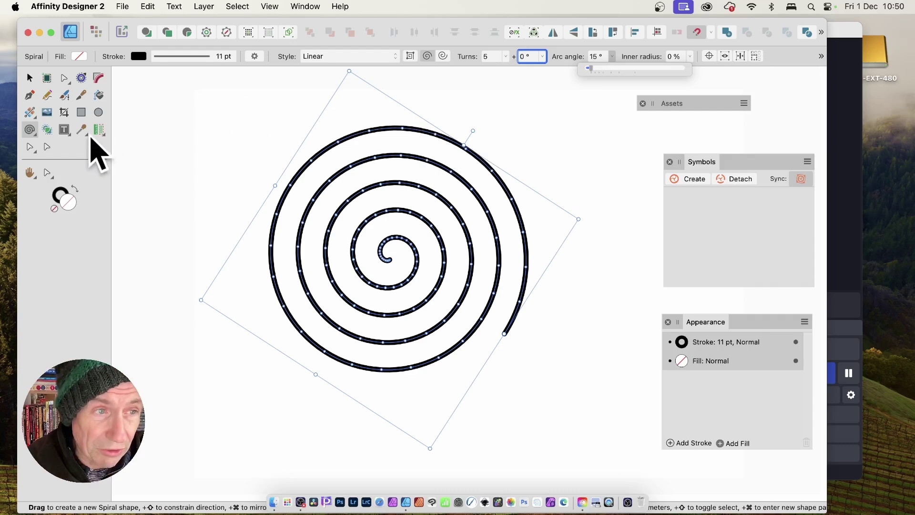
{"action": "key", "text": "Escape"}
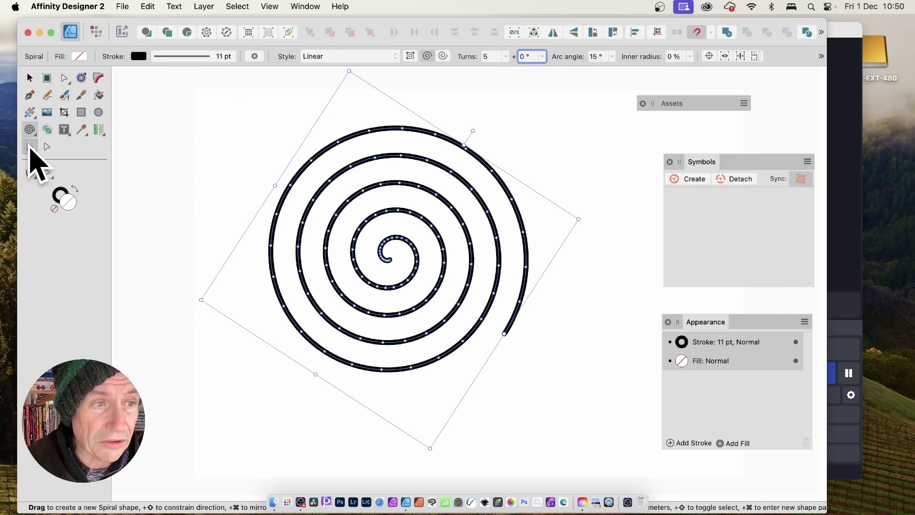
{"action": "key", "text": "a"}
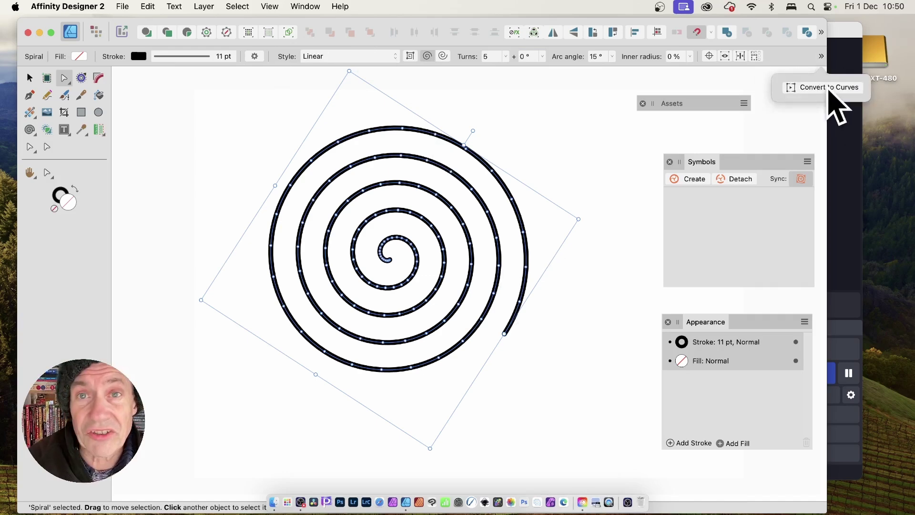
{"action": "left_click", "coordinate": [829, 98]}
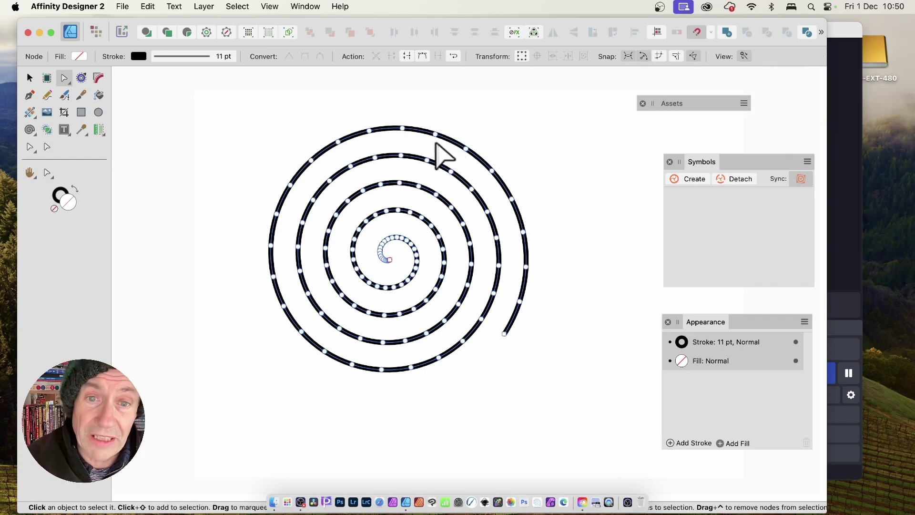
- Pull four separate nodes on the outermost ring of the converted spiral outward into pointed spikes
{"action": "left_click_drag", "start_coordinate": [435, 136], "coordinate": [443, 100]}
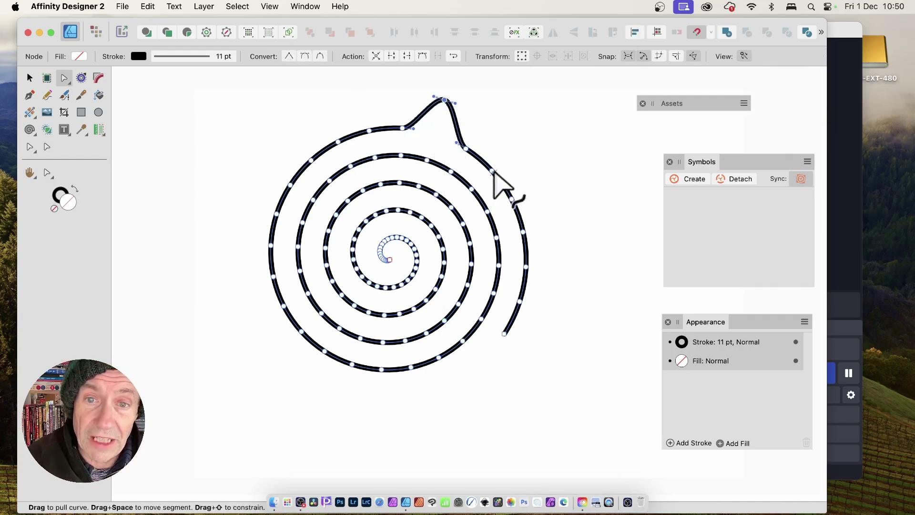
{"action": "left_click_drag", "start_coordinate": [494, 173], "coordinate": [548, 137]}
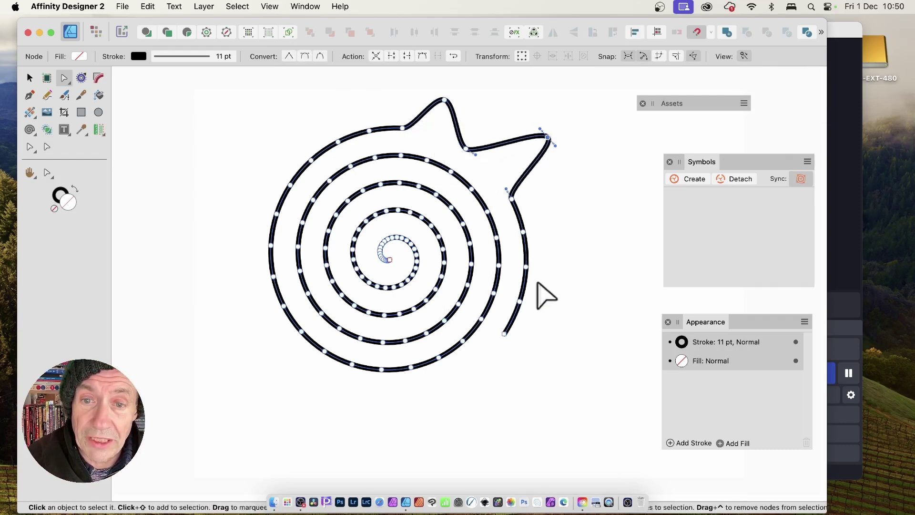
{"action": "left_click_drag", "start_coordinate": [526, 267], "coordinate": [610, 268]}
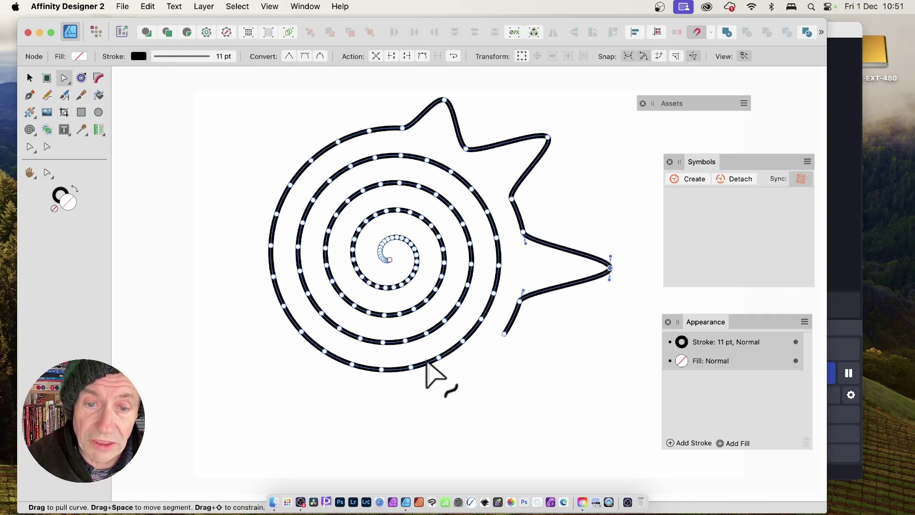
{"action": "left_click_drag", "start_coordinate": [435, 358], "coordinate": [481, 421]}
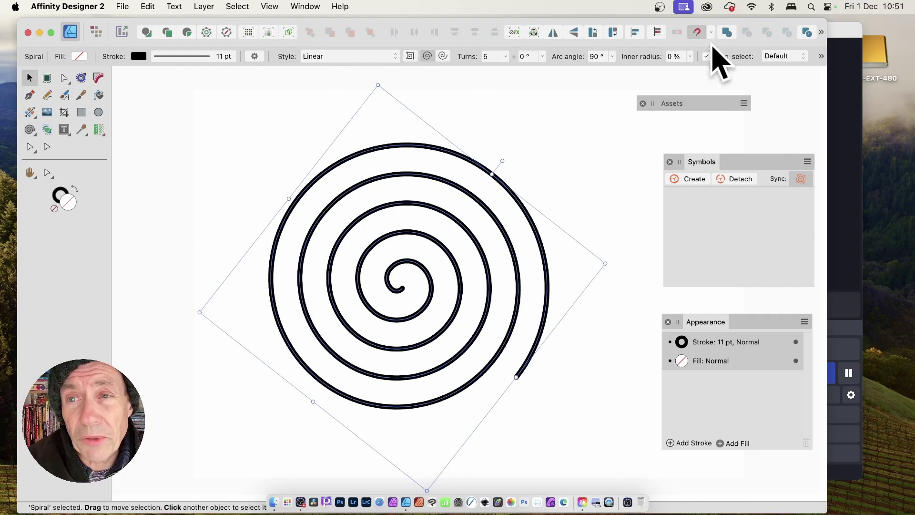
- Try an inner radius of 66% on the linear spiral and return it to 0%
{"action": "left_click", "coordinate": [689, 57]}
{"action": "left_click_drag", "start_coordinate": [690, 69], "coordinate": [754, 85]}
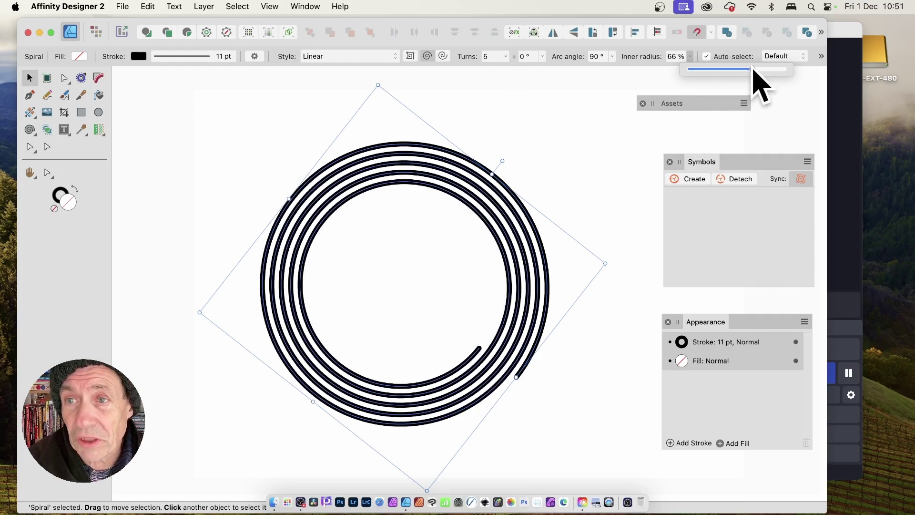
{"action": "left_click_drag", "start_coordinate": [753, 69], "coordinate": [687, 70]}
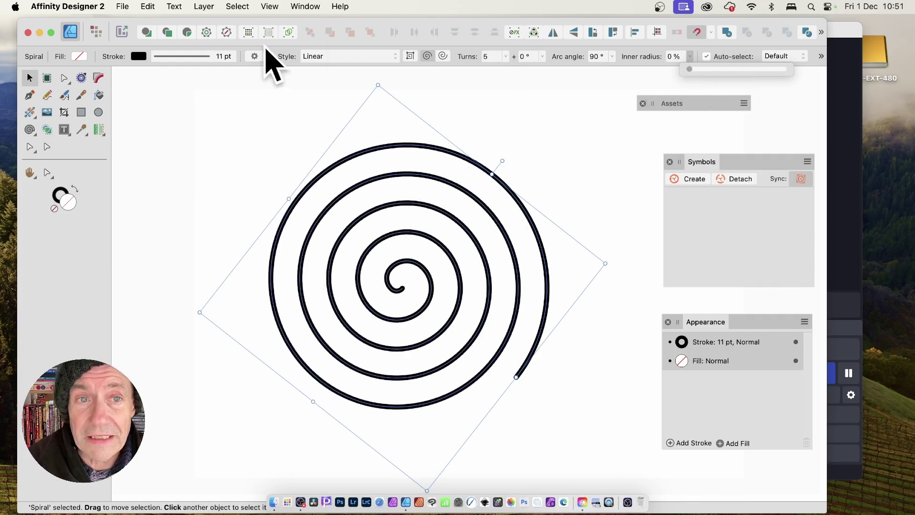
- Switch the spiral to straight segments, trying an arc angle of 82.7° and restoring it to 90°
{"action": "left_click", "coordinate": [411, 57]}
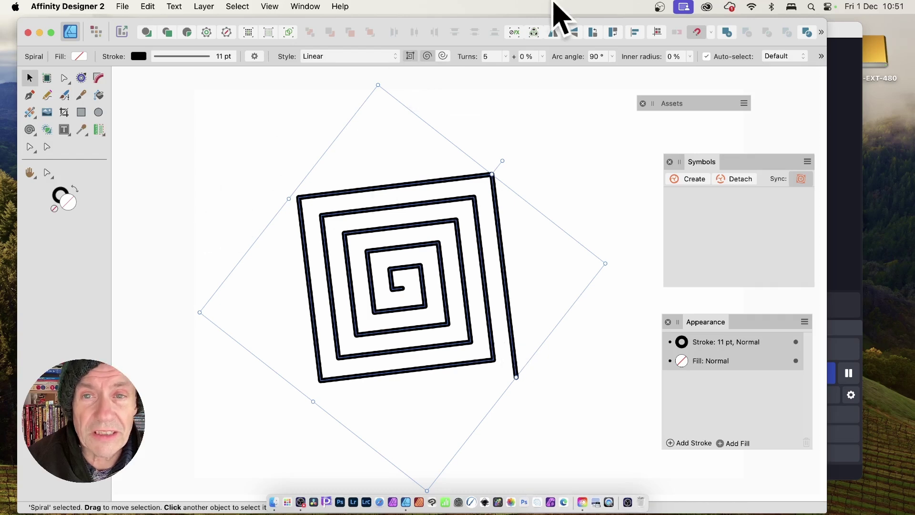
{"action": "left_click", "coordinate": [613, 57]}
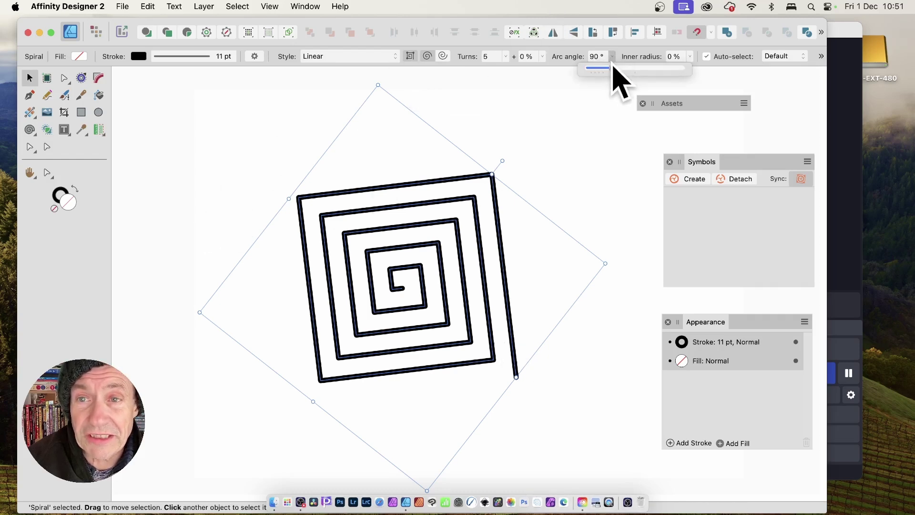
{"action": "left_click_drag", "start_coordinate": [612, 67], "coordinate": [611, 70]}
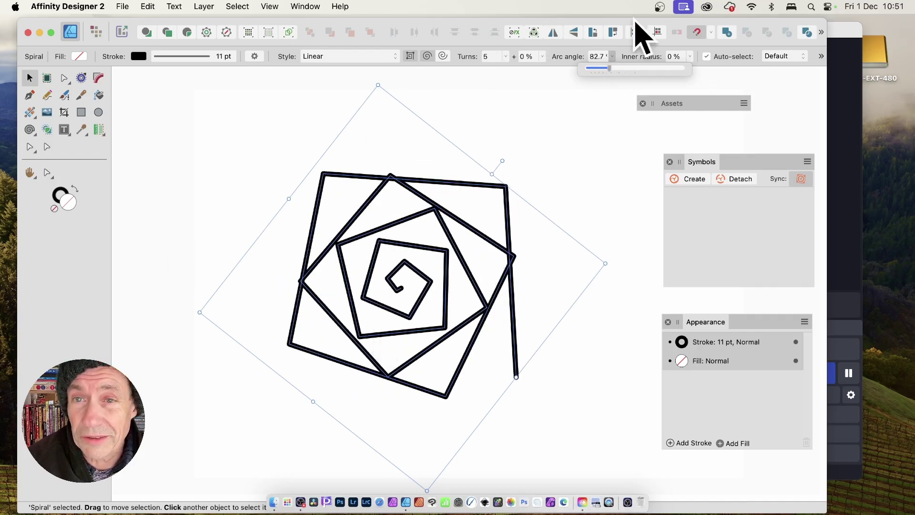
{"action": "left_click_drag", "start_coordinate": [613, 69], "coordinate": [611, 71]}
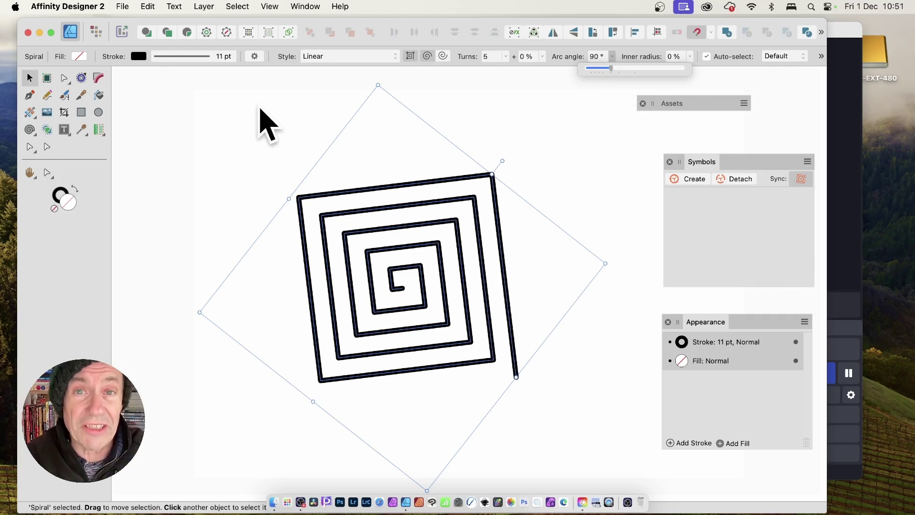
- Set the straight-segment spiral to 10 turns and try its partial turn, leaving that at 0%
{"action": "left_click", "coordinate": [506, 56]}
{"action": "left_click_drag", "start_coordinate": [501, 70], "coordinate": [528, 68]}
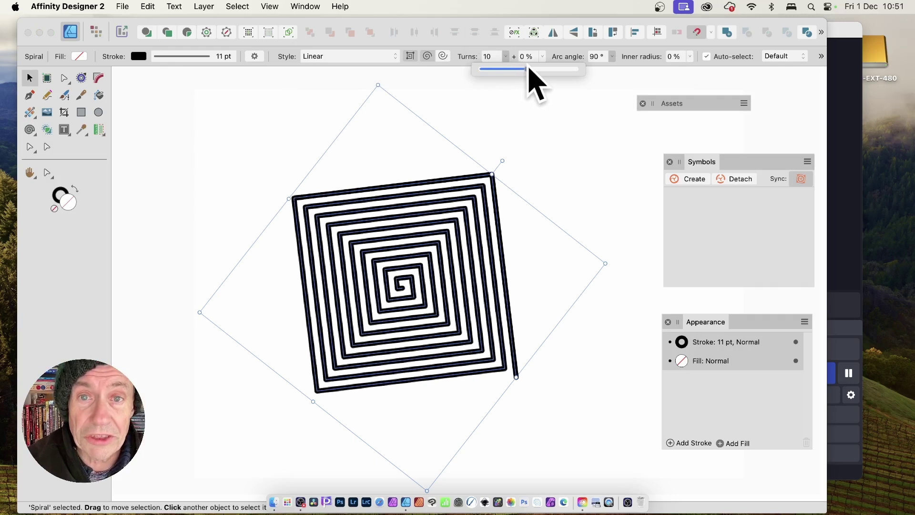
{"action": "left_click", "coordinate": [543, 57]}
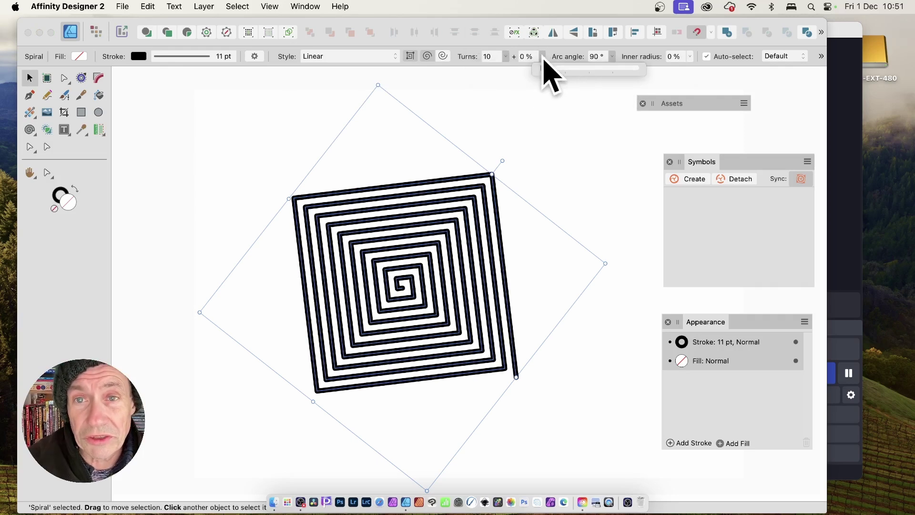
{"action": "left_click_drag", "start_coordinate": [545, 69], "coordinate": [462, 92]}
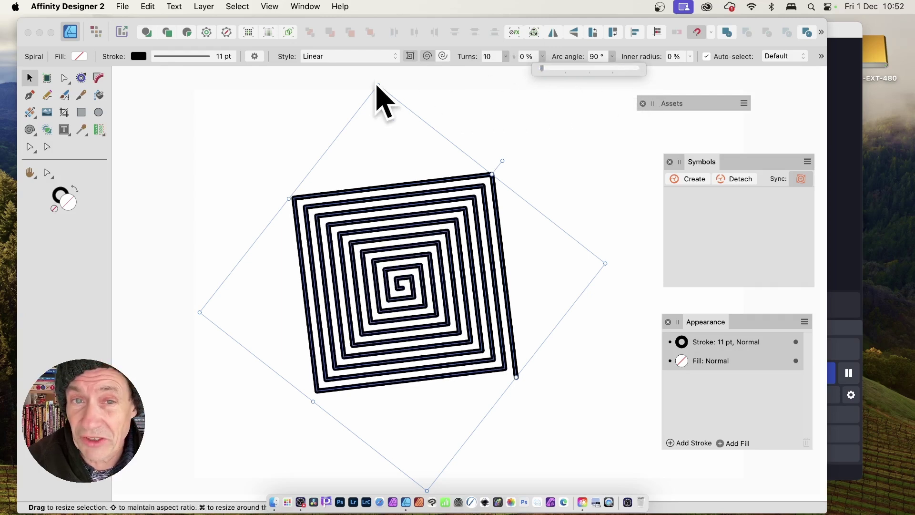
- Switch the spiral back to curved segments and compare its two winding directions by alternating between them
{"action": "left_click", "coordinate": [431, 56]}
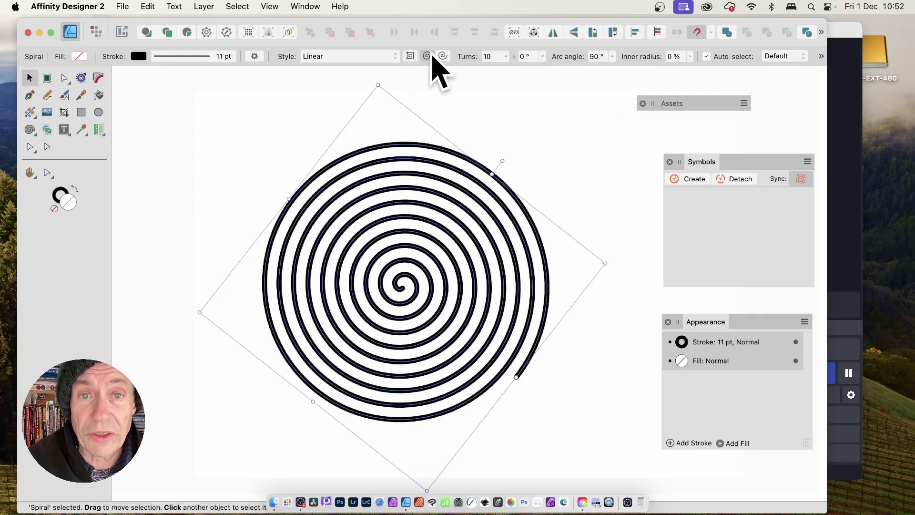
{"action": "left_click", "coordinate": [443, 56]}
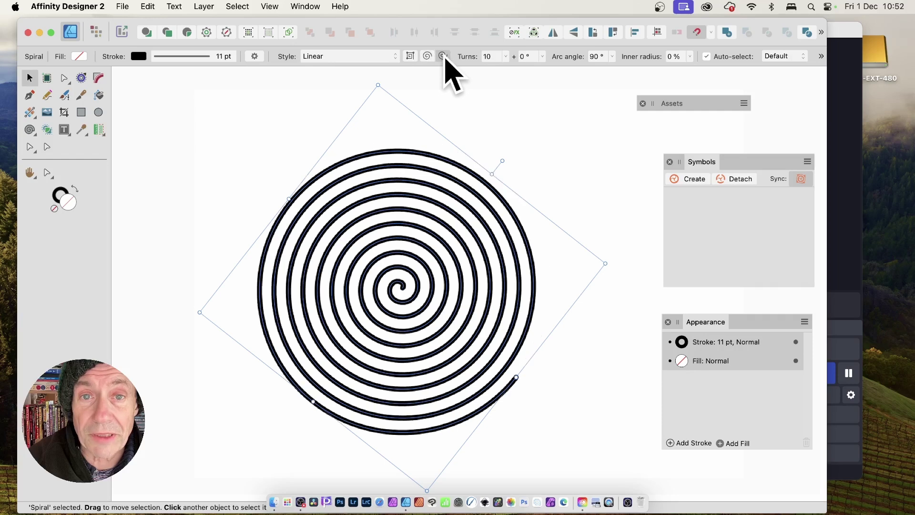
{"action": "left_click", "coordinate": [428, 56]}
{"action": "left_click", "coordinate": [444, 57]}
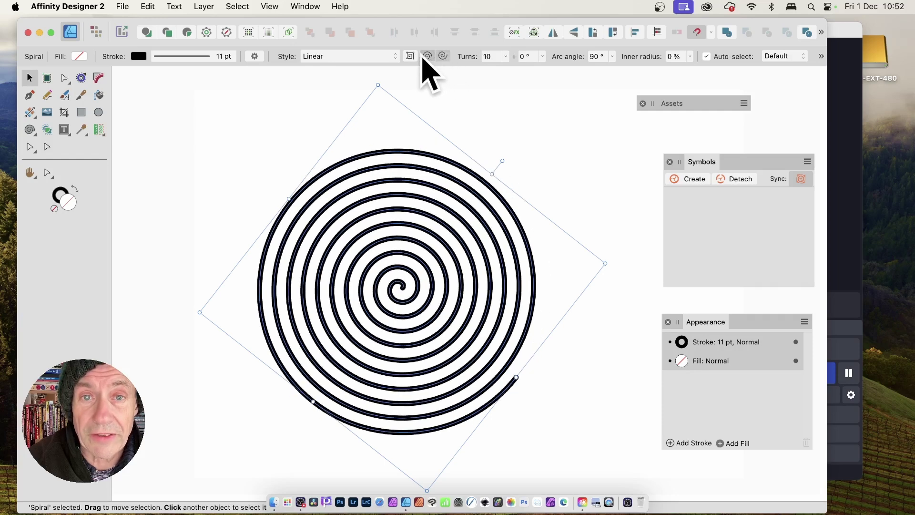
{"action": "left_click", "coordinate": [427, 56]}
{"action": "left_click", "coordinate": [443, 56]}
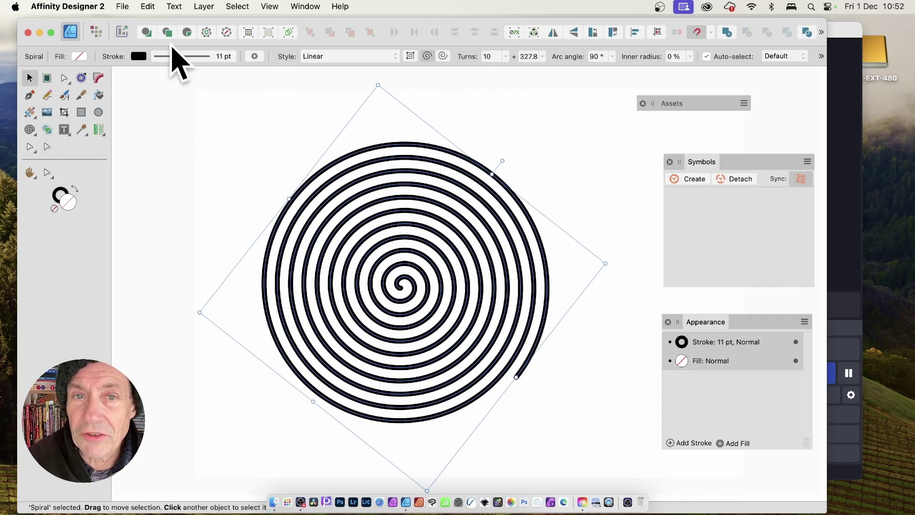
- Apply the Decaying style to the spiral and adjust its decay, trying 17.55% and settling on about 28.47%
{"action": "left_click", "coordinate": [339, 56]}
{"action": "left_click", "coordinate": [339, 69]}
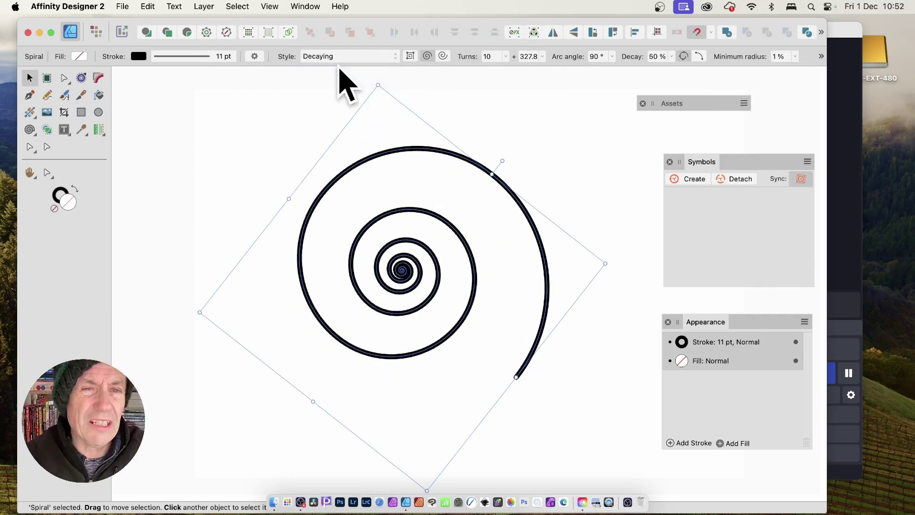
{"action": "left_click", "coordinate": [671, 57]}
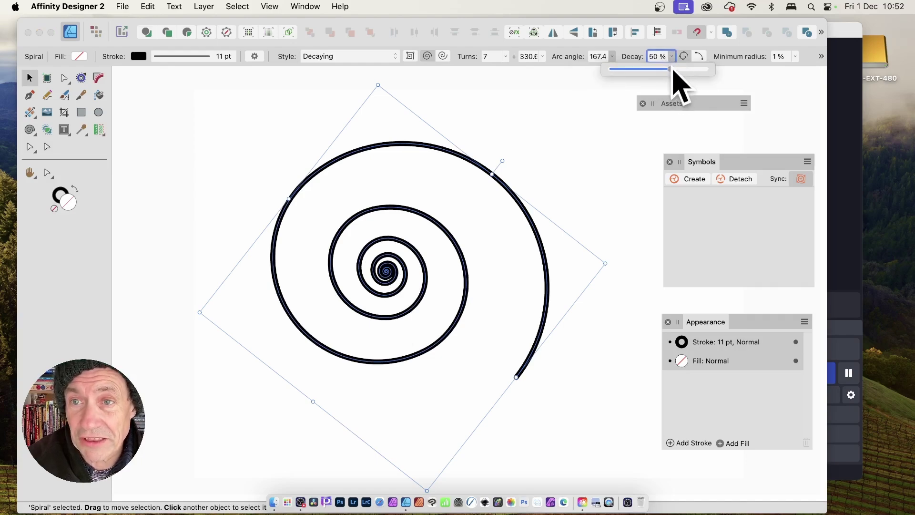
{"action": "left_click_drag", "start_coordinate": [673, 72], "coordinate": [645, 75]}
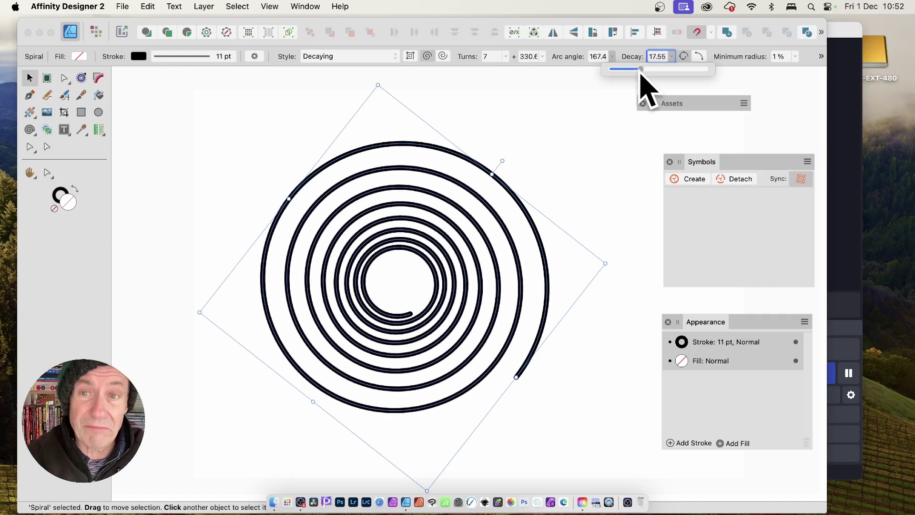
{"action": "left_click_drag", "start_coordinate": [641, 75], "coordinate": [654, 80]}
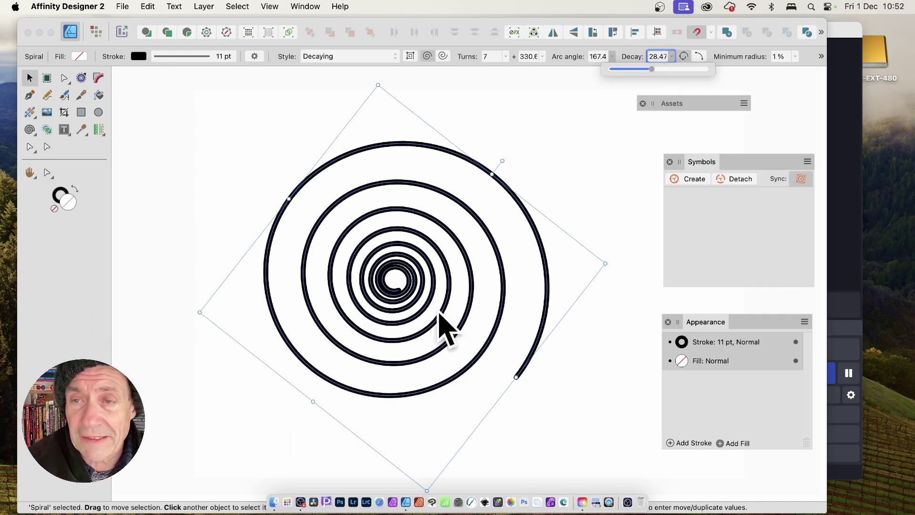
- Set the decaying spiral's minimum radius to 30%
{"action": "left_click", "coordinate": [701, 57]}
{"action": "left_click", "coordinate": [701, 58]}
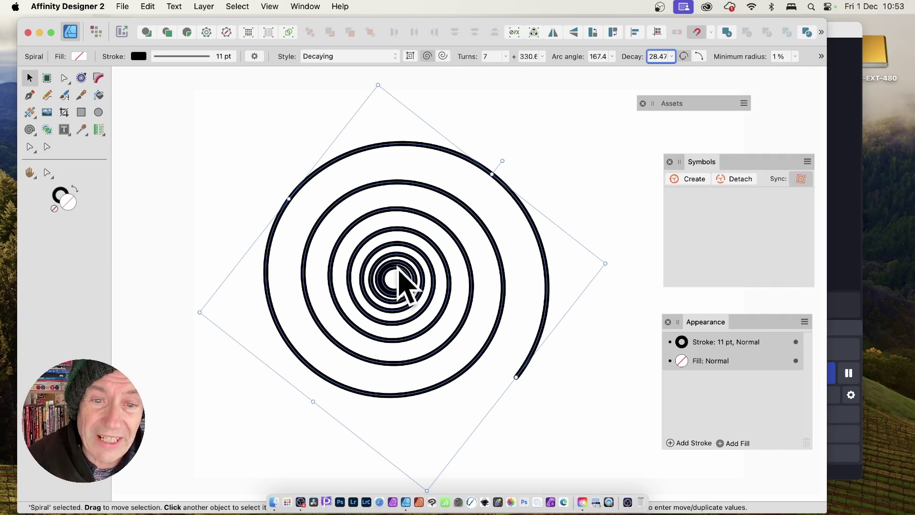
{"action": "left_click", "coordinate": [795, 56]}
{"action": "left_click_drag", "start_coordinate": [799, 71], "coordinate": [826, 72]}
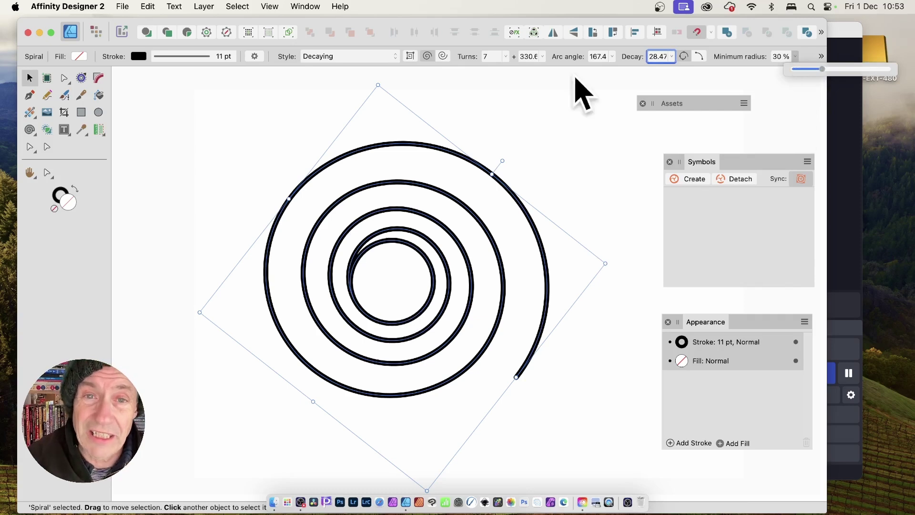
- Apply the Semi-circular style to the spiral and reverse its winding direction
{"action": "left_click", "coordinate": [343, 56]}
{"action": "left_click", "coordinate": [342, 69]}
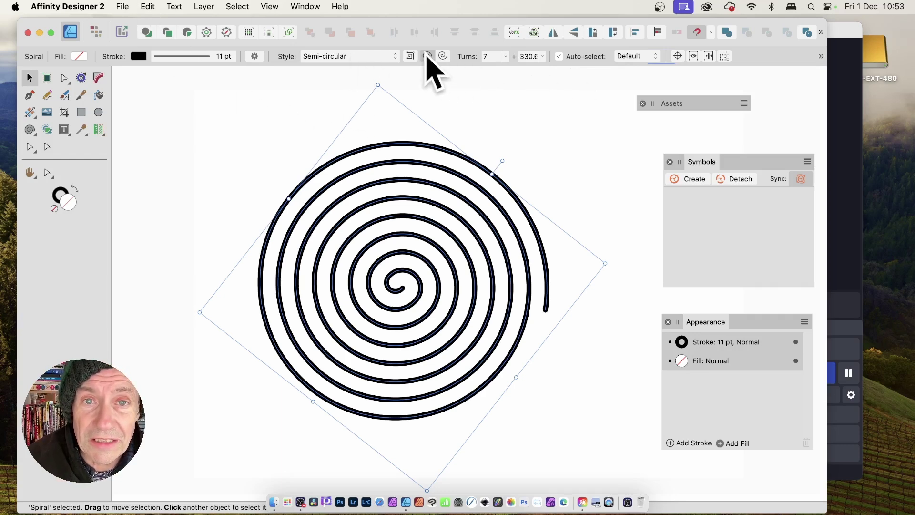
{"action": "left_click", "coordinate": [443, 56]}
- Set the semi-circular spiral to 12 turns and return it to the Linear style
{"action": "left_click", "coordinate": [506, 57]}
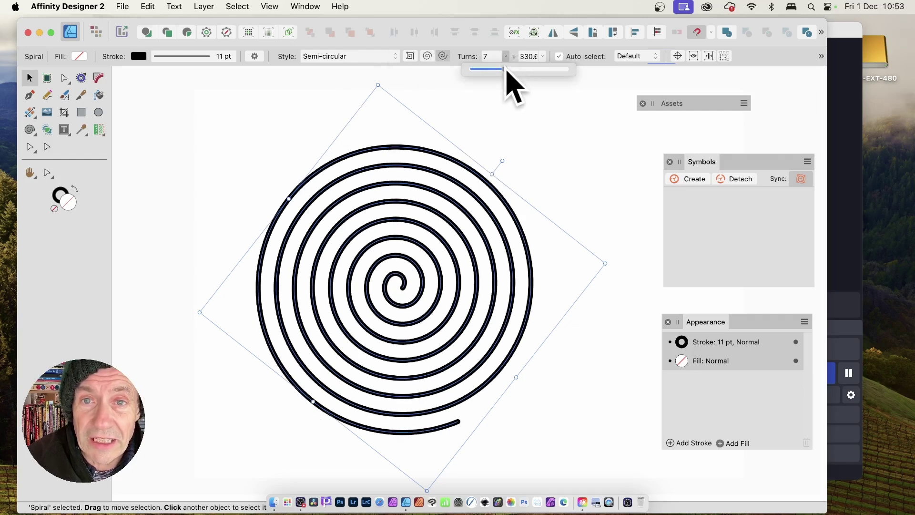
{"action": "left_click_drag", "start_coordinate": [504, 69], "coordinate": [530, 81]}
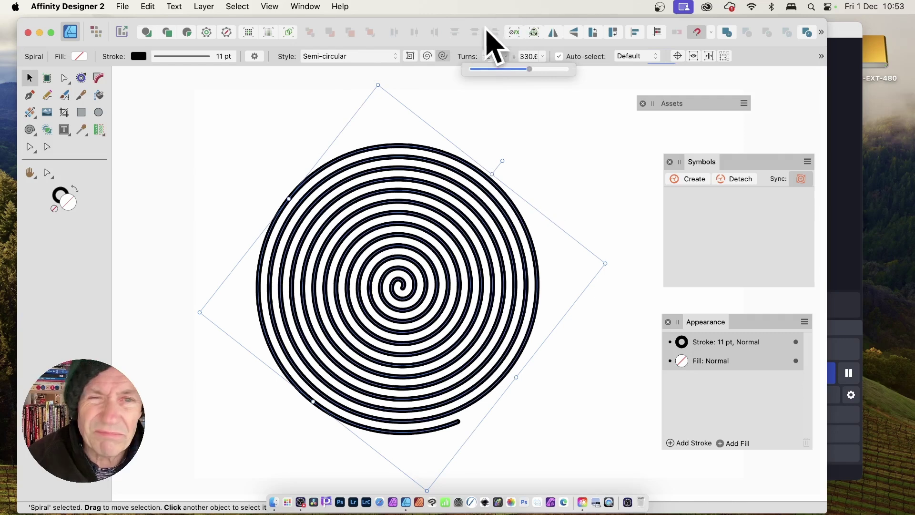
{"action": "left_click", "coordinate": [359, 56]}
{"action": "left_click", "coordinate": [353, 31]}
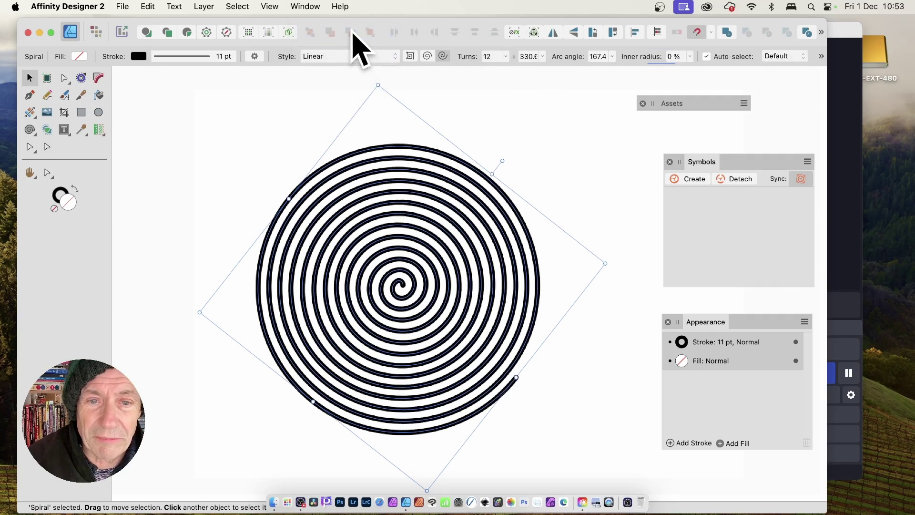
- Try the Semi-circular style on the spiral, settle on Counter Semi-circular, and set it to 5 turns
{"action": "left_click", "coordinate": [368, 58]}
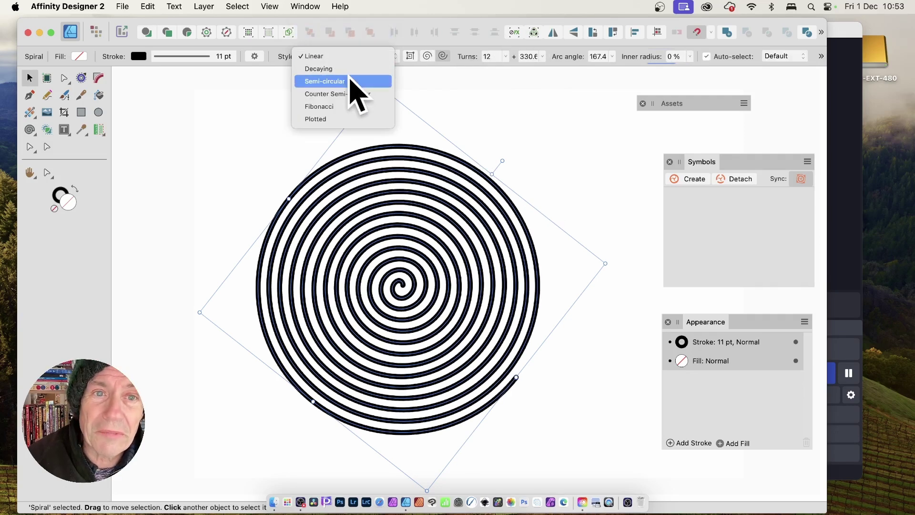
{"action": "left_click", "coordinate": [351, 87]}
{"action": "left_click", "coordinate": [355, 57]}
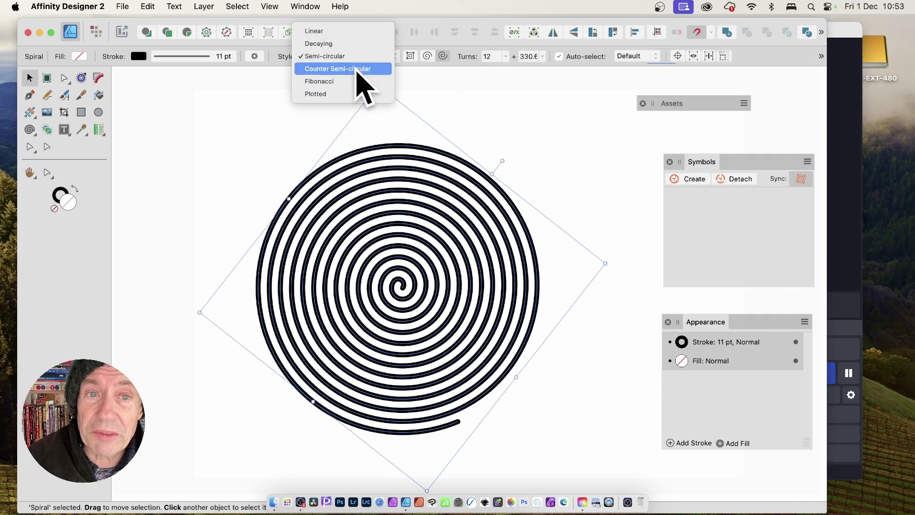
{"action": "left_click", "coordinate": [358, 69]}
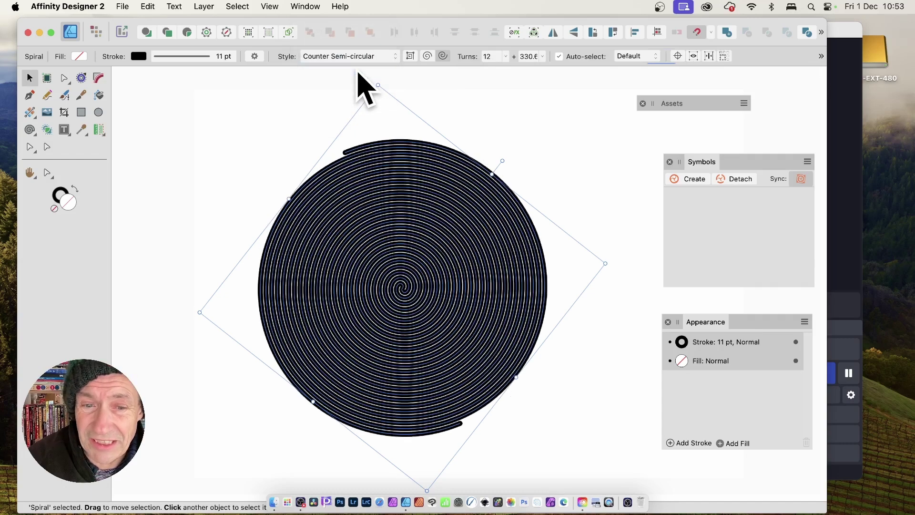
{"action": "left_click", "coordinate": [505, 57]}
{"action": "left_click_drag", "start_coordinate": [506, 61], "coordinate": [472, 69]}
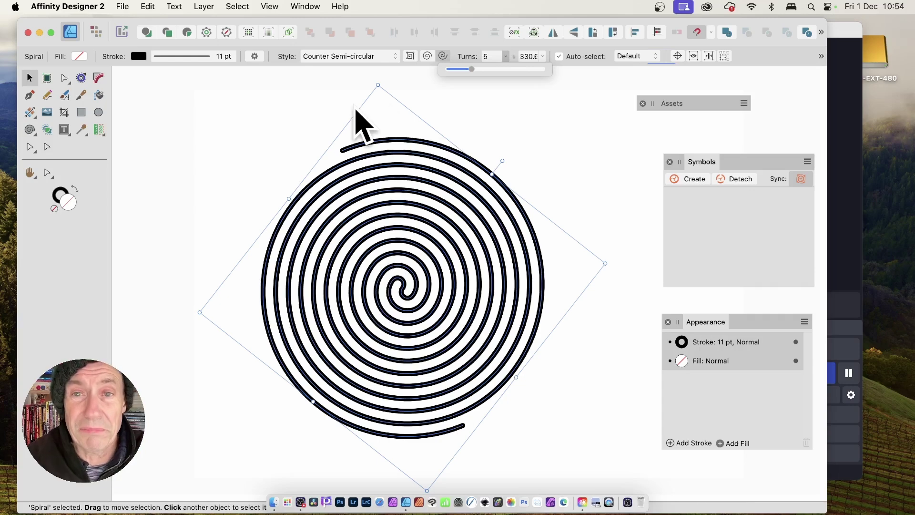
- Square off the counter semi-circular spiral and set its additional partial turn to 75%
{"action": "left_click", "coordinate": [542, 56]}
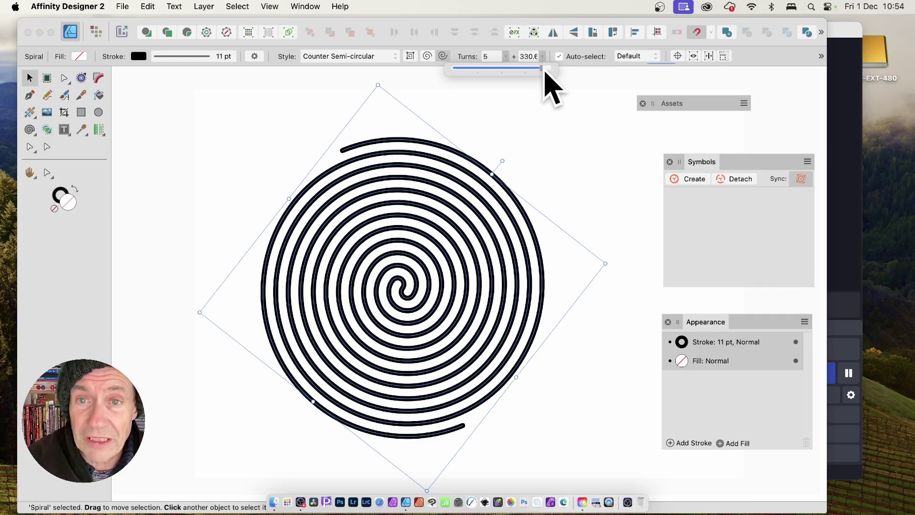
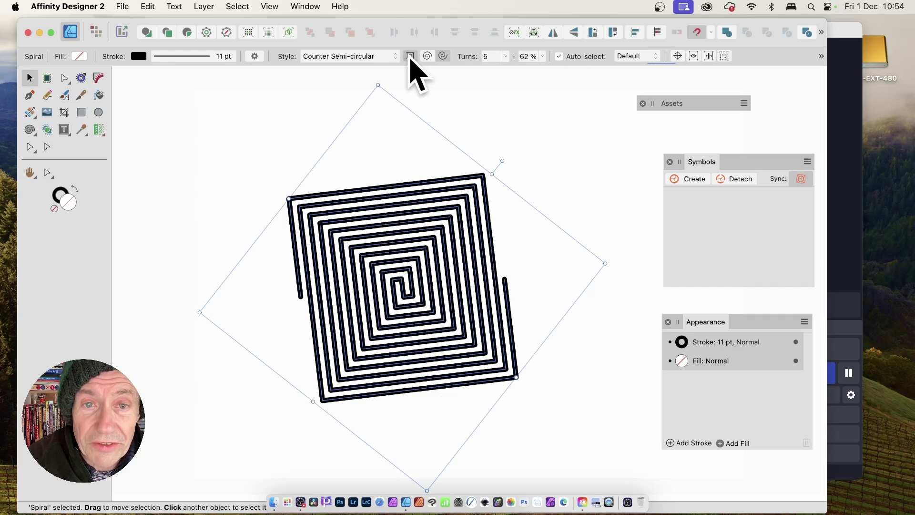
{"action": "left_click", "coordinate": [410, 56]}
{"action": "left_click", "coordinate": [410, 57]}
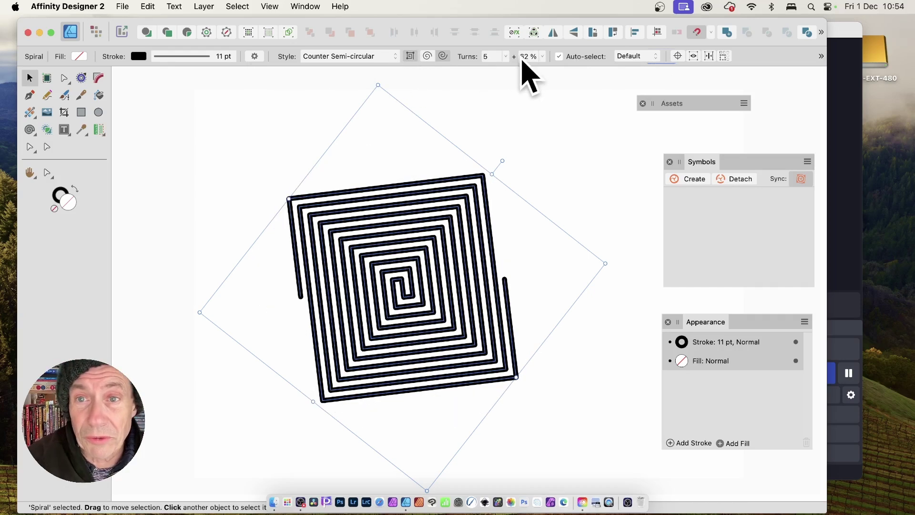
{"action": "left_click", "coordinate": [542, 56]}
{"action": "left_click_drag", "start_coordinate": [539, 68], "coordinate": [556, 76]}
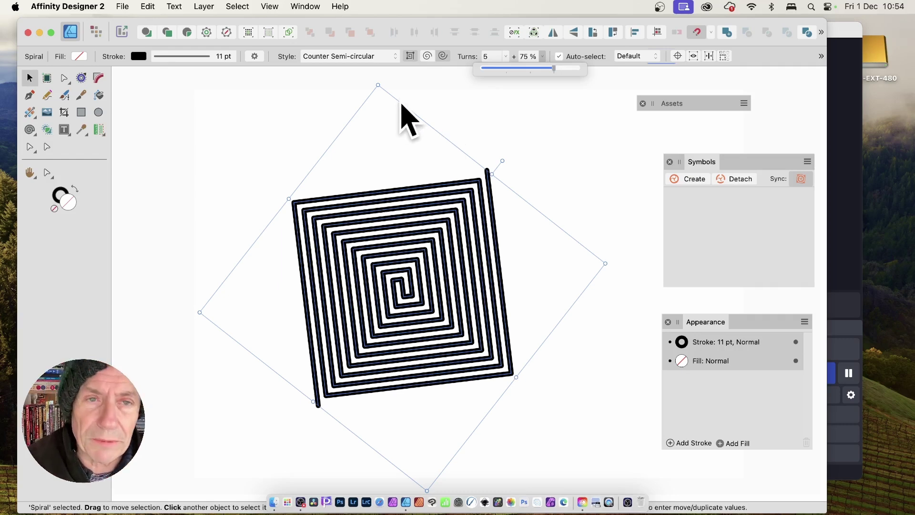
- Apply the Fibonacci style to the squared spiral and set it to 3 turns
{"action": "left_click", "coordinate": [351, 59]}
{"action": "left_click", "coordinate": [348, 71]}
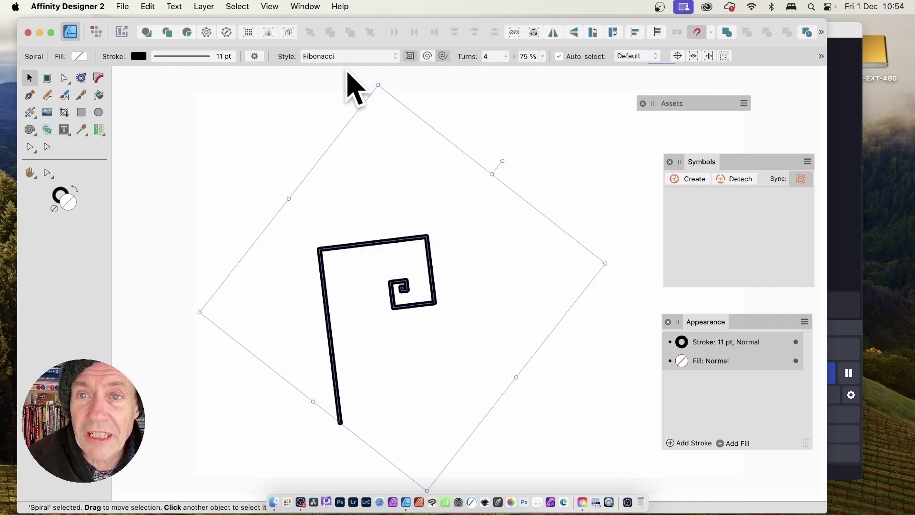
{"action": "left_click", "coordinate": [506, 56]}
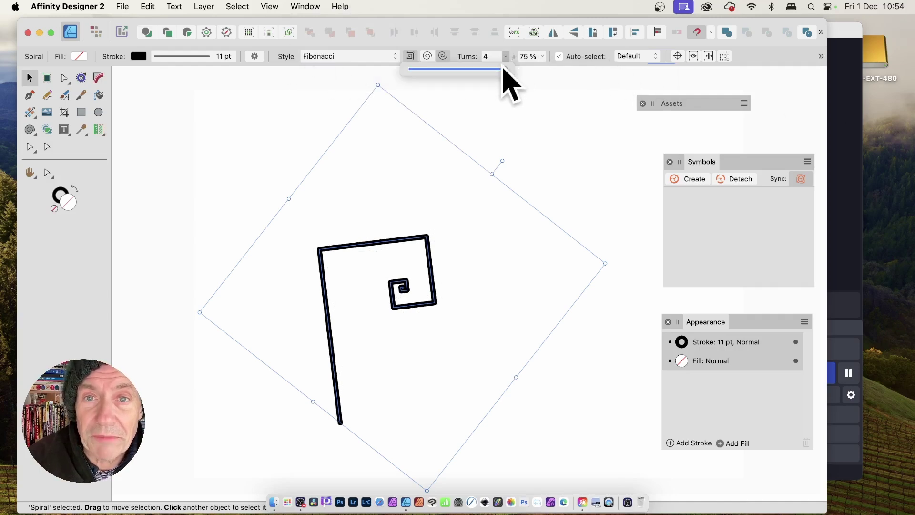
{"action": "left_click_drag", "start_coordinate": [499, 70], "coordinate": [480, 72]}
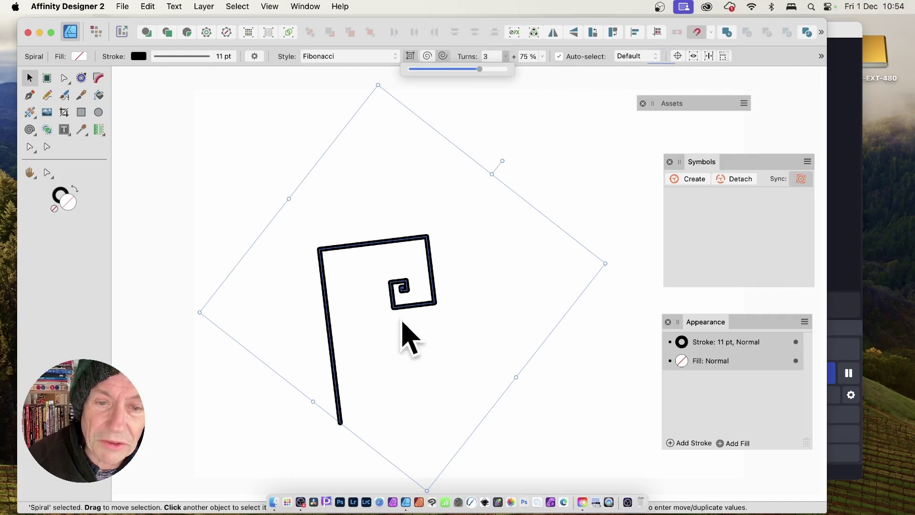
- Adjust the Fibonacci spiral's partial turn, trying 67% and settling on 32%, and set its turns to 4
{"action": "left_click", "coordinate": [542, 58]}
{"action": "mouse_move", "coordinate": [541, 70]}
{"action": "left_mouse_down"}
{"action": "mouse_move", "coordinate": [504, 70]}
{"action": "mouse_move", "coordinate": [533, 70]}
{"action": "left_mouse_up"}
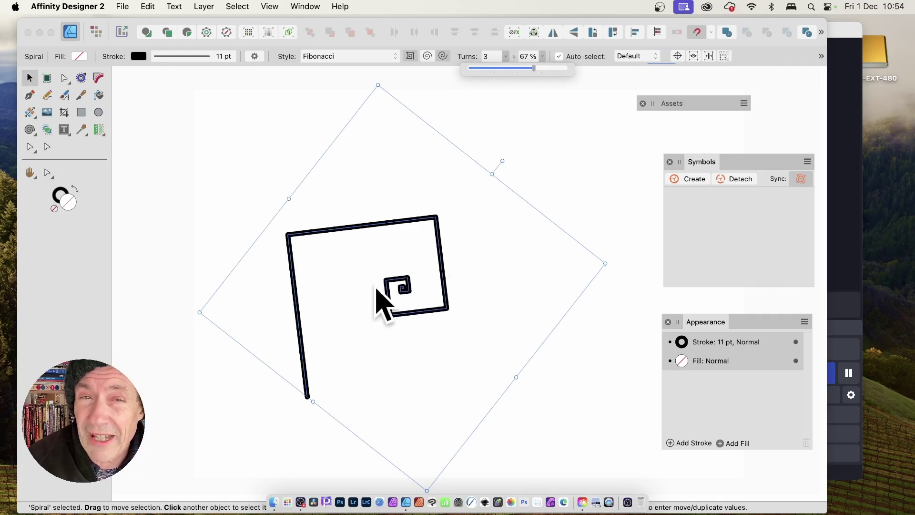
{"action": "left_click_drag", "start_coordinate": [534, 70], "coordinate": [504, 71]}
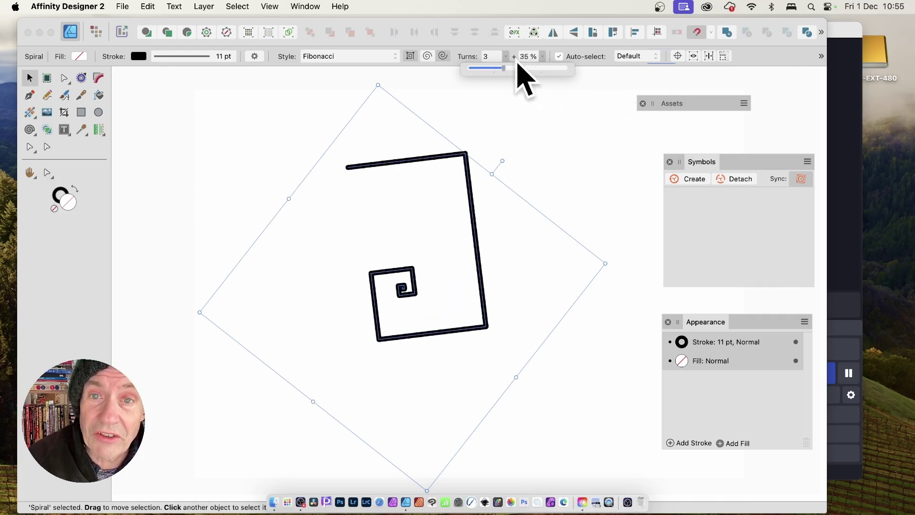
{"action": "left_click", "coordinate": [506, 57]}
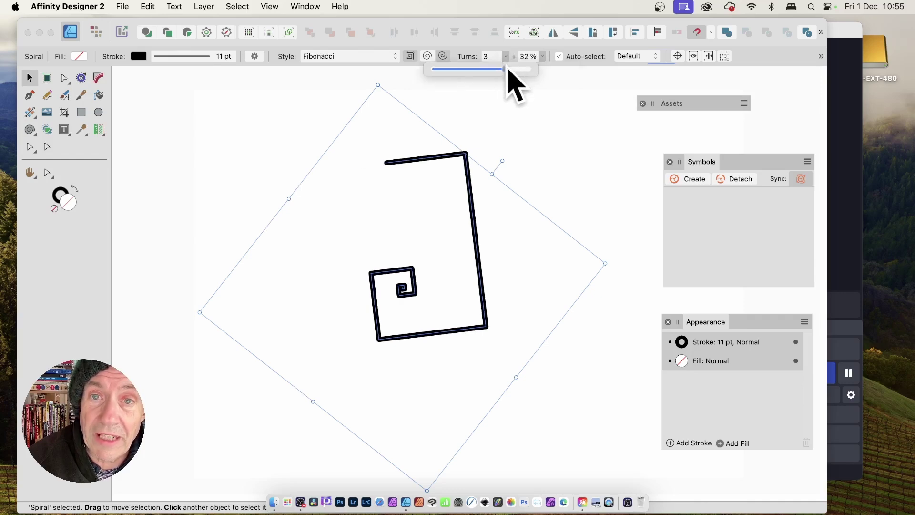
{"action": "left_click_drag", "start_coordinate": [497, 69], "coordinate": [555, 79]}
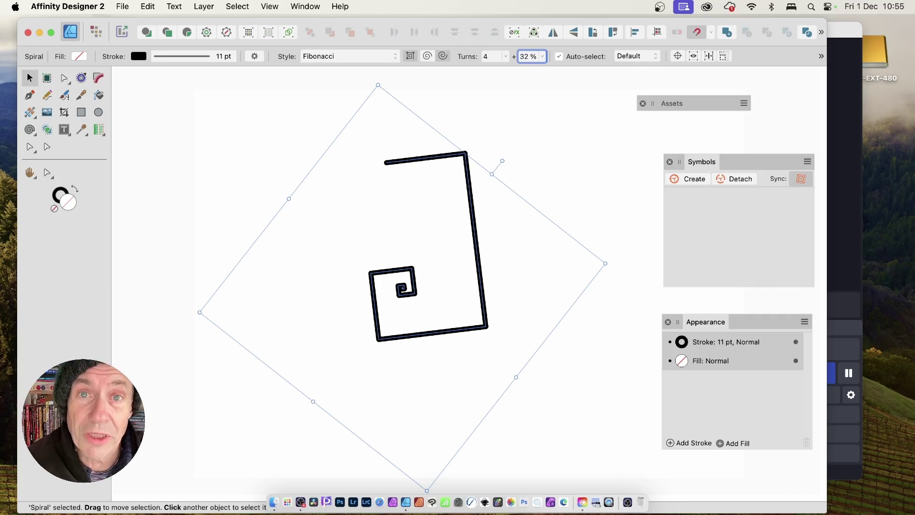
- Apply the Plotted style to the spiral and set its bias to about -3.43
{"action": "left_click", "coordinate": [344, 57]}
{"action": "left_click", "coordinate": [345, 71]}
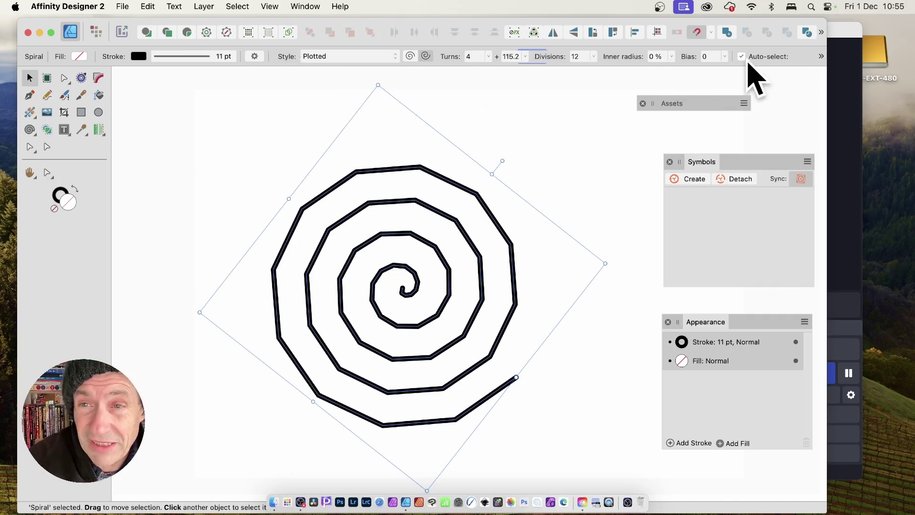
{"action": "left_click", "coordinate": [725, 57]}
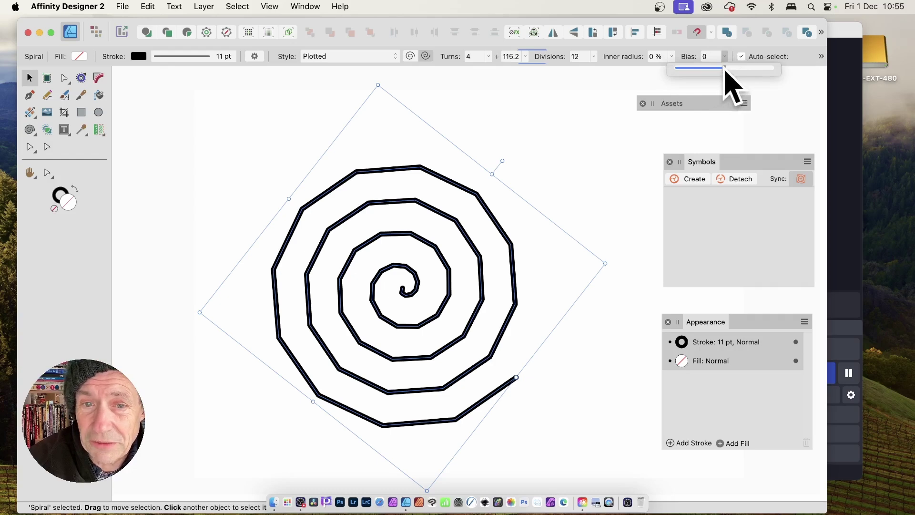
{"action": "left_click_drag", "start_coordinate": [724, 68], "coordinate": [691, 68]}
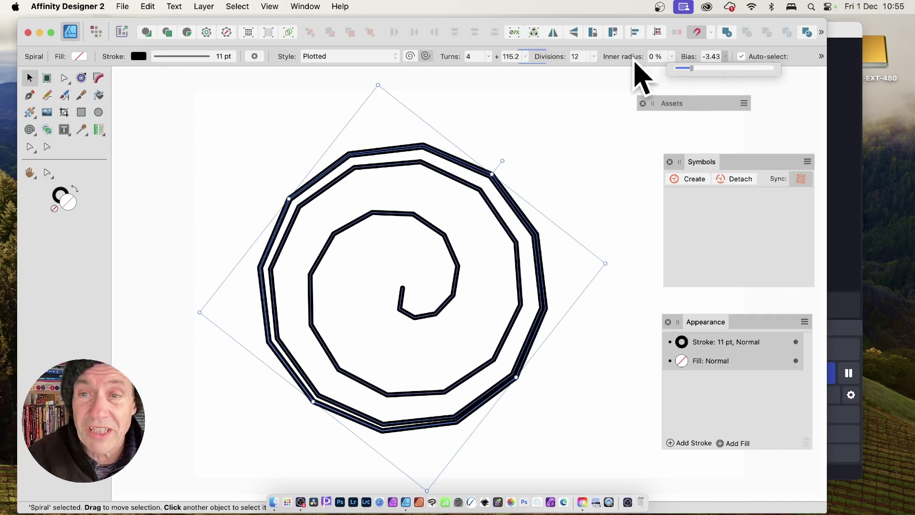
- Set the plotted spiral's inner radius to about 19% and its turns to 20
{"action": "left_click", "coordinate": [672, 57]}
{"action": "left_click_drag", "start_coordinate": [674, 69], "coordinate": [694, 82]}
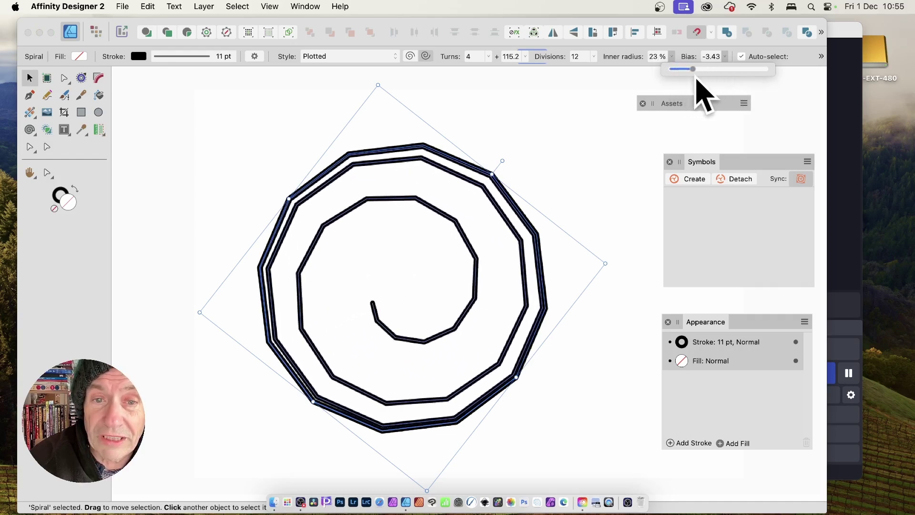
{"action": "left_click", "coordinate": [488, 57]}
{"action": "left_click_drag", "start_coordinate": [490, 67], "coordinate": [617, 74]}
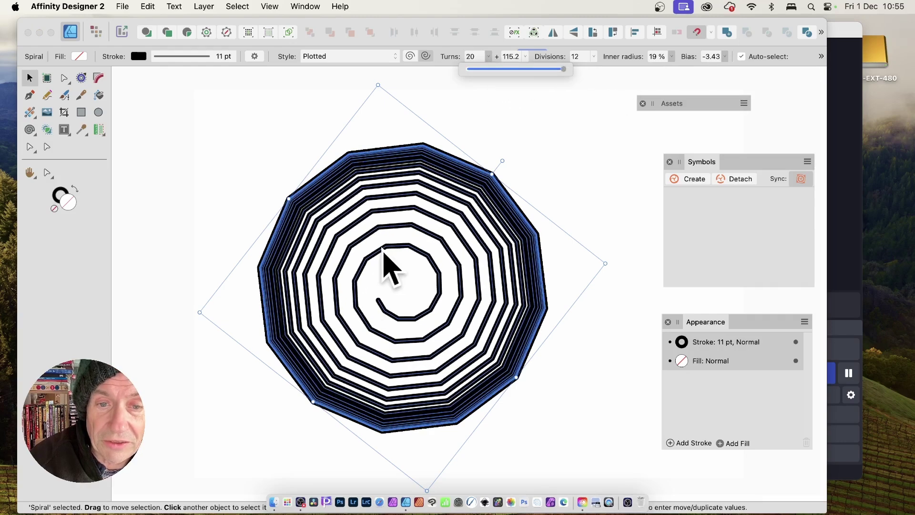
- Set the plotted spiral's bias to about -1.80 and adjust its inner radius
{"action": "left_click", "coordinate": [725, 56]}
{"action": "left_click_drag", "start_coordinate": [734, 69], "coordinate": [739, 72]}
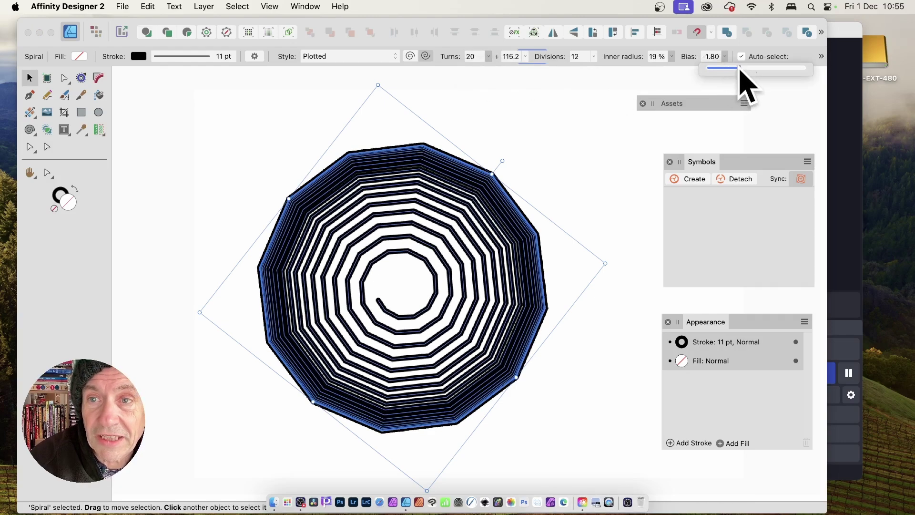
{"action": "left_click", "coordinate": [671, 56]}
{"action": "left_click_drag", "start_coordinate": [671, 70], "coordinate": [687, 71]}
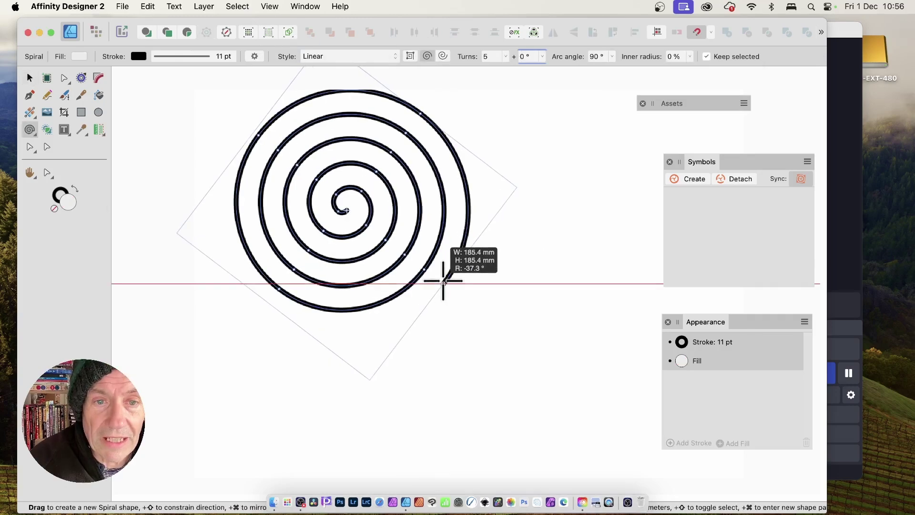
- Draw a new Linear spiral about 185 mm wide with 5 turns and move it closer to the page's centre
{"action": "left_click_drag", "start_coordinate": [445, 279], "coordinate": [443, 283]}
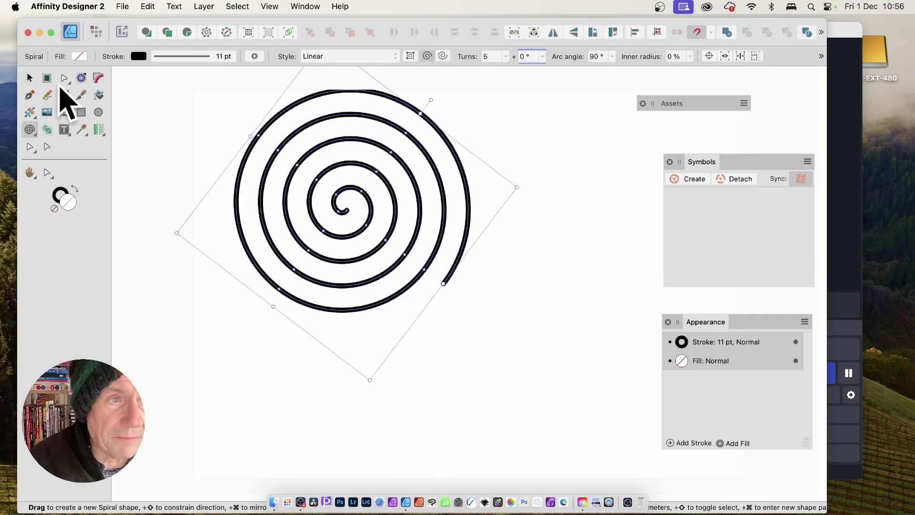
{"action": "key", "text": "v"}
{"action": "left_click_drag", "start_coordinate": [378, 188], "coordinate": [417, 208]}
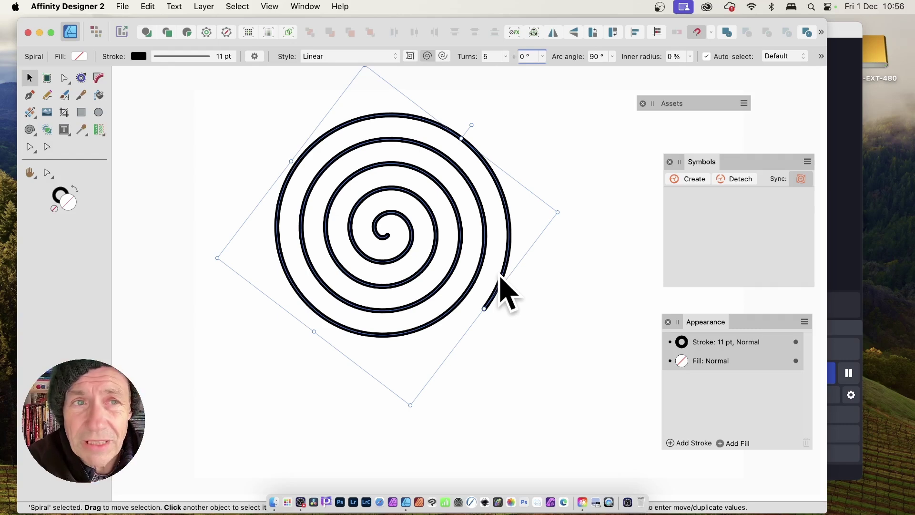
- Try a red fill (EA3F3F) on the linear spiral and reset the fill to none
{"action": "left_click", "coordinate": [79, 56]}
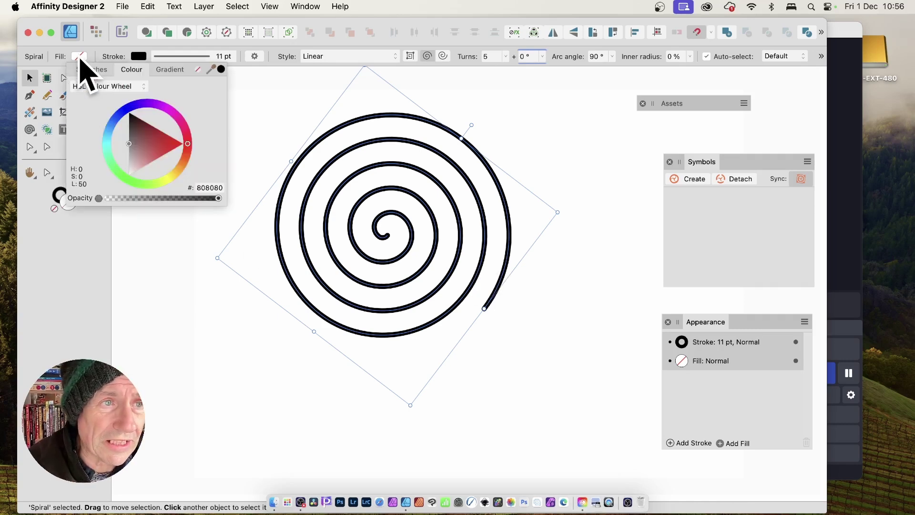
{"action": "left_click_drag", "start_coordinate": [153, 153], "coordinate": [166, 149]}
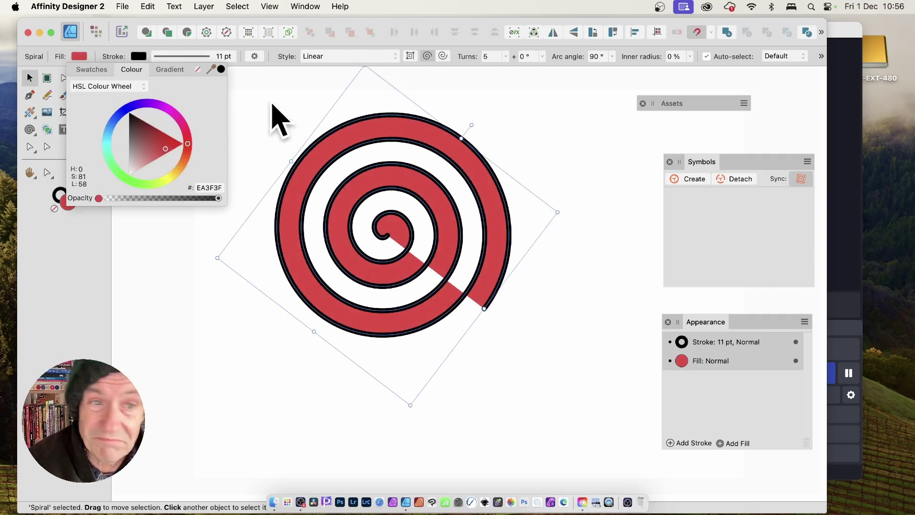
{"action": "left_click", "coordinate": [197, 70]}
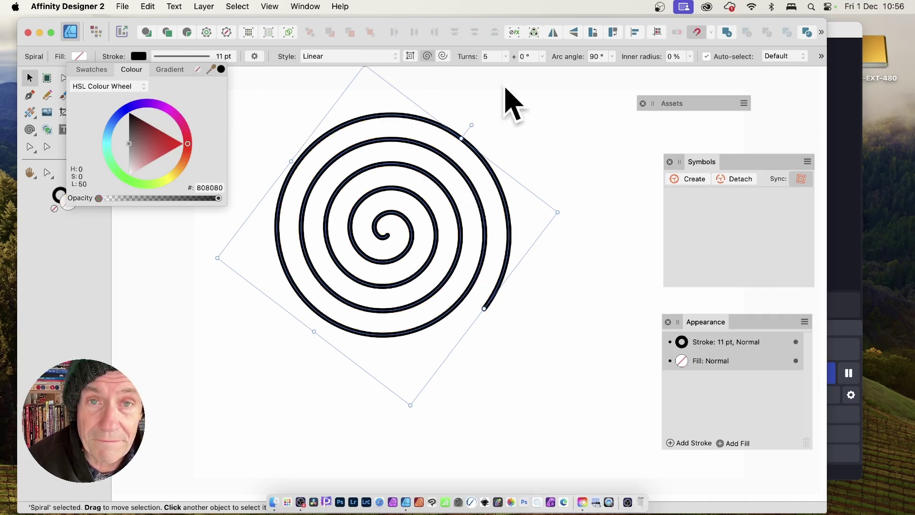
- Set the linear spiral's stroke width to 25 pt and expand the stroke into a filled curve
{"action": "left_click", "coordinate": [231, 56]}
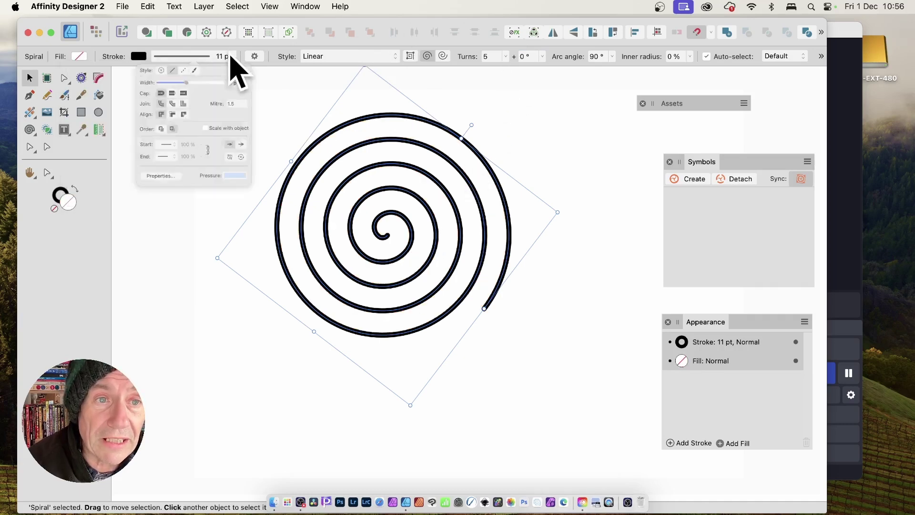
{"action": "left_click_drag", "start_coordinate": [181, 92], "coordinate": [198, 92]}
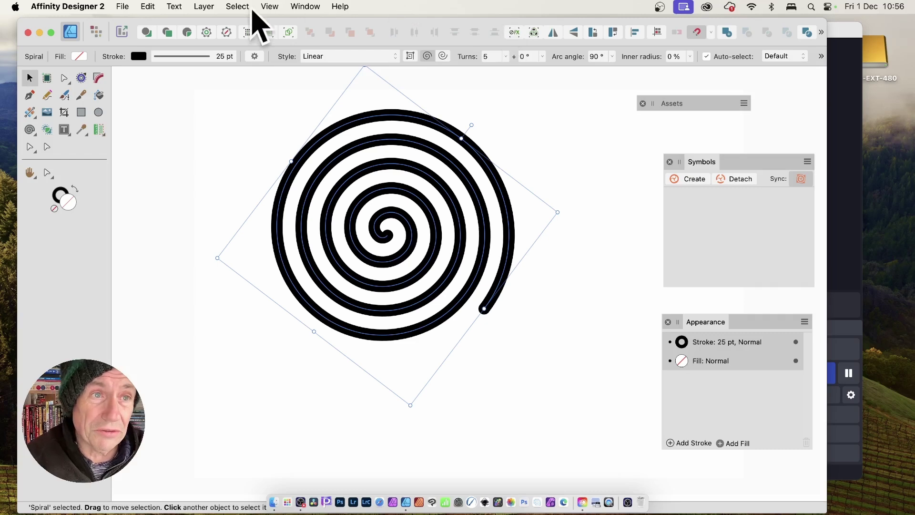
{"action": "left_click", "coordinate": [126, 6]}
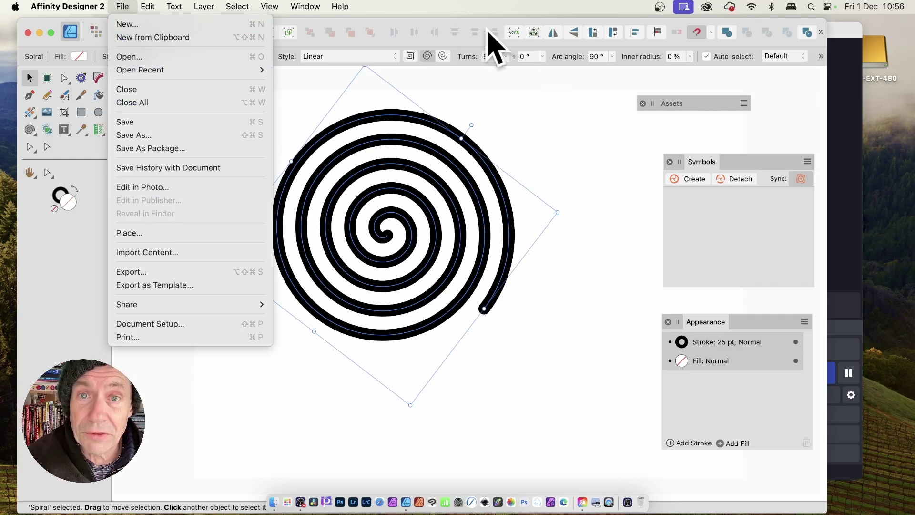
{"action": "left_click", "coordinate": [500, 20]}
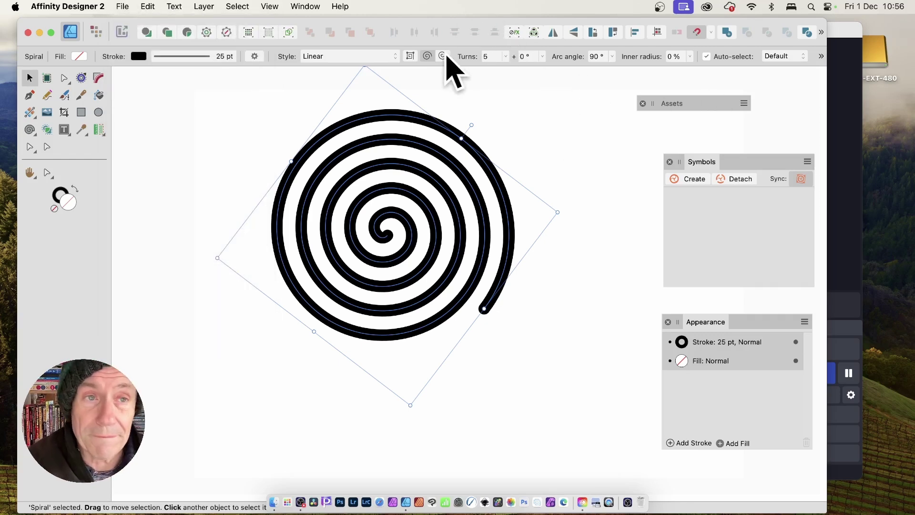
{"action": "left_click", "coordinate": [208, 4]}
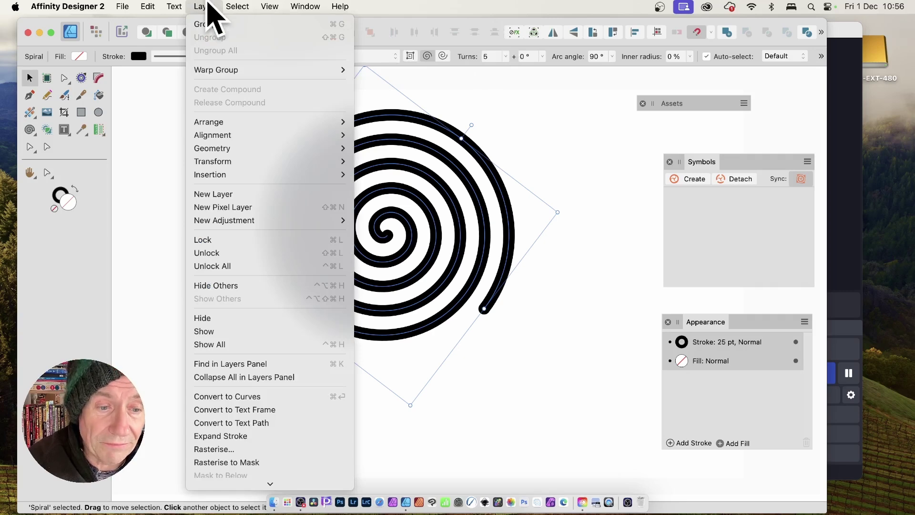
{"action": "left_click", "coordinate": [240, 437]}
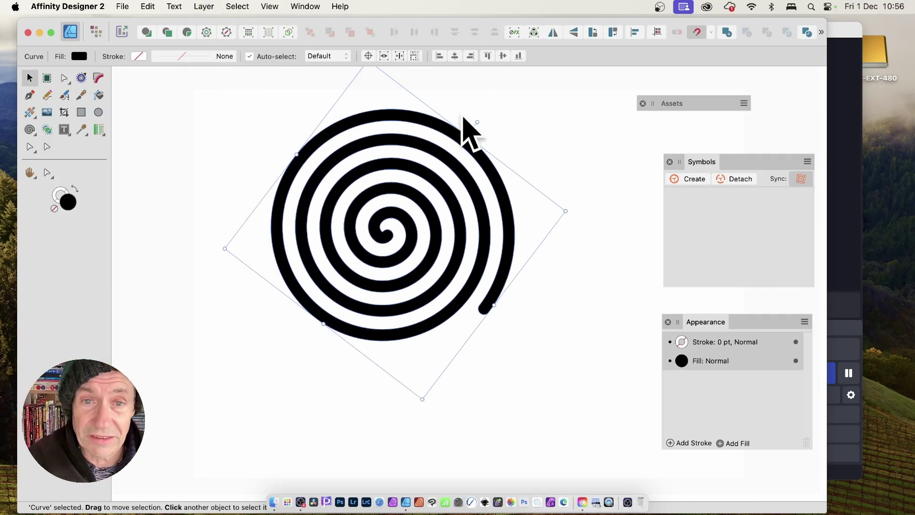
- Move the expanded spiral slightly lower on the page and apply a linear gradient fill from its upper-left edge towards its centre
{"action": "left_click_drag", "start_coordinate": [439, 137], "coordinate": [428, 159]}
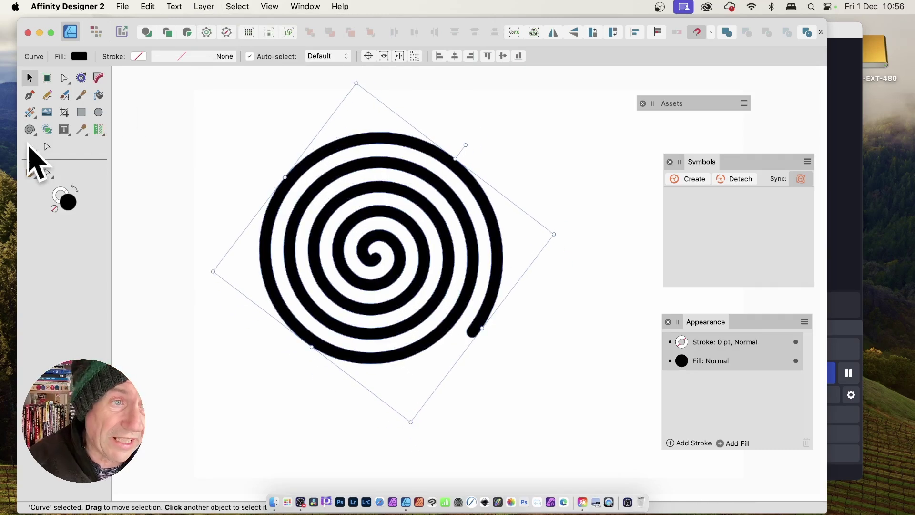
{"action": "left_click", "coordinate": [30, 113]}
{"action": "left_click_drag", "start_coordinate": [315, 146], "coordinate": [372, 223]}
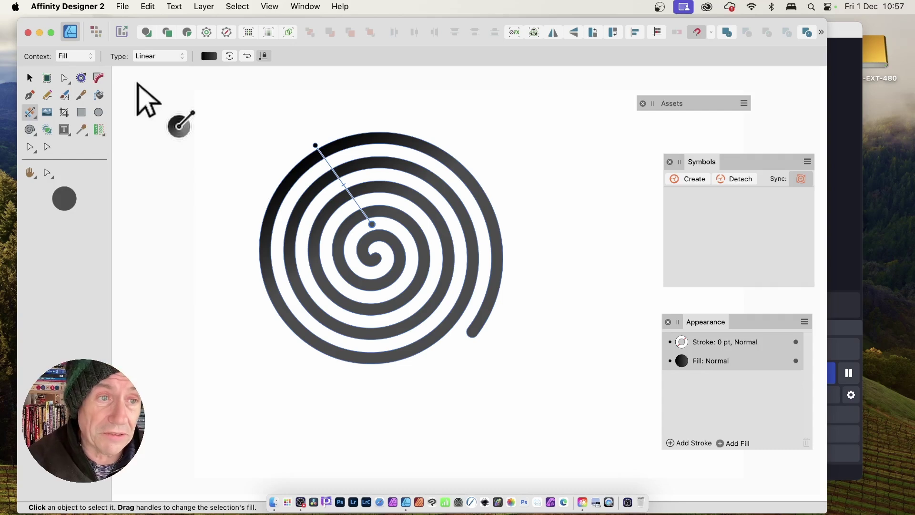
- Draw a small ellipse just beyond the spiral's upper-right edge and cut it from the page
{"action": "left_click", "coordinate": [99, 112]}
{"action": "left_click_drag", "start_coordinate": [506, 133], "coordinate": [593, 220]}
{"action": "left_click", "coordinate": [29, 77]}
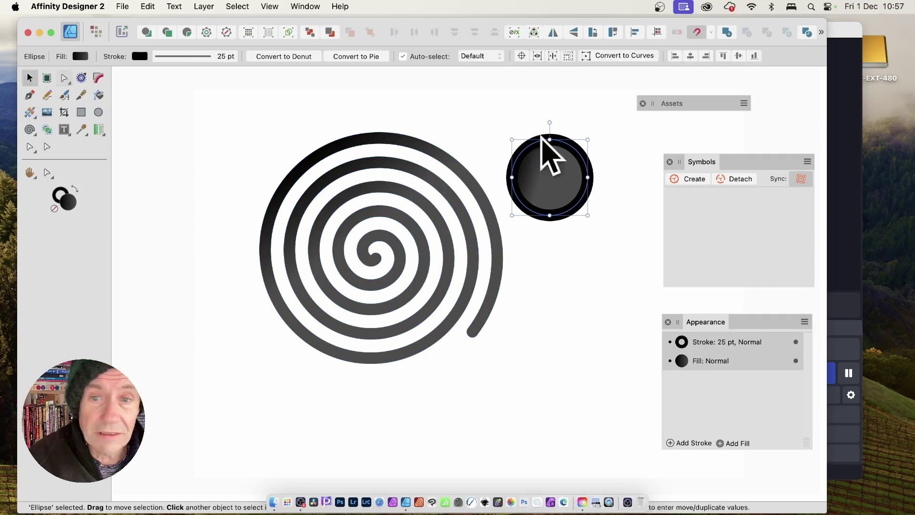
{"action": "left_click_drag", "start_coordinate": [543, 141], "coordinate": [567, 164]}
{"action": "key", "text": "Delete"}
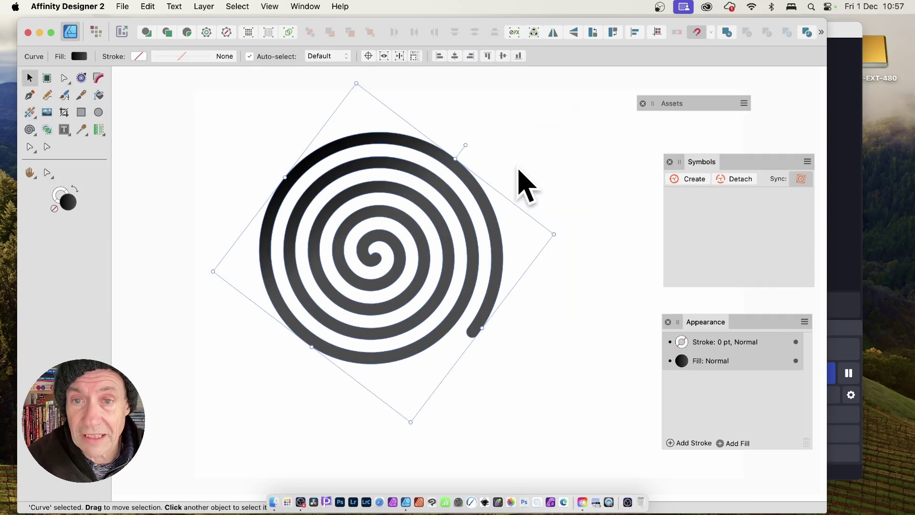
- Move the expanded spiral up and left, paste the ellipse inside it, and position the ellipse just above the spiral's centre
{"action": "left_click_drag", "start_coordinate": [440, 153], "coordinate": [402, 149]}
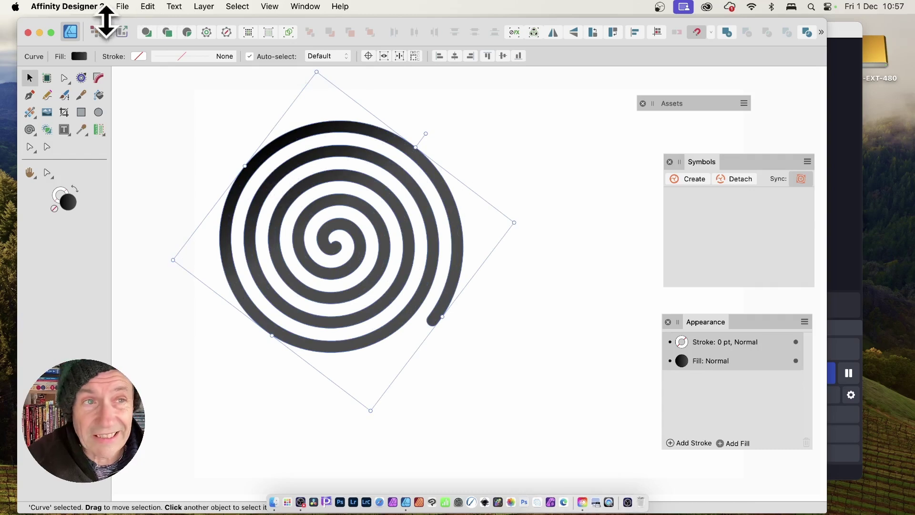
{"action": "left_click", "coordinate": [145, 5]}
{"action": "left_click", "coordinate": [169, 122]}
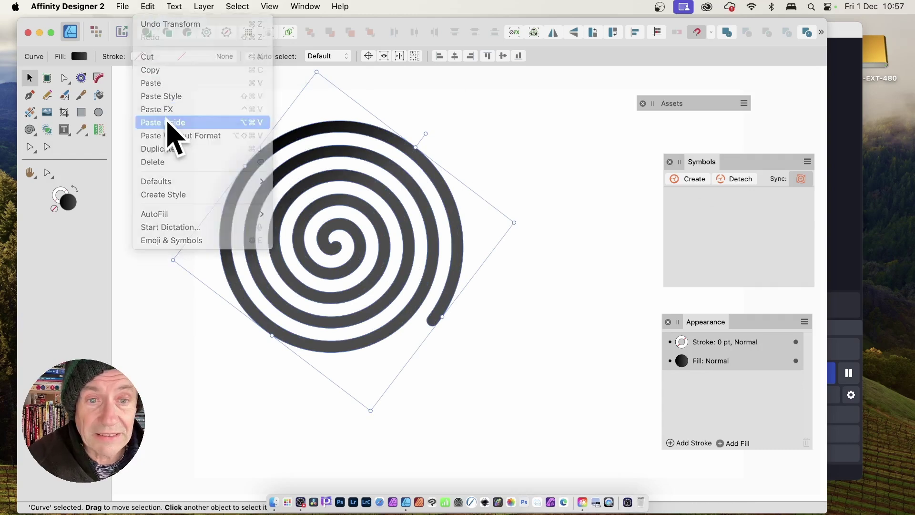
{"action": "left_click_drag", "start_coordinate": [609, 165], "coordinate": [370, 193]}
{"action": "mouse_move", "coordinate": [373, 230]}
{"action": "left_mouse_down"}
{"action": "mouse_move", "coordinate": [370, 219]}
{"action": "mouse_move", "coordinate": [419, 253]}
{"action": "mouse_move", "coordinate": [368, 198]}
{"action": "mouse_move", "coordinate": [367, 214]}
{"action": "left_mouse_up"}
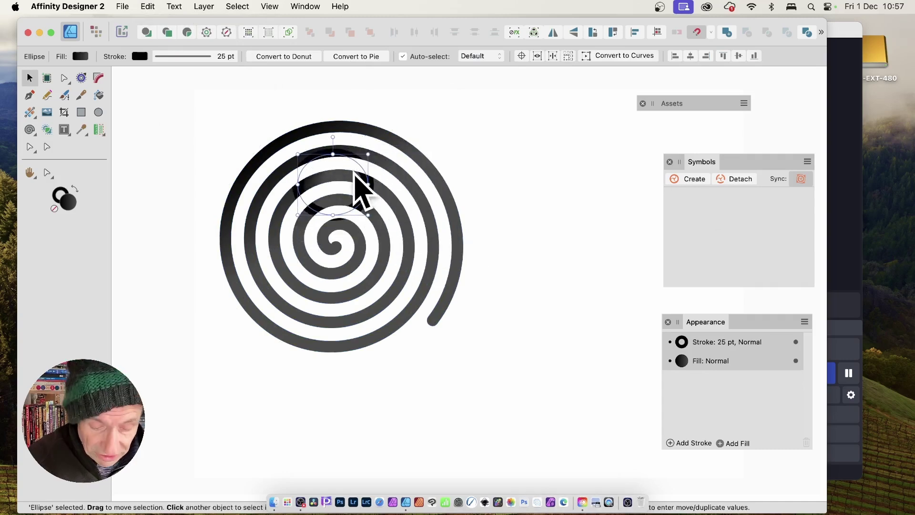
{"action": "left_click_drag", "start_coordinate": [355, 177], "coordinate": [354, 186]}
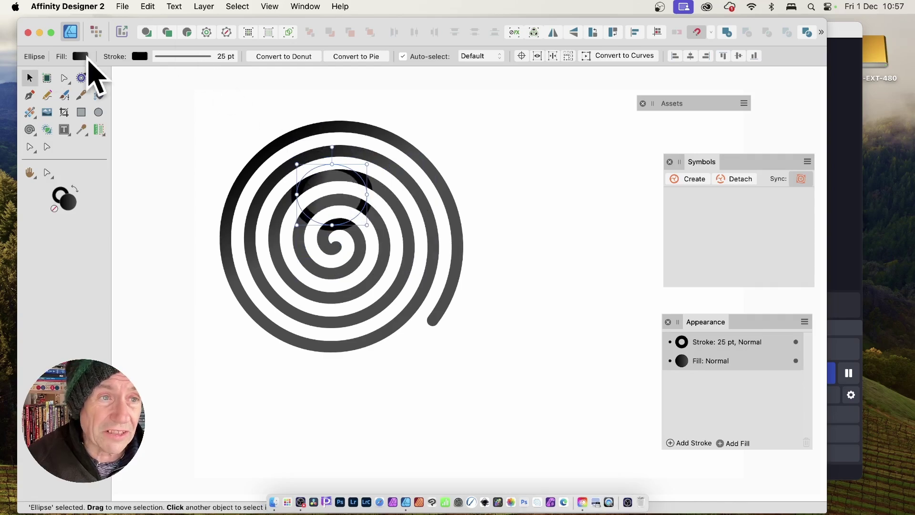
- Fill the nested ellipse with red and place four duplicates of it around the inside of the spiral curve
{"action": "left_click", "coordinate": [87, 55]}
{"action": "left_click", "coordinate": [132, 70]}
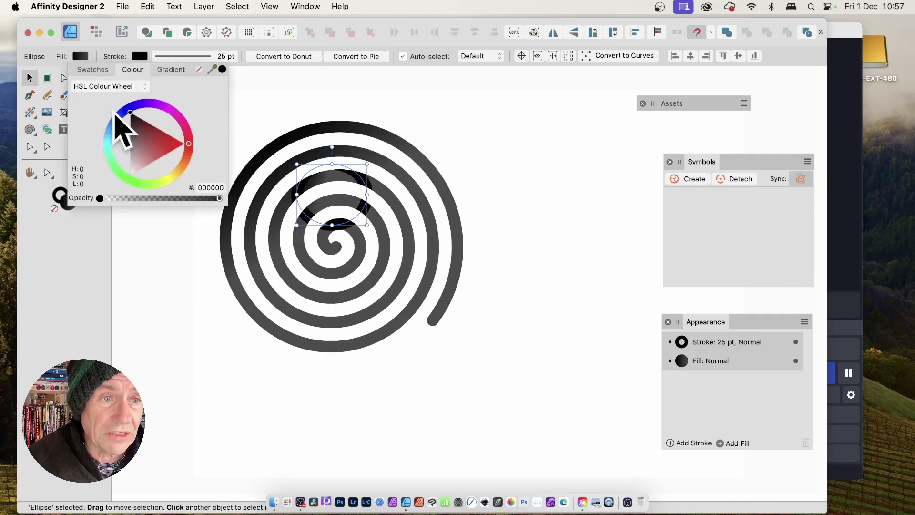
{"action": "left_click", "coordinate": [174, 152]}
{"action": "left_click", "coordinate": [336, 184]}
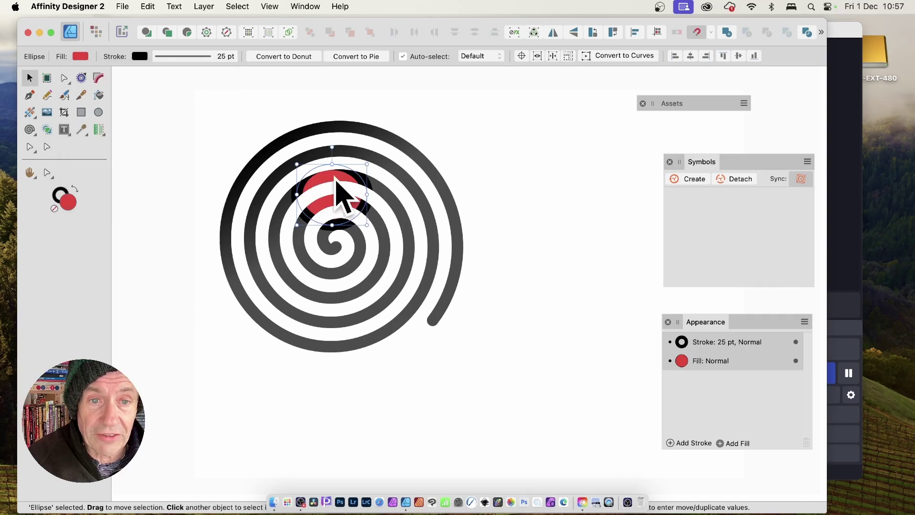
{"action": "left_click_drag", "start_coordinate": [335, 181], "coordinate": [428, 161], "text": "alt"}
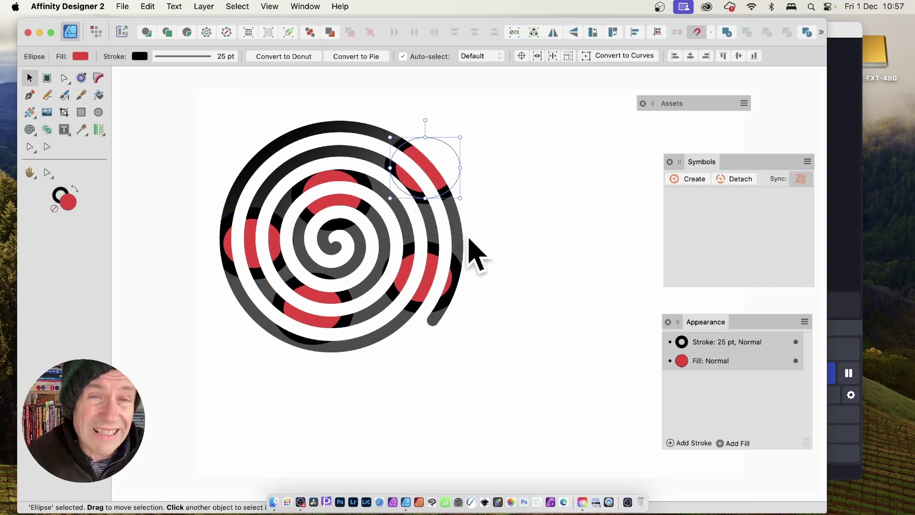
- Show the Layers panel and pull the spiral curve's upper-right outer node outward to reveal more of the nested red ellipse
{"action": "left_click", "coordinate": [64, 78]}
{"action": "left_click", "coordinate": [362, 142]}
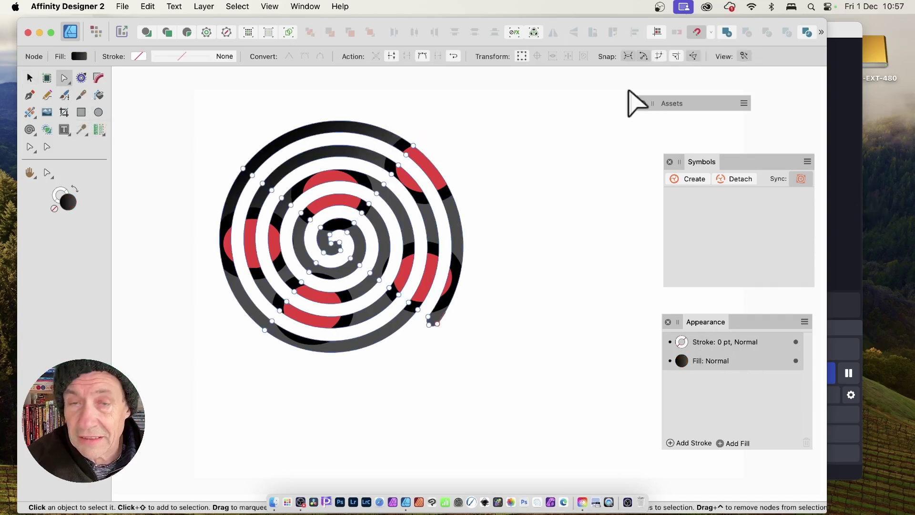
{"action": "left_click", "coordinate": [304, 7]}
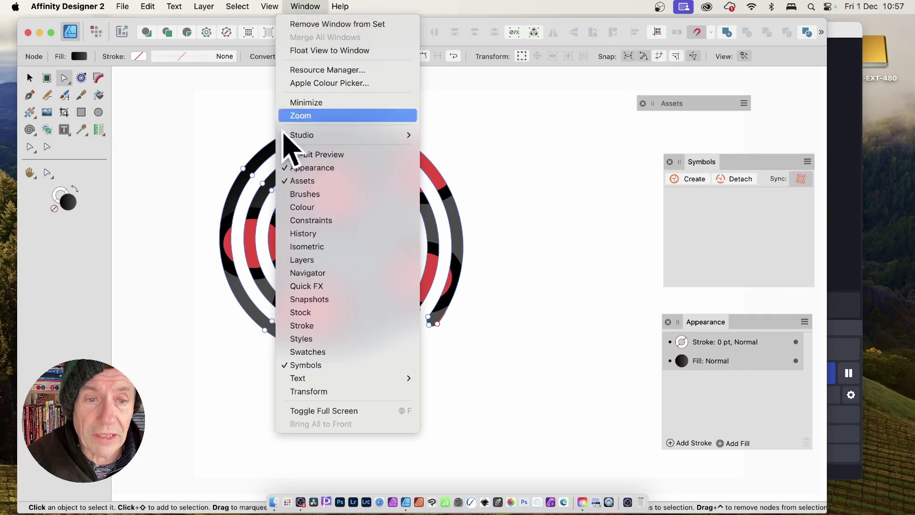
{"action": "left_click", "coordinate": [328, 260]}
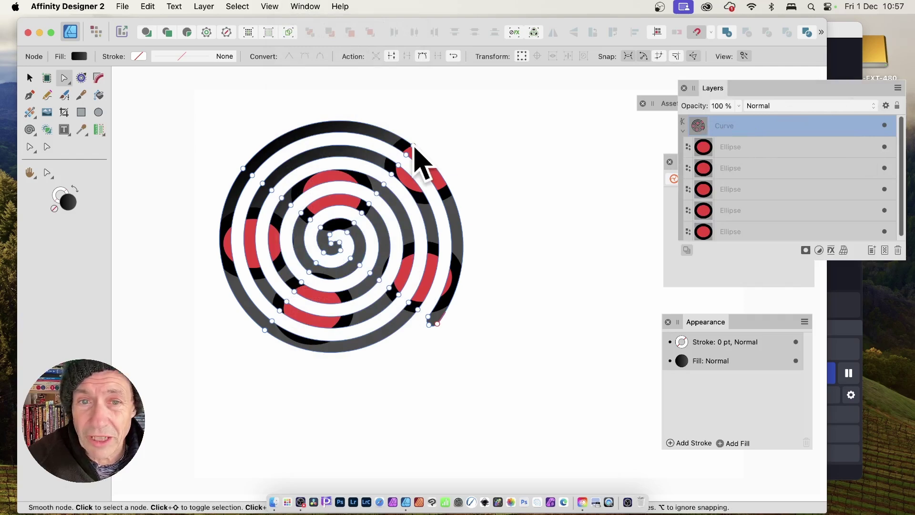
{"action": "left_click_drag", "start_coordinate": [413, 145], "coordinate": [422, 126]}
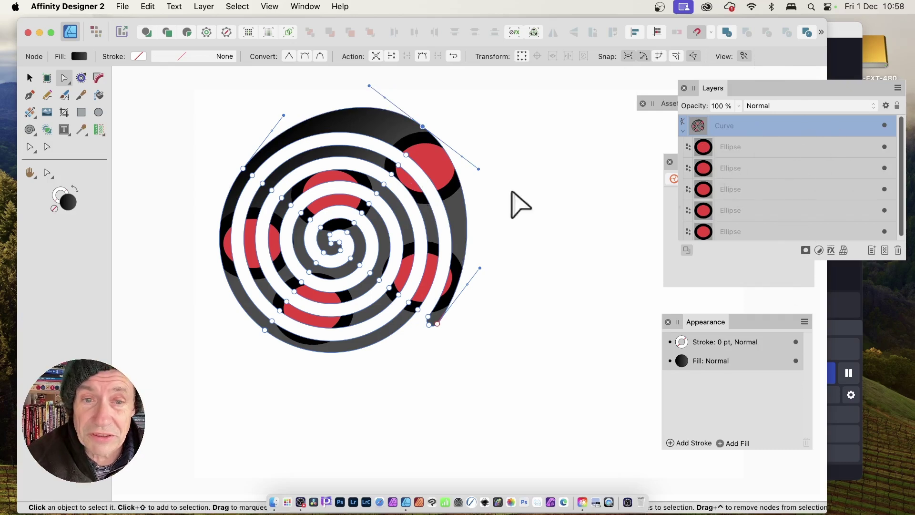
{"action": "left_click", "coordinate": [387, 182]}
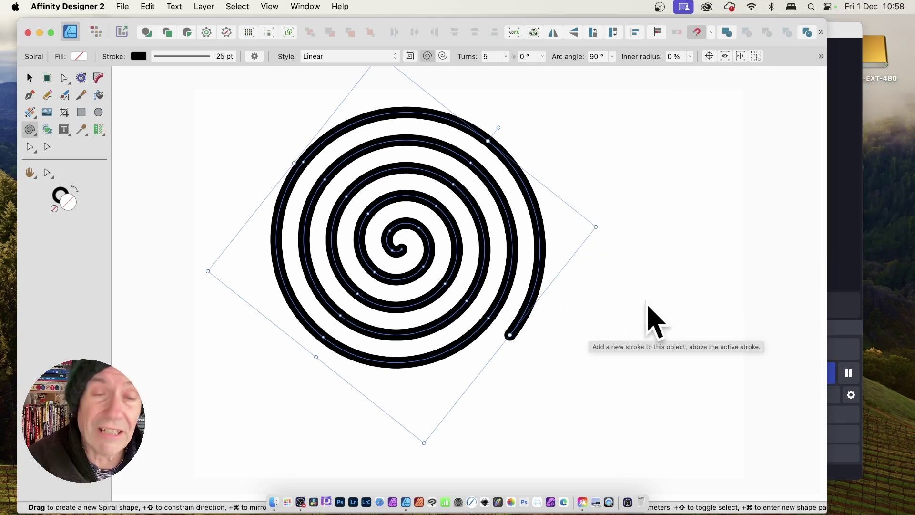
- Add a second stroke above the 25 pt black stroke of the new linear spiral and colour it red (FF0F0F)
{"action": "left_click", "coordinate": [548, 284]}
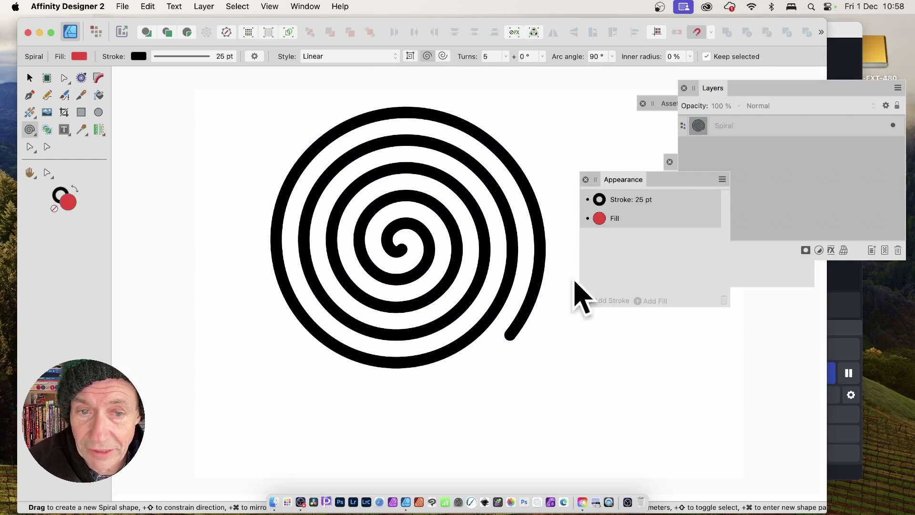
{"action": "left_click", "coordinate": [30, 78]}
{"action": "left_click", "coordinate": [378, 187]}
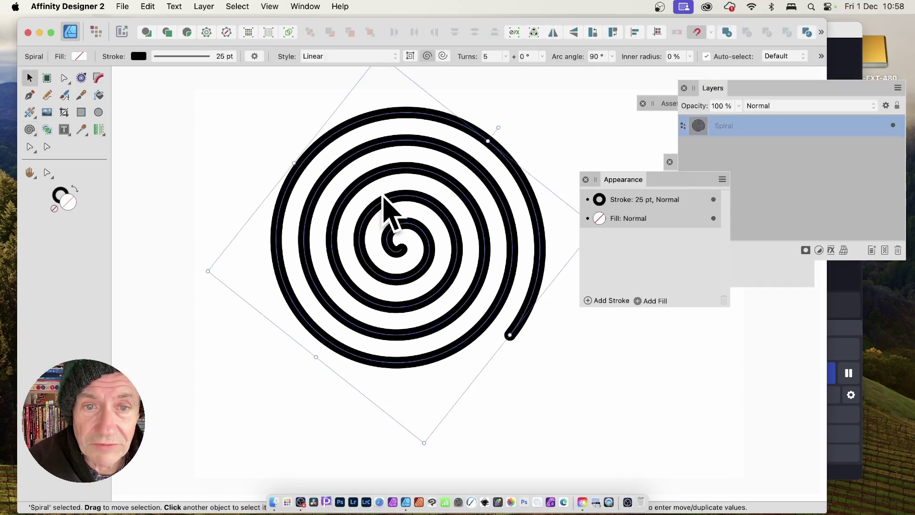
{"action": "left_click", "coordinate": [610, 302]}
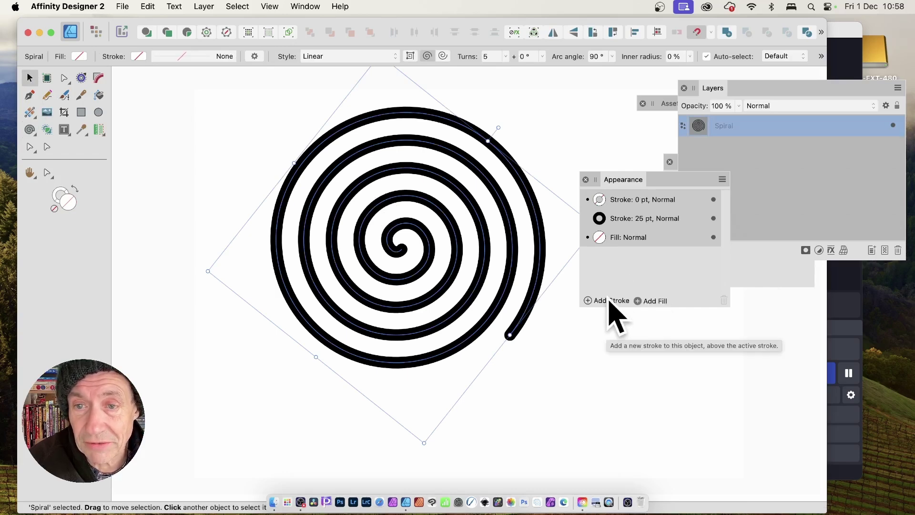
{"action": "left_click", "coordinate": [637, 202]}
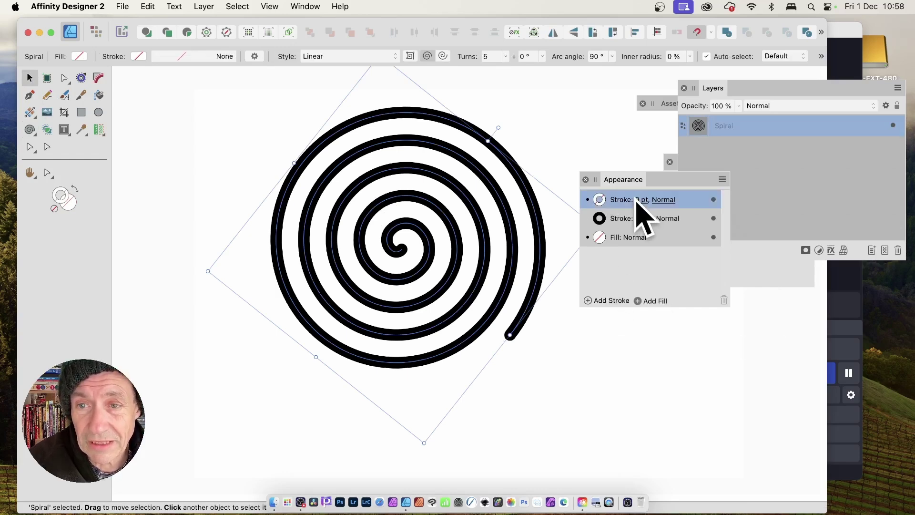
{"action": "left_click", "coordinate": [139, 56]}
{"action": "left_click_drag", "start_coordinate": [226, 140], "coordinate": [240, 146]}
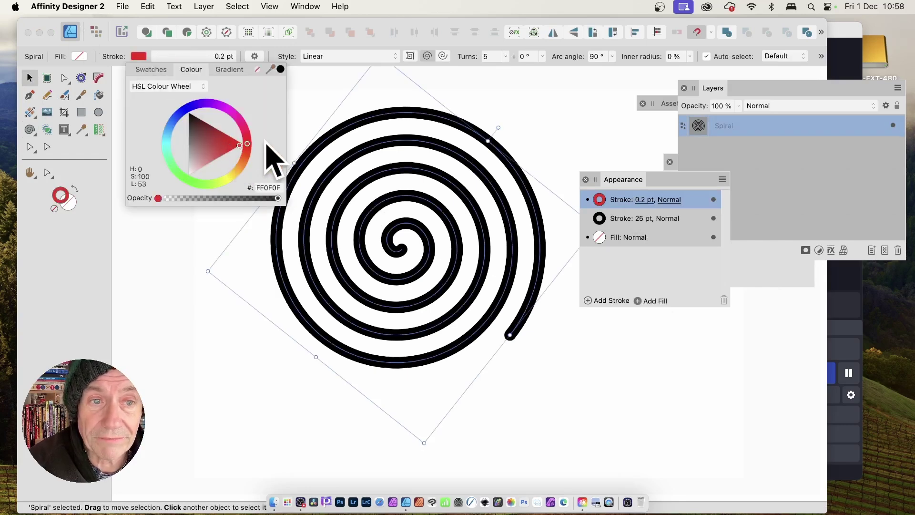
- Set the red stroke's width to 44 pt and move it beneath the black stroke in the spiral's appearance
{"action": "left_click", "coordinate": [190, 56]}
{"action": "left_click_drag", "start_coordinate": [147, 92], "coordinate": [176, 92]}
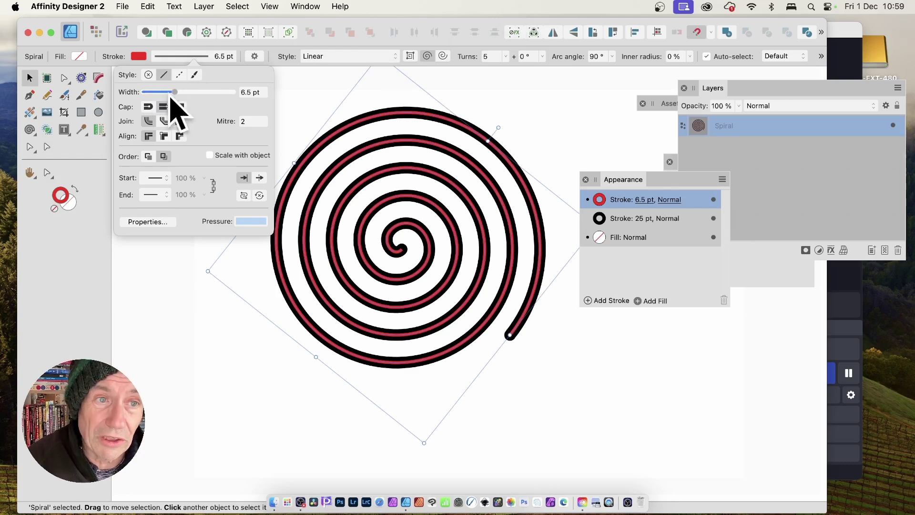
{"action": "left_click_drag", "start_coordinate": [178, 93], "coordinate": [218, 92]}
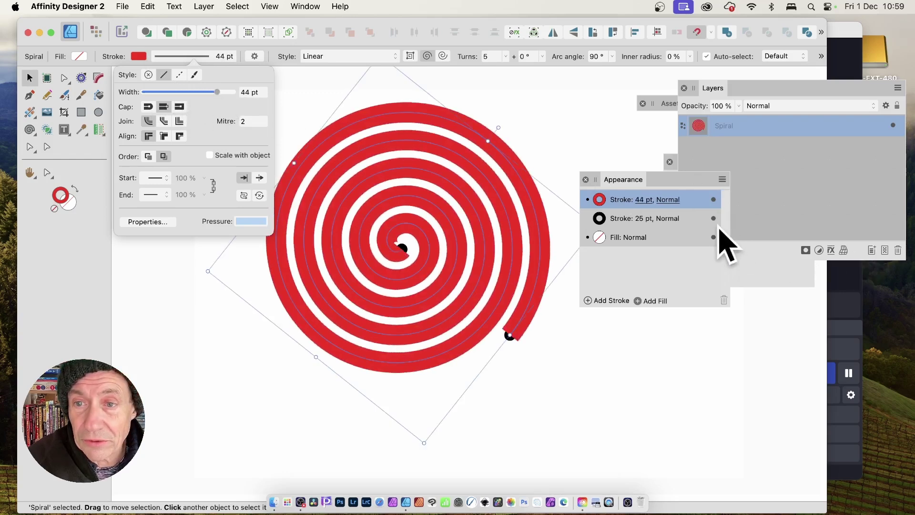
{"action": "left_click_drag", "start_coordinate": [700, 200], "coordinate": [670, 228]}
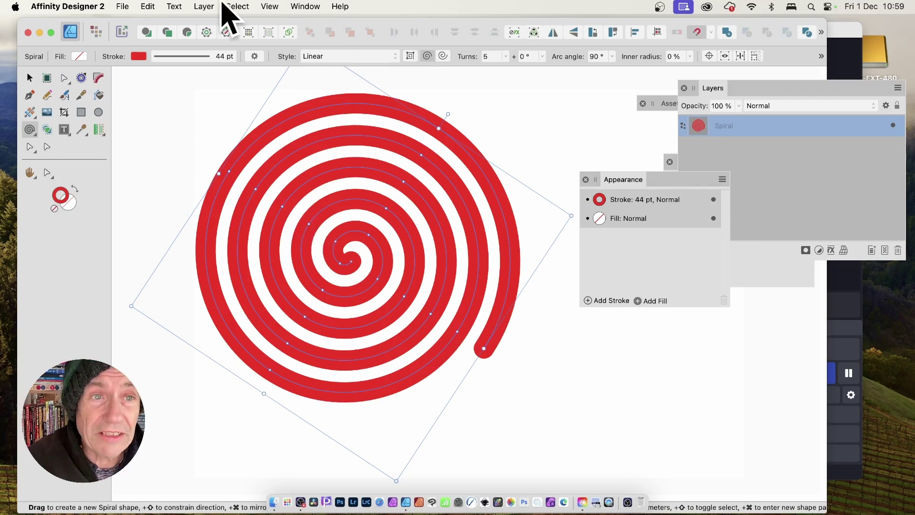
- Expand the red spiral's 44 pt stroke into a curve and place an overlapping duplicate to its lower right
{"action": "left_click", "coordinate": [203, 6]}
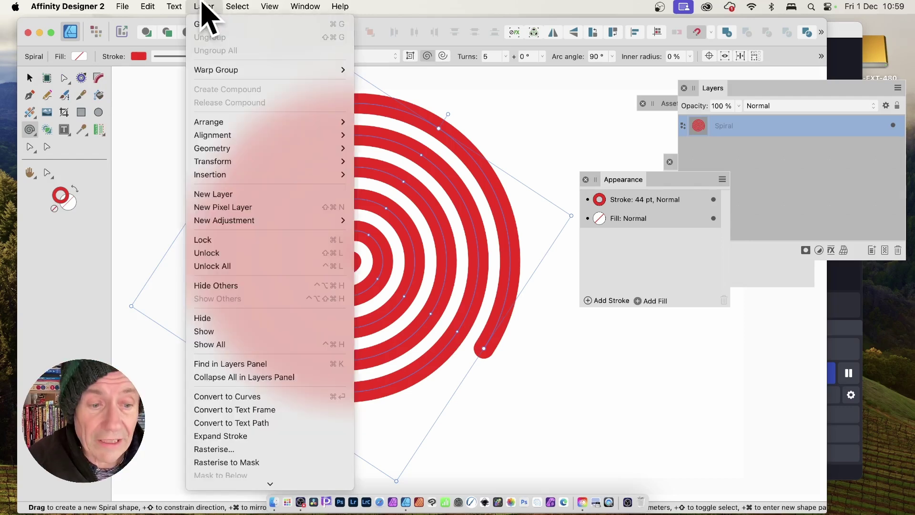
{"action": "left_click", "coordinate": [271, 435]}
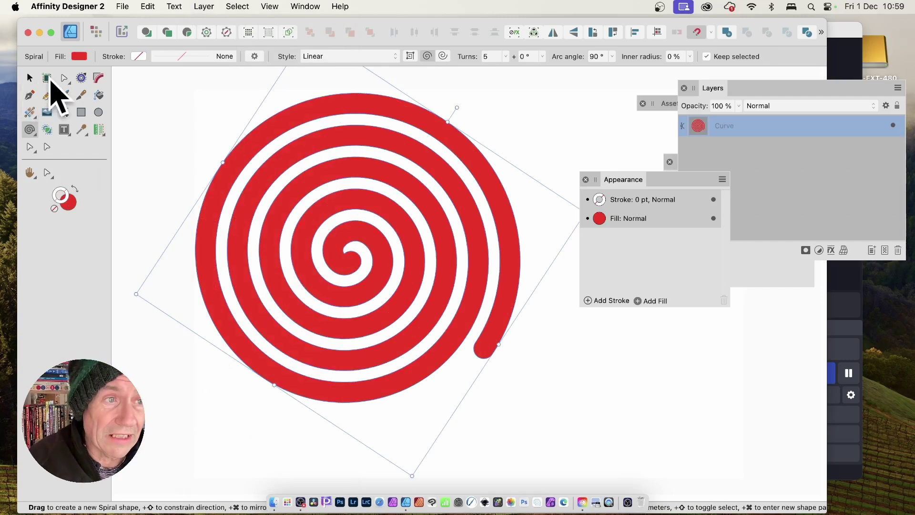
{"action": "left_click", "coordinate": [30, 78]}
{"action": "left_click_drag", "start_coordinate": [363, 122], "coordinate": [315, 136]}
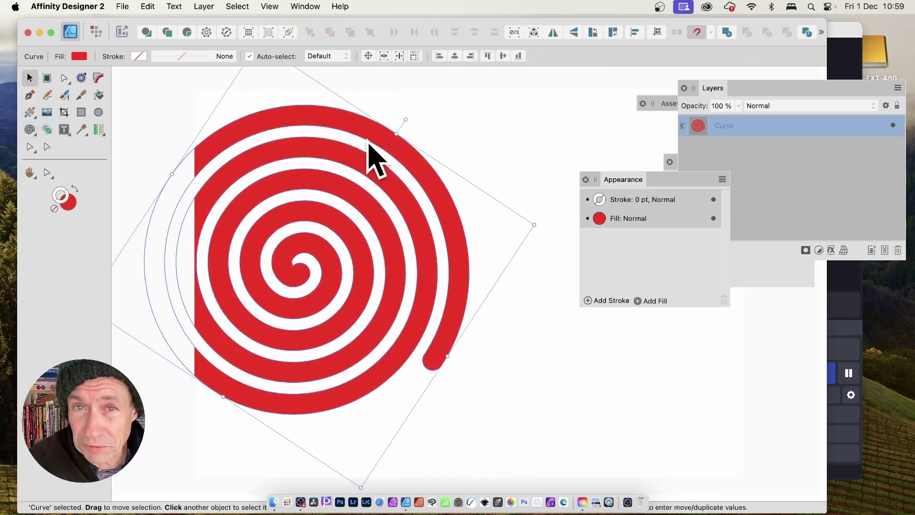
{"action": "left_click_drag", "start_coordinate": [347, 147], "coordinate": [547, 183]}
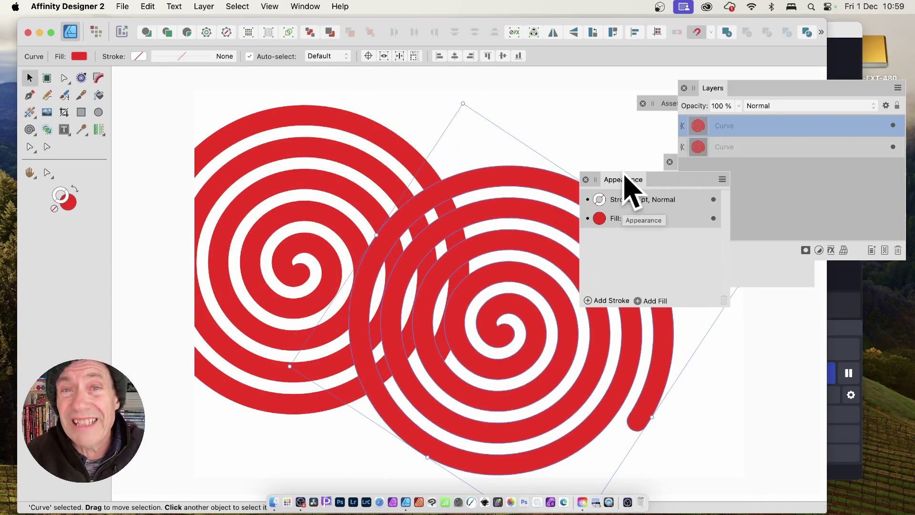
- Move the Appearance panel clear of the artwork, select both red spiral curves and combine them with the Add geometry operation
{"action": "left_click_drag", "start_coordinate": [621, 183], "coordinate": [796, 355]}
{"action": "key", "text": "super+a"}
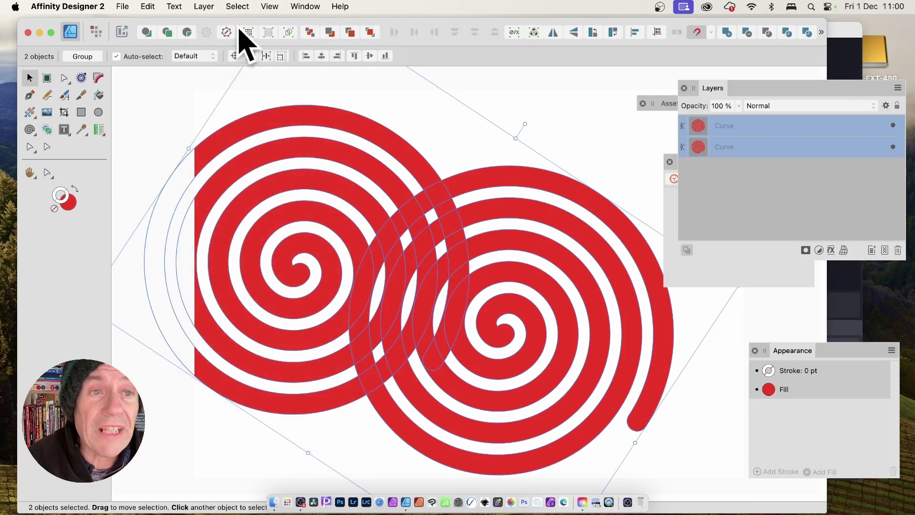
{"action": "left_click", "coordinate": [202, 6]}
{"action": "mouse_move", "coordinate": [224, 149]}
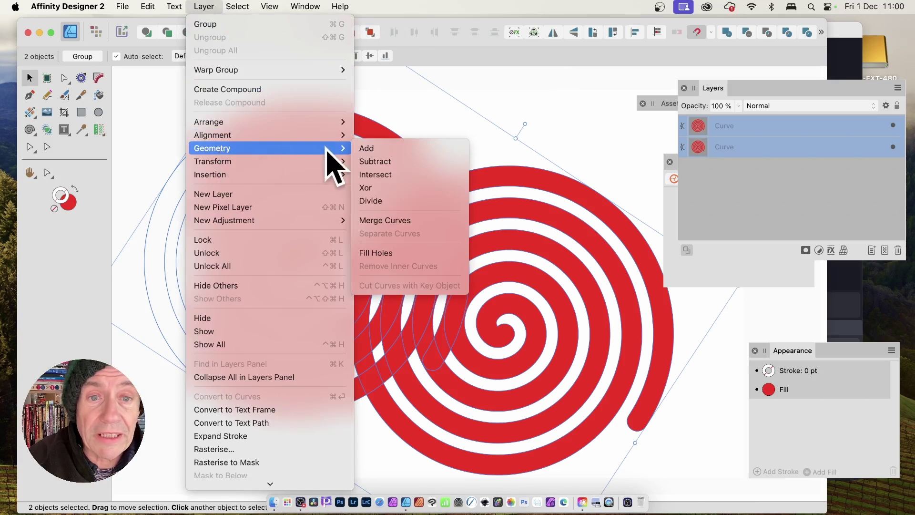
{"action": "left_click", "coordinate": [369, 149]}
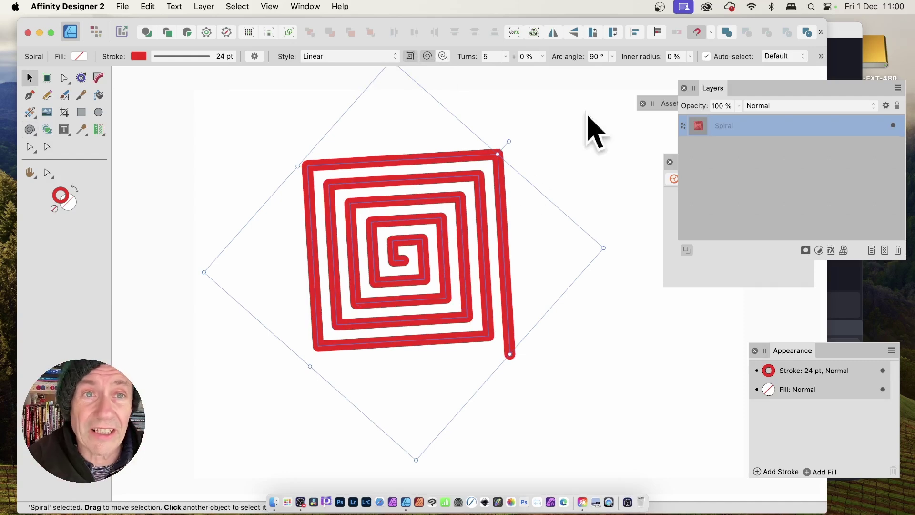
- Add the selected square red spiral to the Affinity Photo Gradients assets and place a copy from there at the page's lower right
{"action": "left_click", "coordinate": [304, 6]}
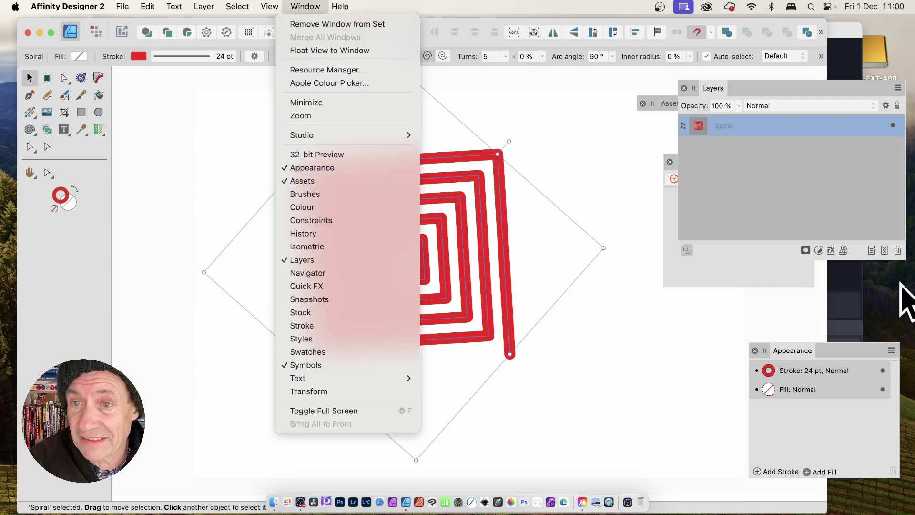
{"action": "left_click", "coordinate": [902, 296]}
{"action": "left_click", "coordinate": [663, 103]}
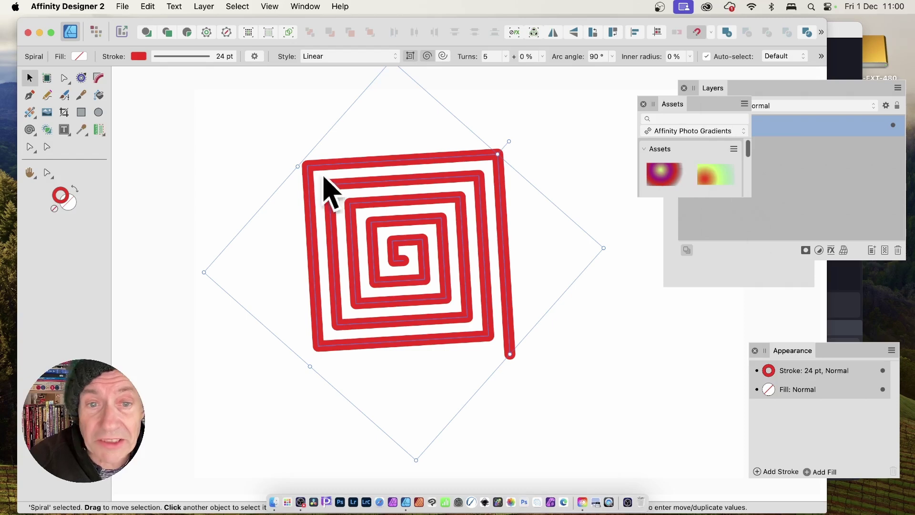
{"action": "left_click", "coordinate": [734, 149]}
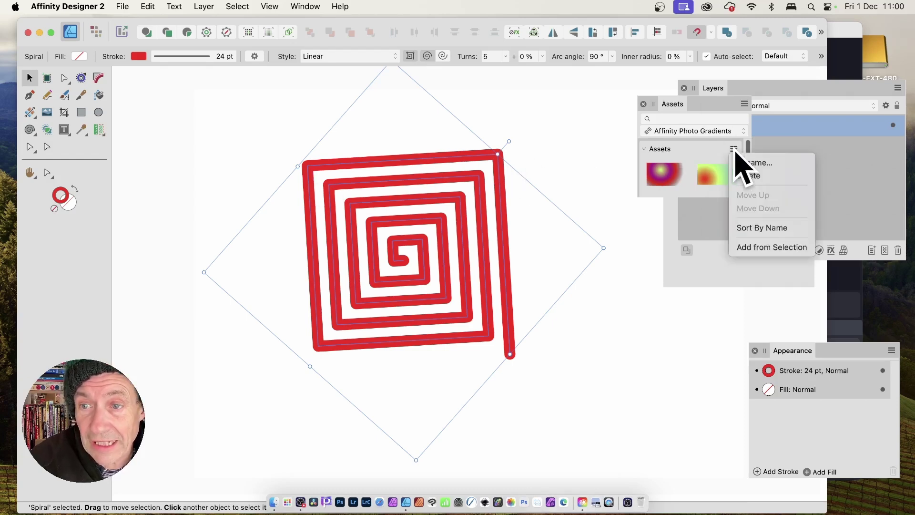
{"action": "left_click", "coordinate": [768, 248]}
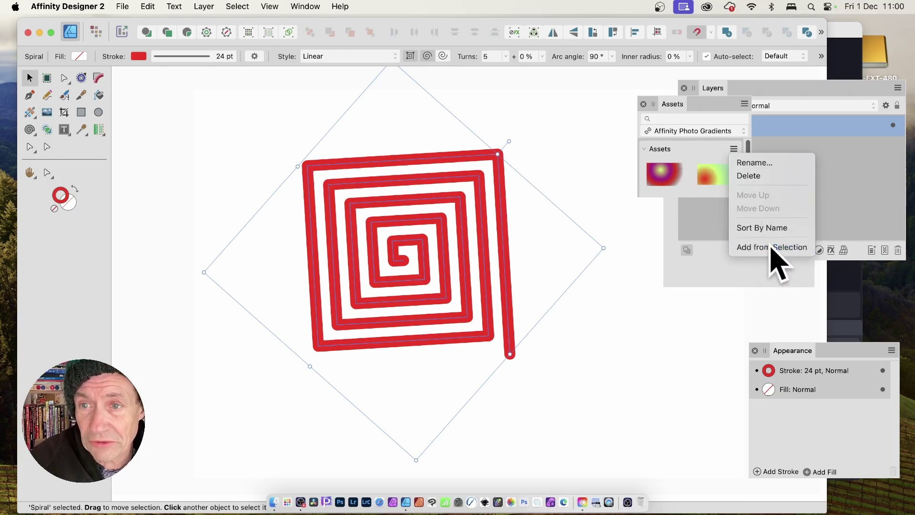
{"action": "left_click_drag", "start_coordinate": [747, 153], "coordinate": [753, 190]}
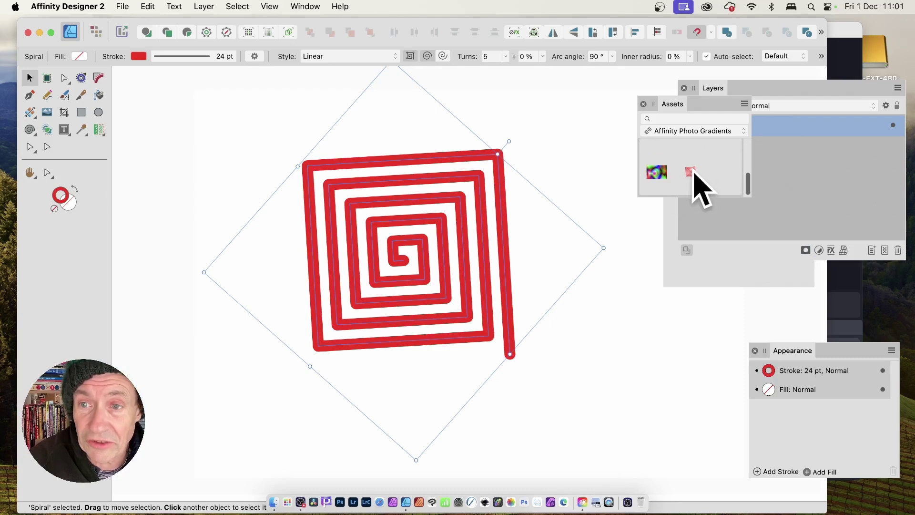
{"action": "left_click_drag", "start_coordinate": [692, 174], "coordinate": [619, 343]}
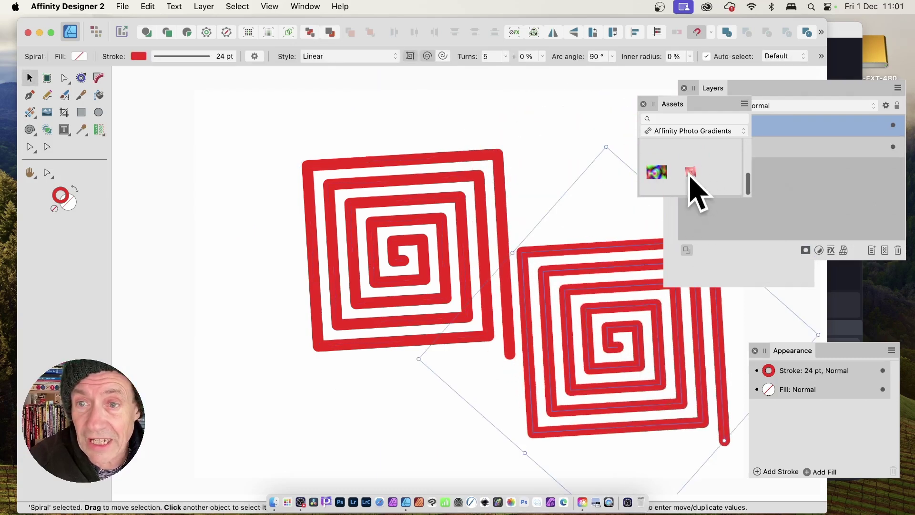
- Place another copy of the square red spiral asset near the page's top, recolour its stroke bright green (#21FF0F) and move it lower left
{"action": "left_click_drag", "start_coordinate": [692, 172], "coordinate": [562, 121]}
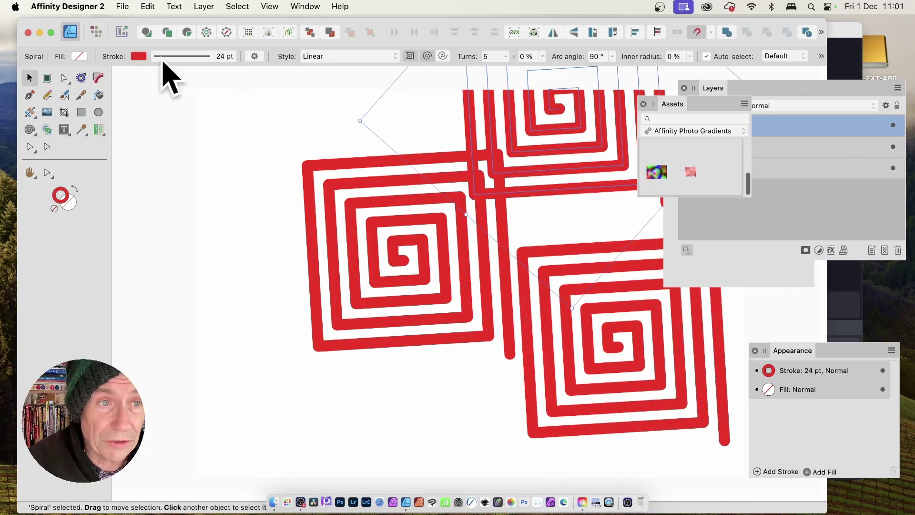
{"action": "left_click", "coordinate": [139, 57]}
{"action": "left_click", "coordinate": [190, 180]}
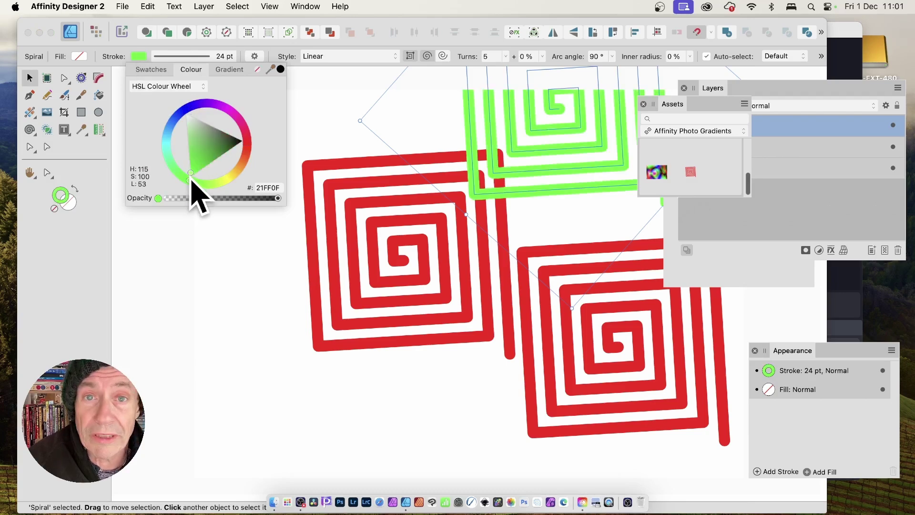
{"action": "left_click_drag", "start_coordinate": [588, 133], "coordinate": [560, 177]}
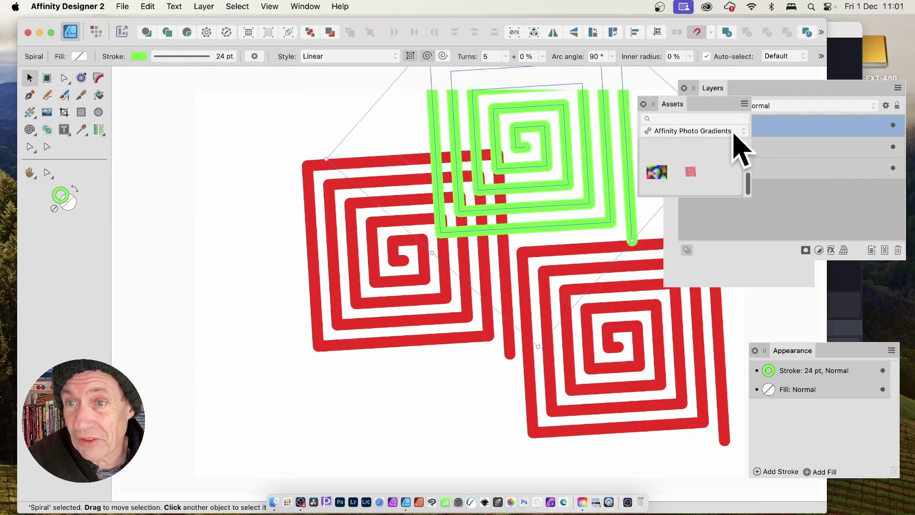
- Add the selected green square spiral to the Affinity Photo Gradients assets and bring its thumbnail into view
{"action": "scroll", "coordinate": [744, 167], "scroll_direction": "up", "scroll_amount": 3}
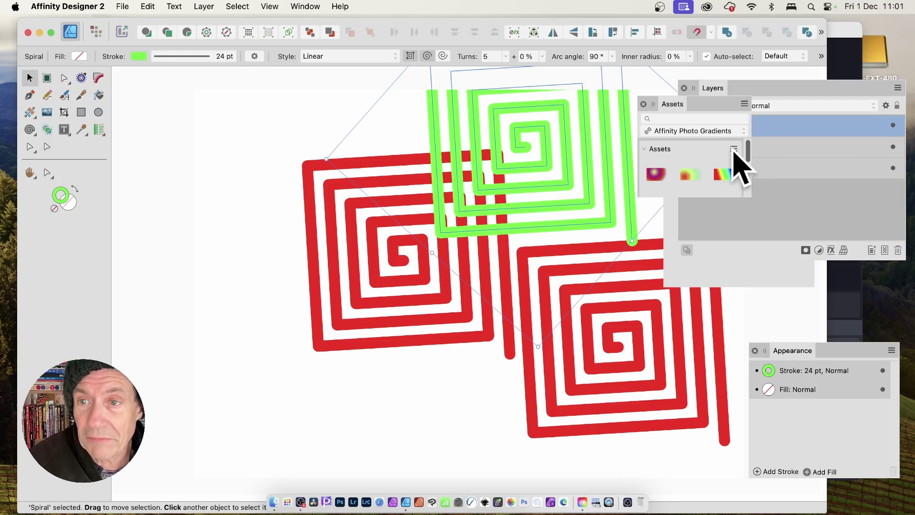
{"action": "left_click", "coordinate": [733, 150]}
{"action": "left_click", "coordinate": [762, 248]}
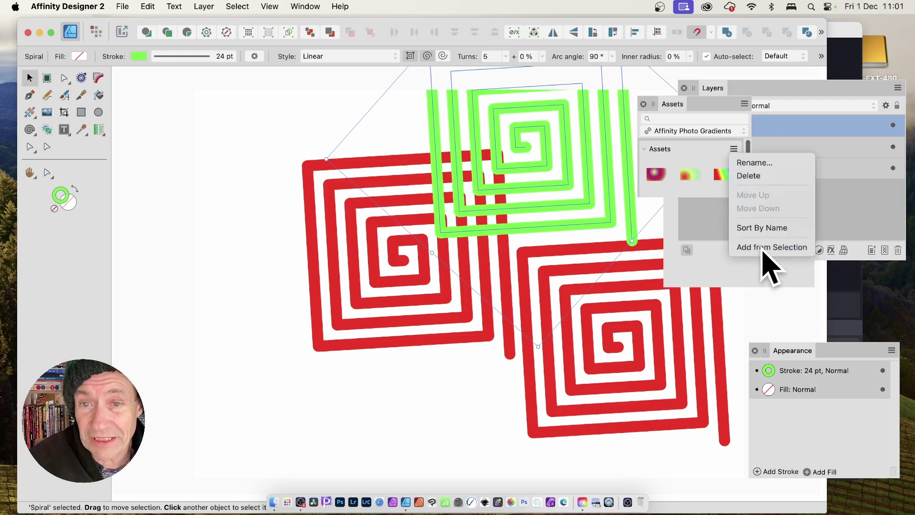
{"action": "left_click_drag", "start_coordinate": [747, 147], "coordinate": [748, 184]}
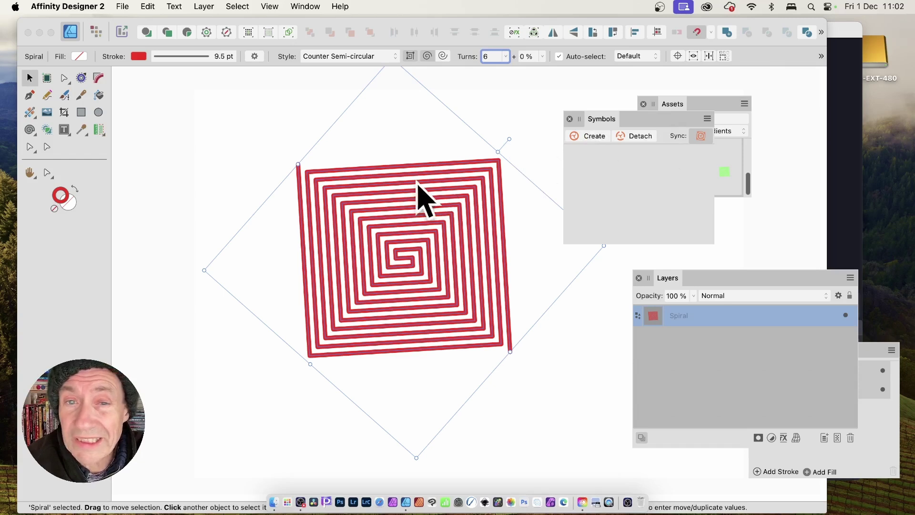
- Create a symbol from the selected red square spiral and arrange three overlapping instances of it on the page
{"action": "left_click", "coordinate": [599, 139]}
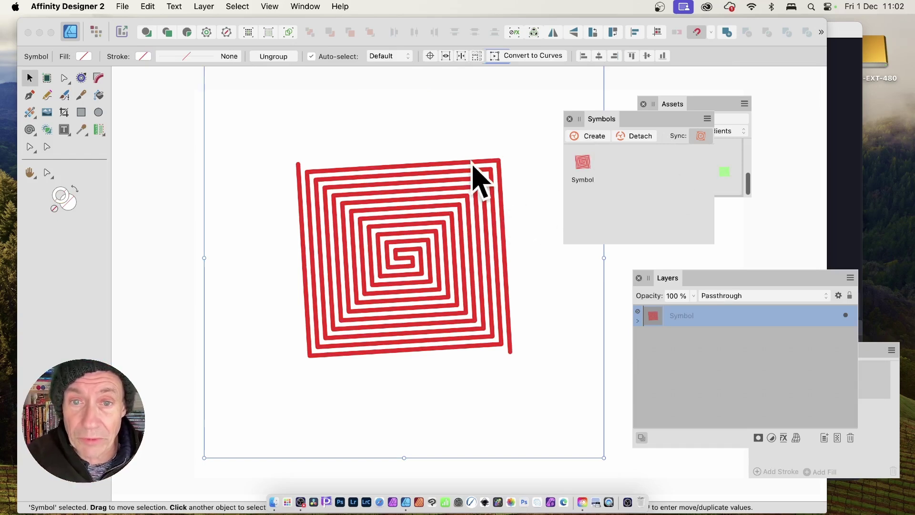
{"action": "left_click_drag", "start_coordinate": [490, 194], "coordinate": [386, 158]}
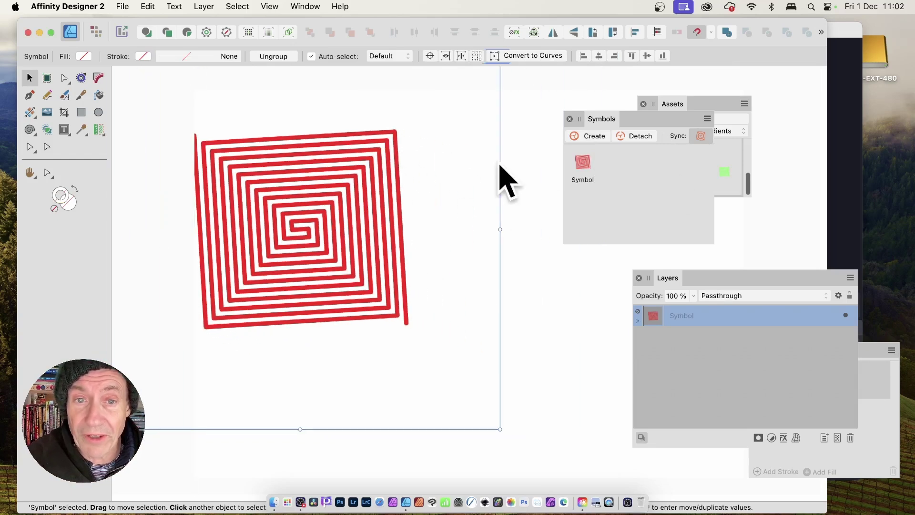
{"action": "left_click_drag", "start_coordinate": [296, 188], "coordinate": [460, 307]}
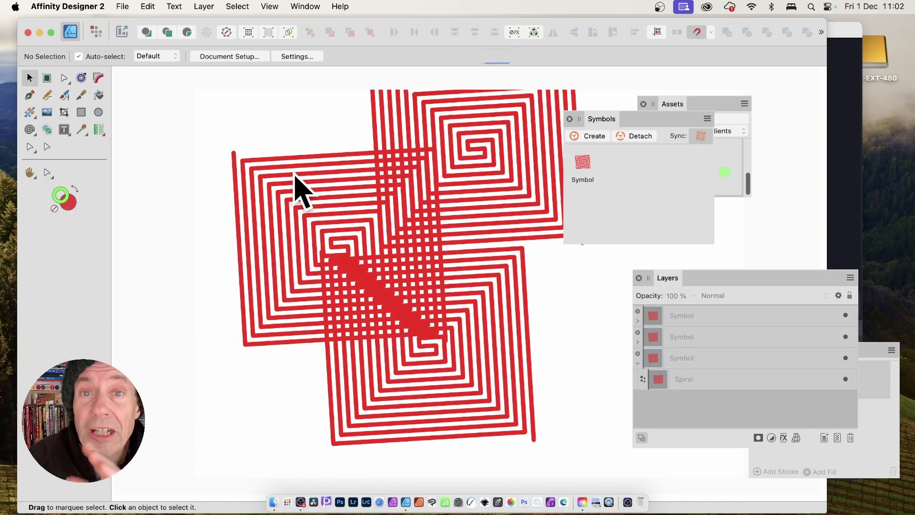
- Select the spiral inside the left symbol instance, reduce its turns to 2 and change its style to Linear
{"action": "left_click", "coordinate": [334, 157]}
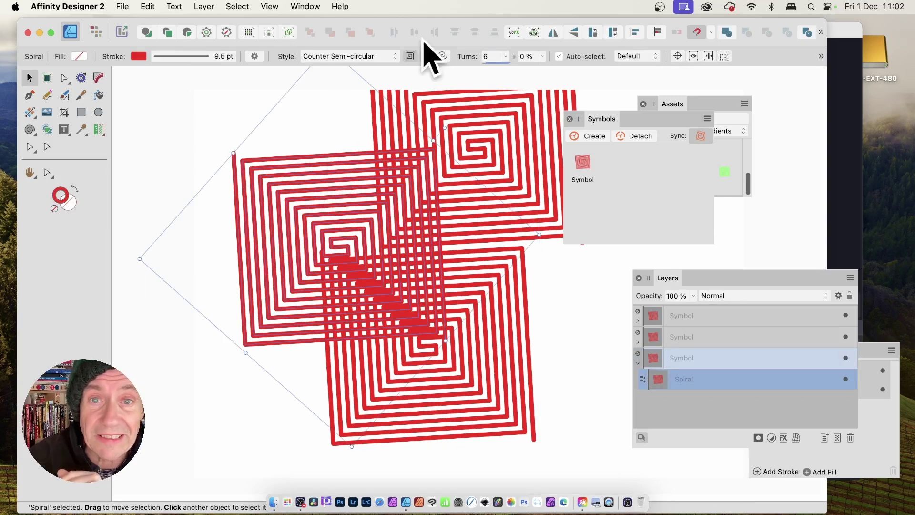
{"action": "left_click", "coordinate": [506, 56]}
{"action": "left_click_drag", "start_coordinate": [510, 67], "coordinate": [491, 70]}
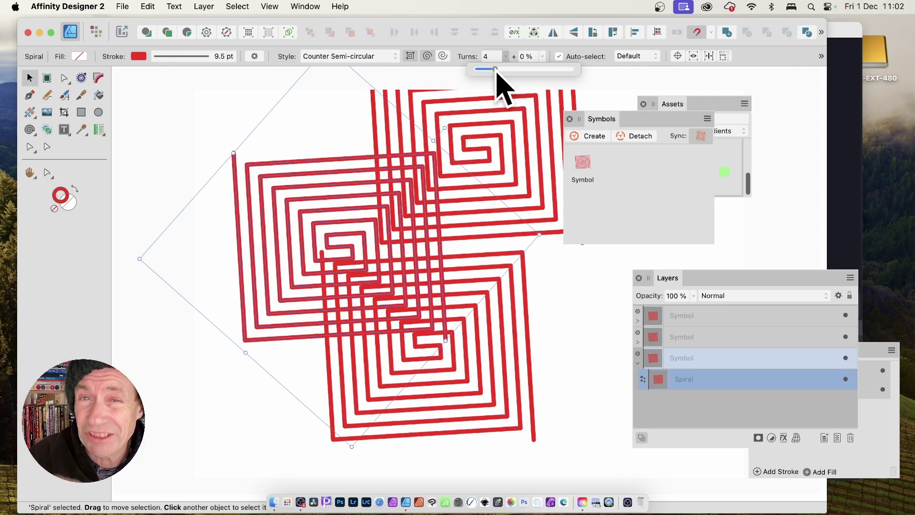
{"action": "left_click_drag", "start_coordinate": [496, 70], "coordinate": [491, 86]}
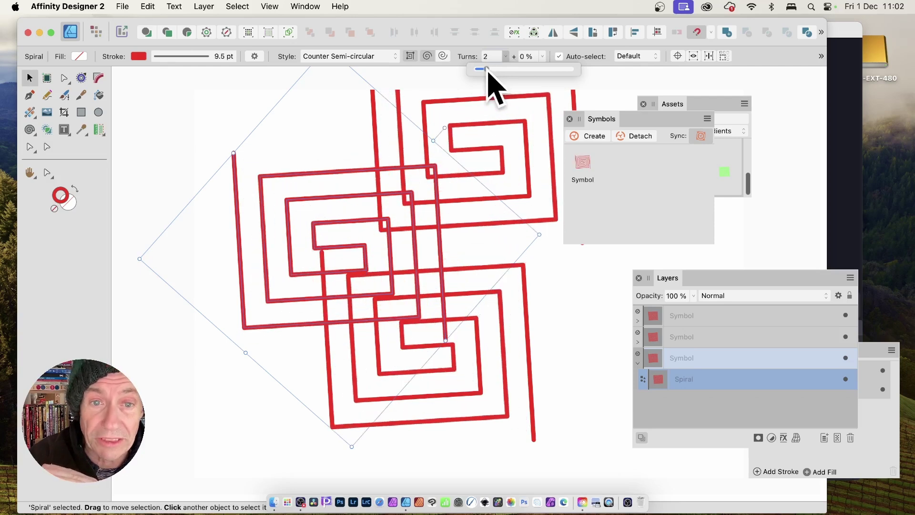
{"action": "left_click", "coordinate": [387, 59]}
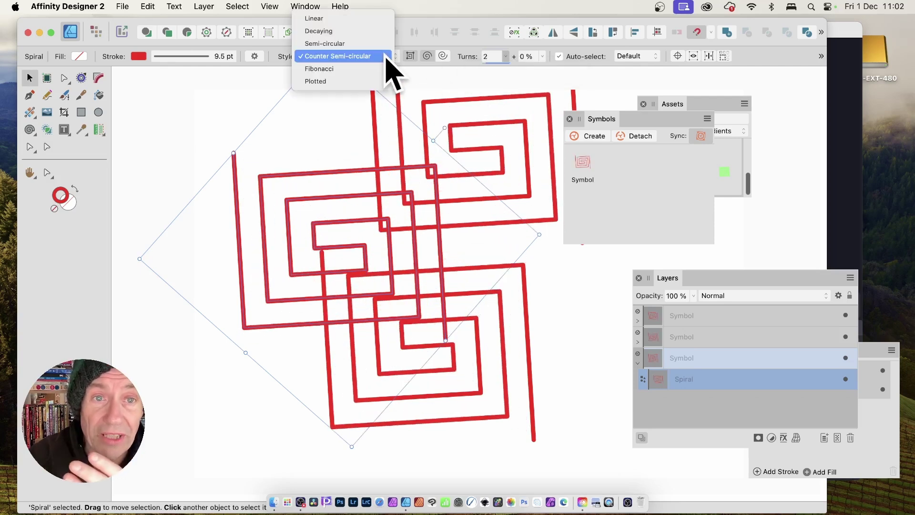
{"action": "left_click", "coordinate": [353, 19]}
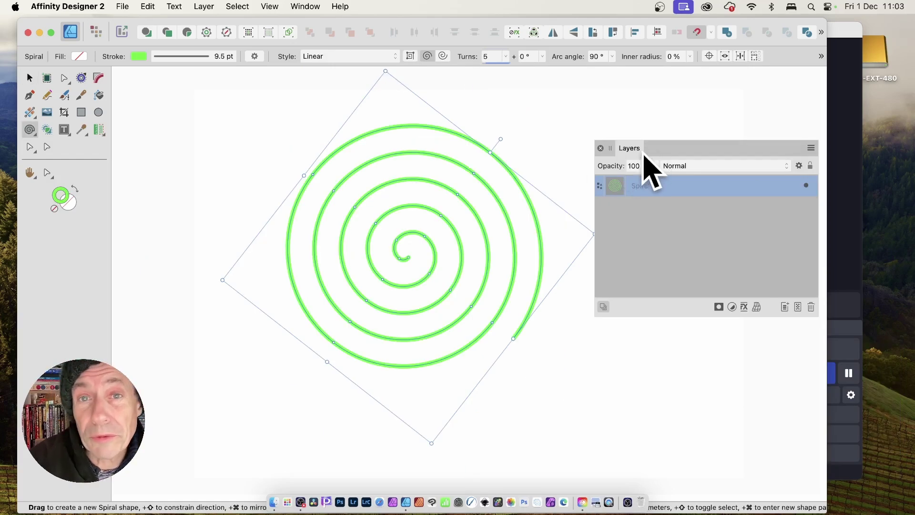
- Give the round green spiral a 3D layer effect and a Pillow Bevel / Emboss with a 16.2 px radius
{"action": "left_click", "coordinate": [746, 308]}
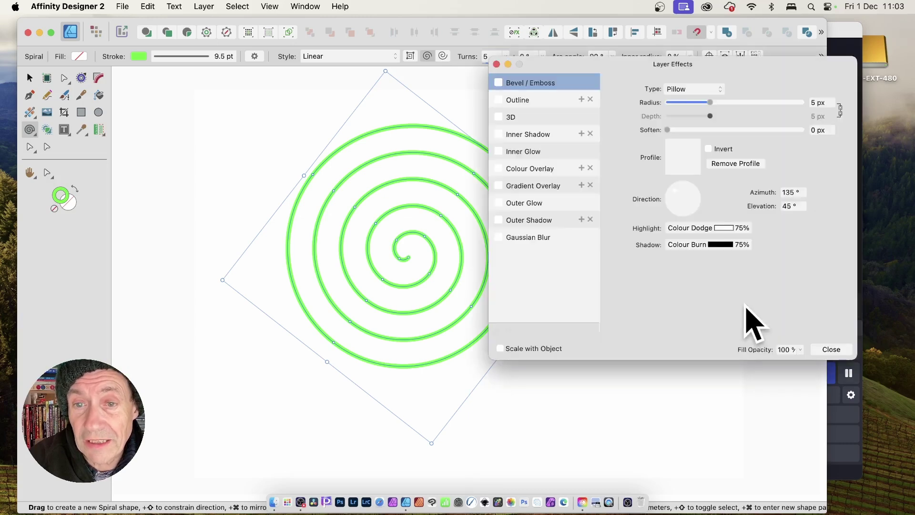
{"action": "left_click", "coordinate": [500, 117]}
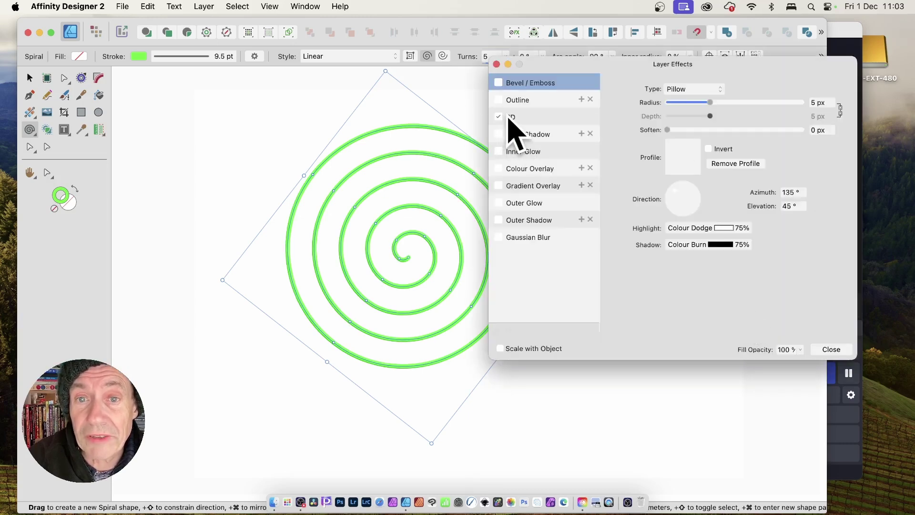
{"action": "left_click_drag", "start_coordinate": [715, 102], "coordinate": [737, 102]}
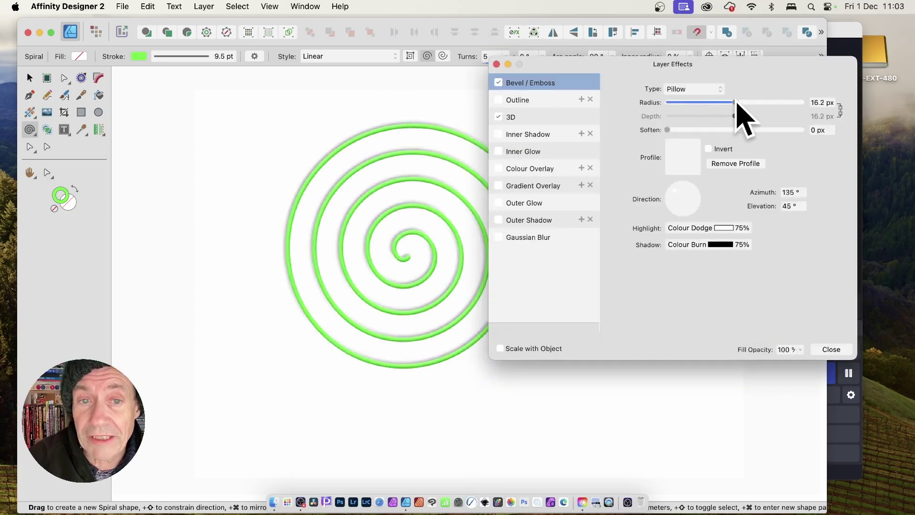
- Add an Outer Shadow to the green spiral with 19 px radius, 23 px offset and 69 % intensity
{"action": "left_click", "coordinate": [505, 221]}
{"action": "left_click", "coordinate": [513, 220]}
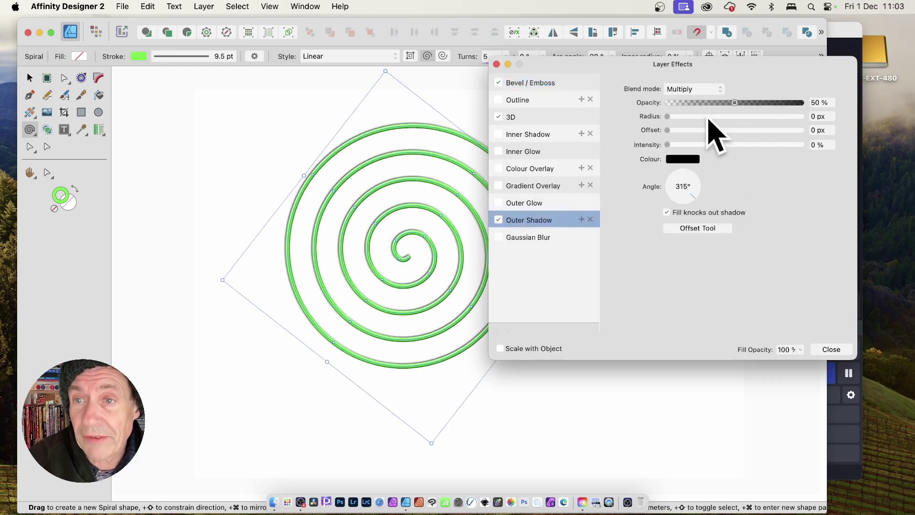
{"action": "left_click_drag", "start_coordinate": [708, 117], "coordinate": [760, 146]}
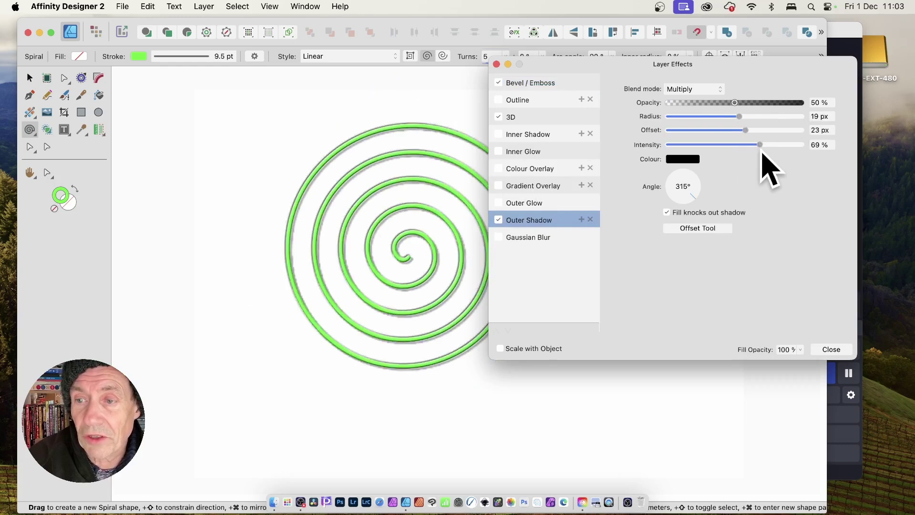
{"action": "left_click", "coordinate": [836, 350]}
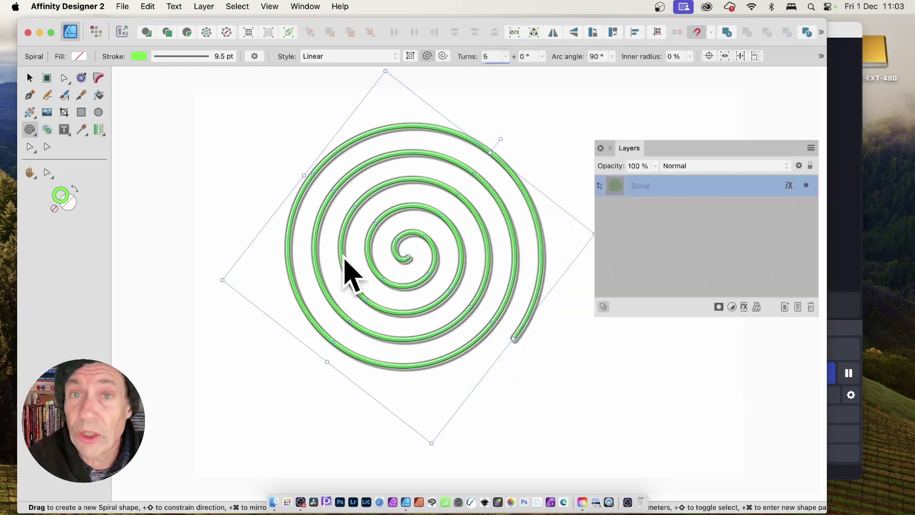
- Switch the green spiral to straight segments and apply a Mesh warp to it
{"action": "left_click", "coordinate": [409, 57]}
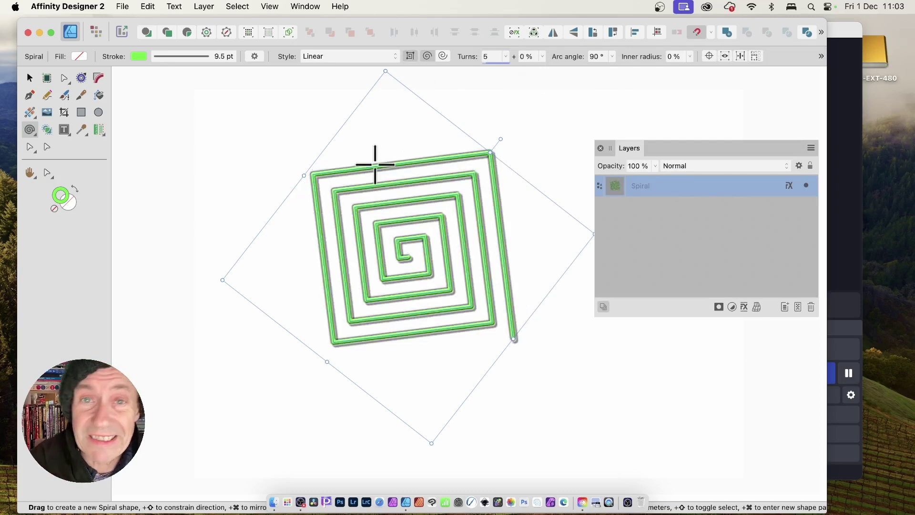
{"action": "left_click", "coordinate": [757, 308]}
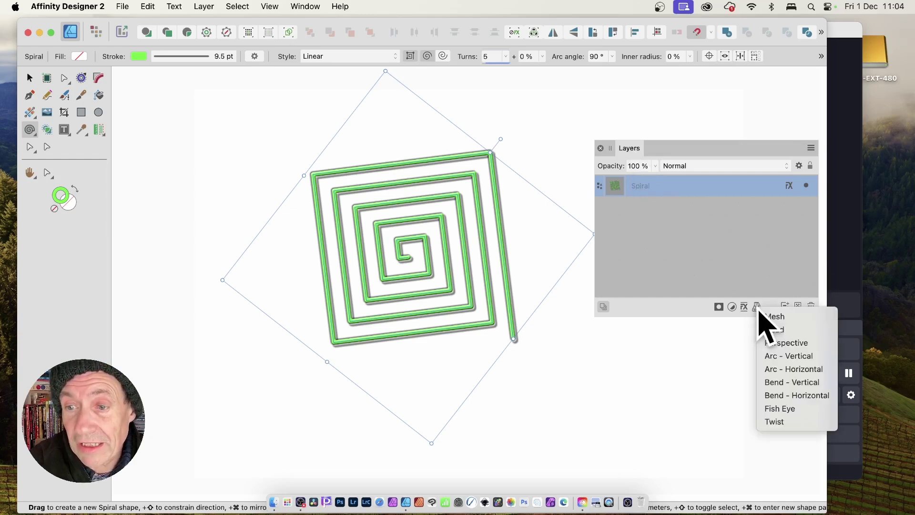
{"action": "left_click", "coordinate": [785, 318]}
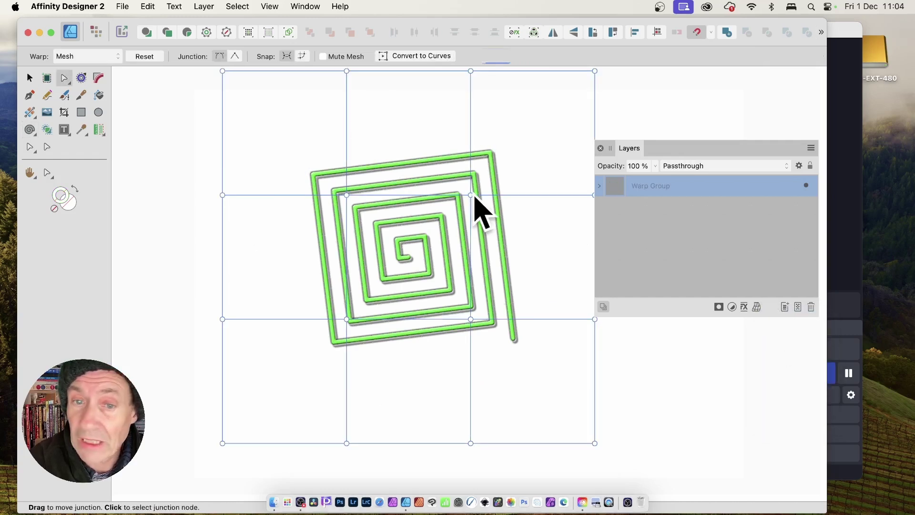
- Distort the mesh by moving its inner upper-right junction up, lower-right junction down and lower-left junction inward, then deselect the warped spiral
{"action": "left_click_drag", "start_coordinate": [471, 195], "coordinate": [462, 125]}
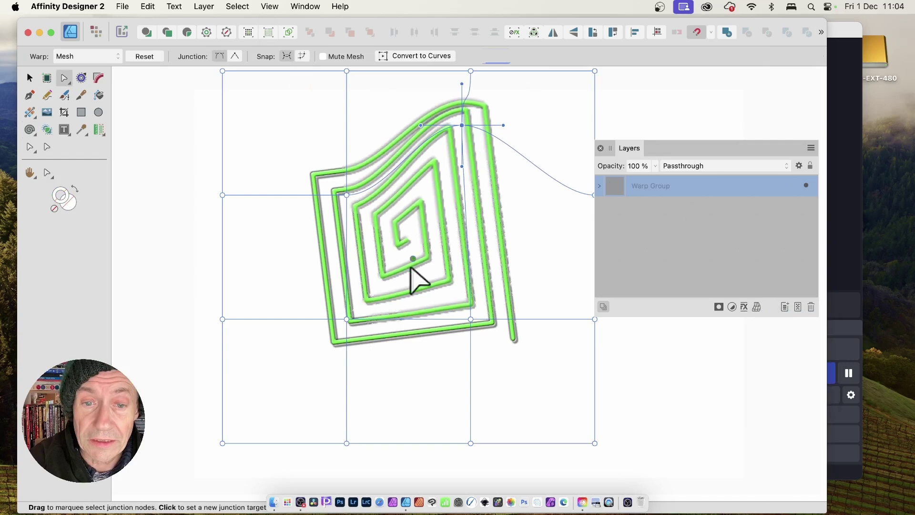
{"action": "left_click", "coordinate": [470, 320]}
{"action": "left_click_drag", "start_coordinate": [471, 325], "coordinate": [490, 372]}
{"action": "left_click_drag", "start_coordinate": [346, 319], "coordinate": [381, 300]}
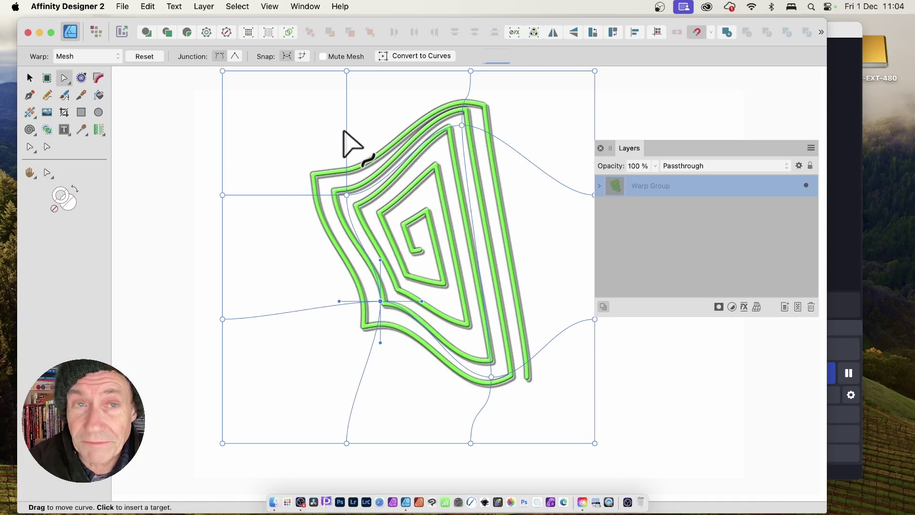
{"action": "key", "text": "v"}
{"action": "left_click", "coordinate": [639, 200]}
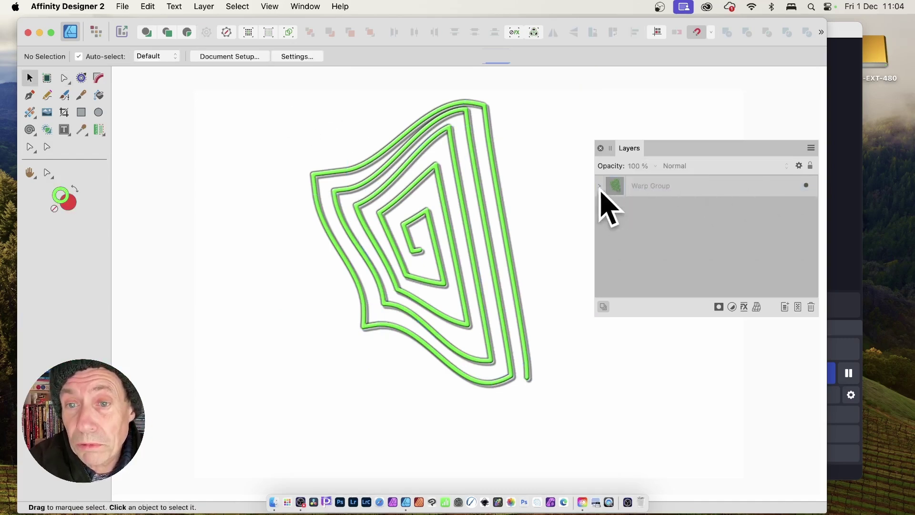
- Select the spiral nested in the Warp Group and adjust its number of turns
{"action": "left_click", "coordinate": [599, 187]}
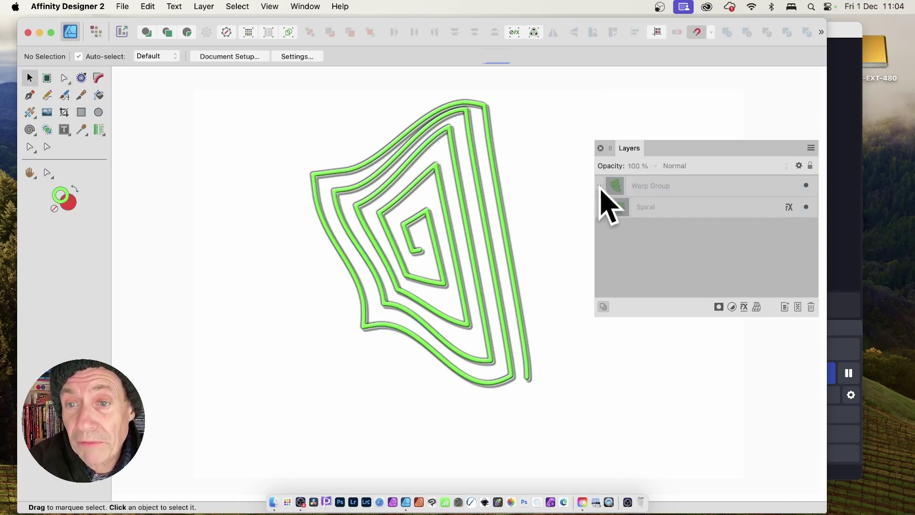
{"action": "left_click", "coordinate": [644, 208]}
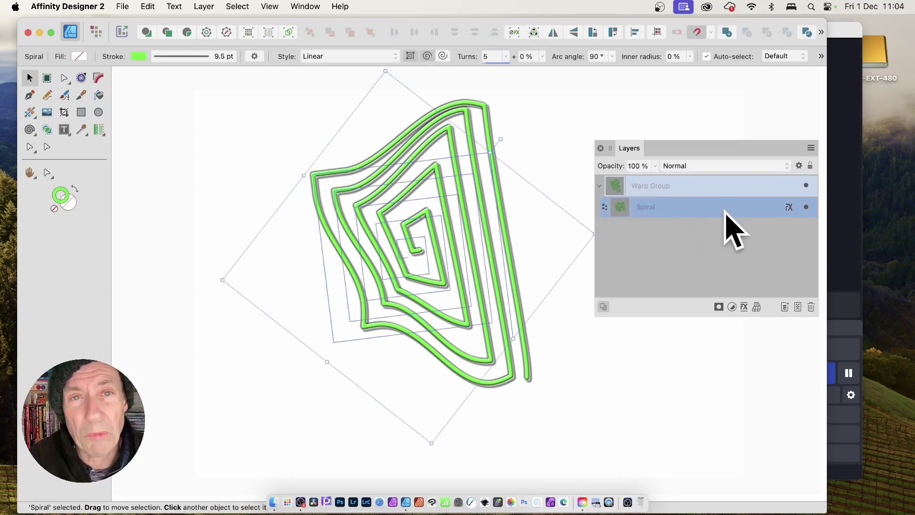
{"action": "left_click", "coordinate": [506, 56]}
{"action": "mouse_move", "coordinate": [504, 71]}
{"action": "left_mouse_down"}
{"action": "mouse_move", "coordinate": [496, 76]}
{"action": "mouse_move", "coordinate": [510, 73]}
{"action": "left_mouse_up"}
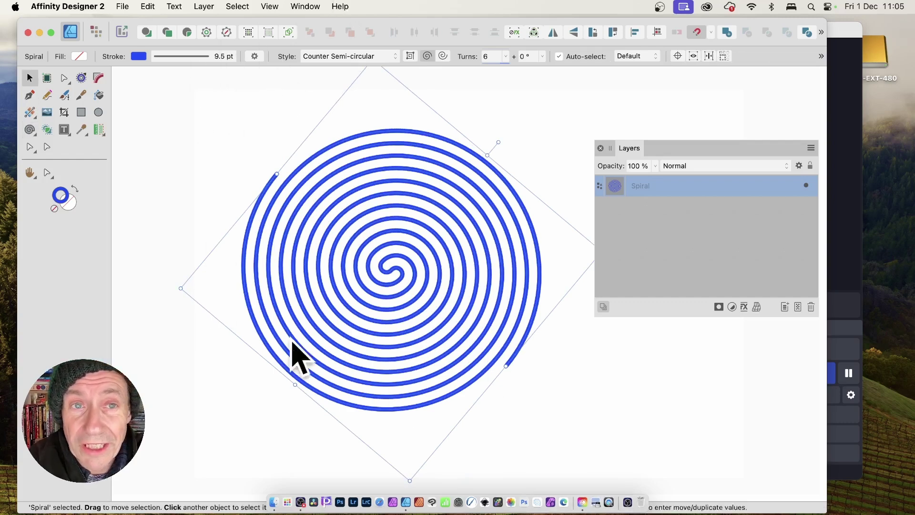
- Save the blue Counter Semi-circular spiral's settings as a Spiral tool preset named "Spiral 2"
{"action": "left_click", "coordinate": [31, 132]}
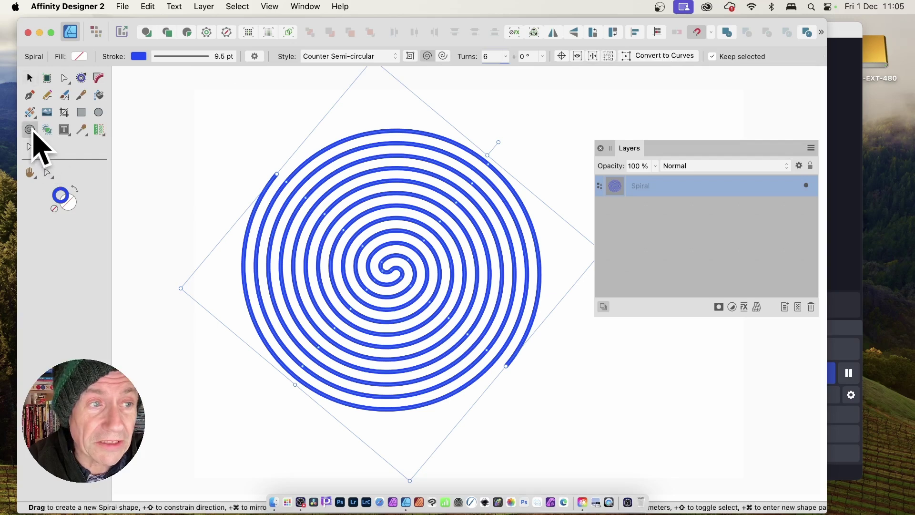
{"action": "left_click", "coordinate": [255, 58]}
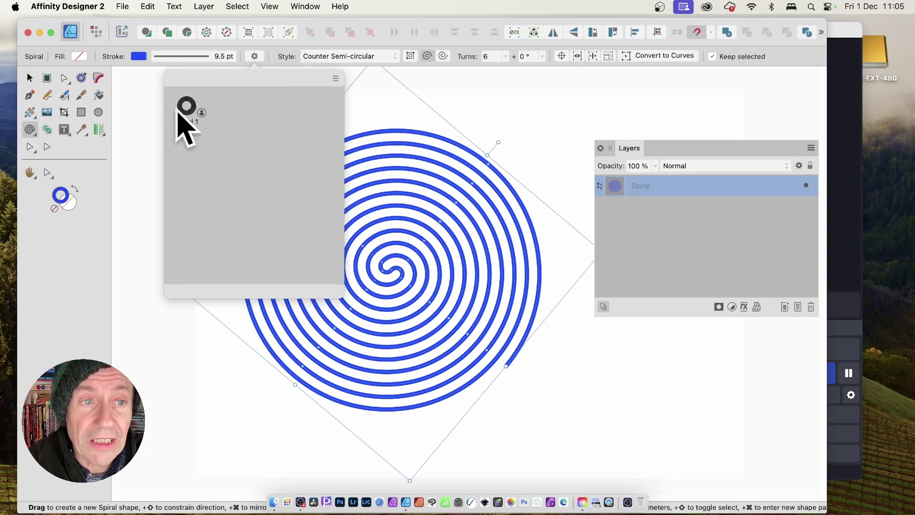
{"action": "left_click", "coordinate": [336, 79]}
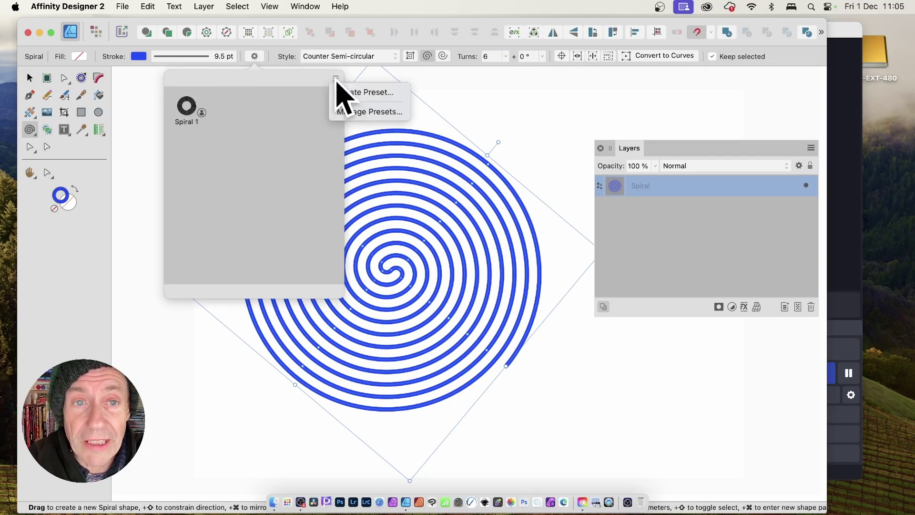
{"action": "left_click", "coordinate": [365, 93]}
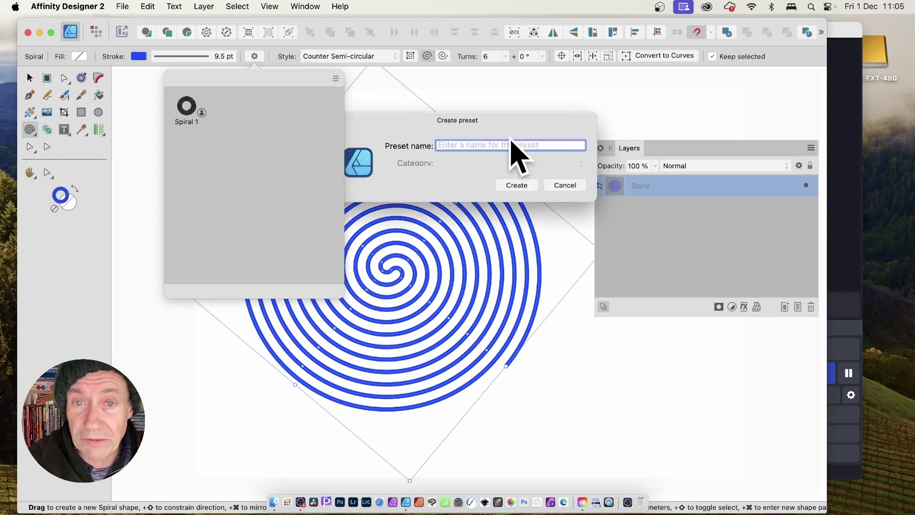
{"action": "type", "text": "Spiral 2"}
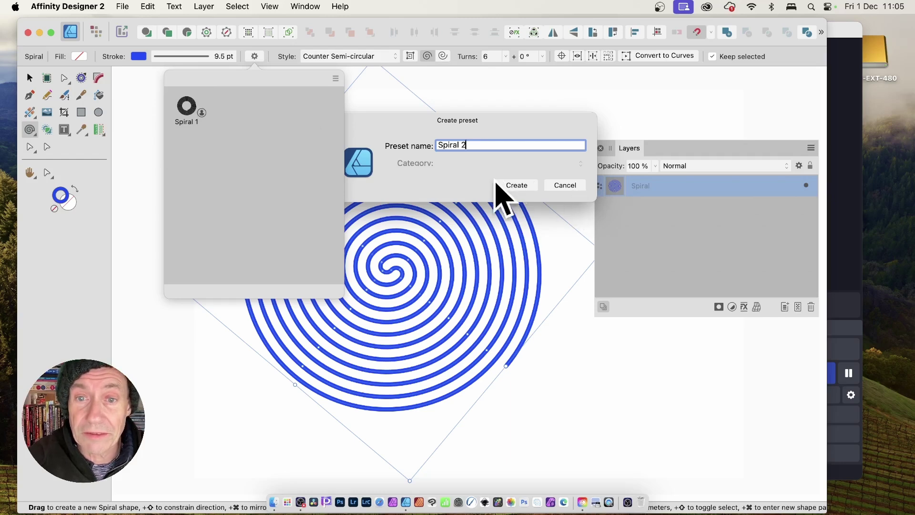
{"action": "left_click", "coordinate": [510, 184]}
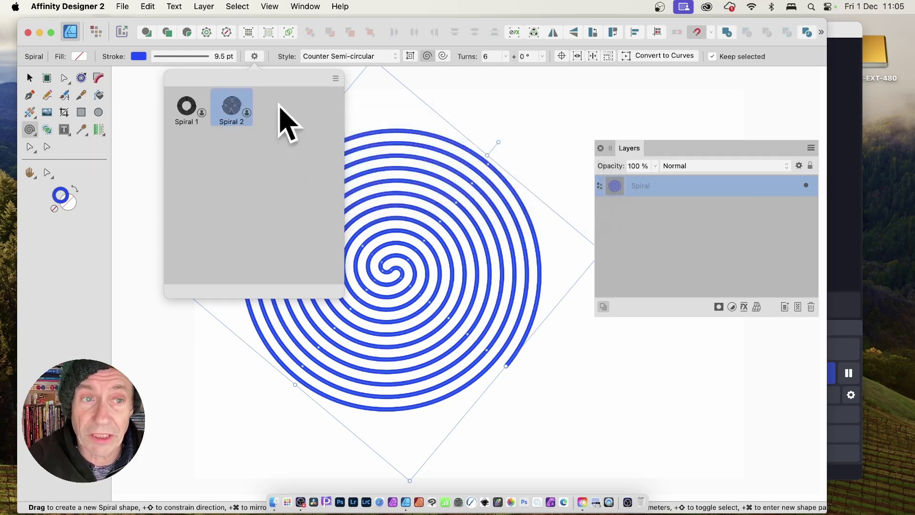
- Try the saved Spiral 1 and Spiral 2 presets on the blue spiral, and undo the preset change
{"action": "left_click", "coordinate": [191, 112]}
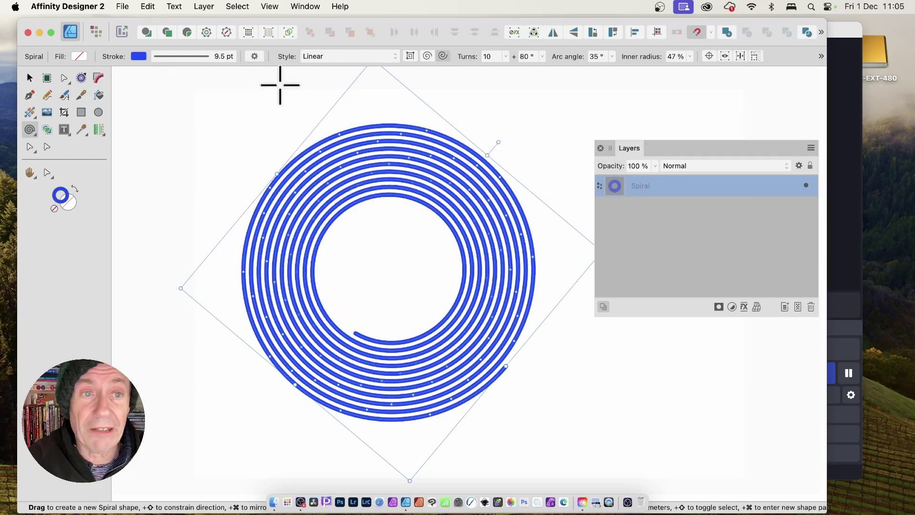
{"action": "left_click", "coordinate": [255, 57]}
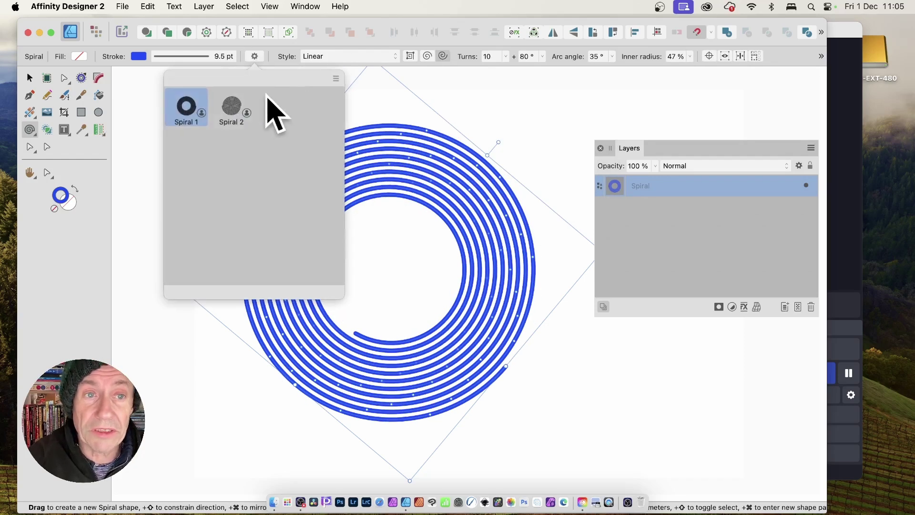
{"action": "left_click", "coordinate": [236, 110]}
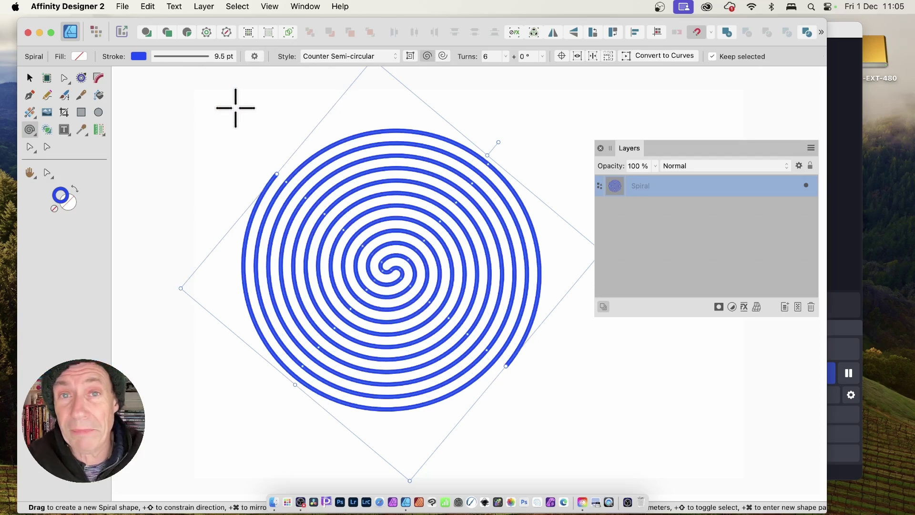
{"action": "key", "text": "super+z"}
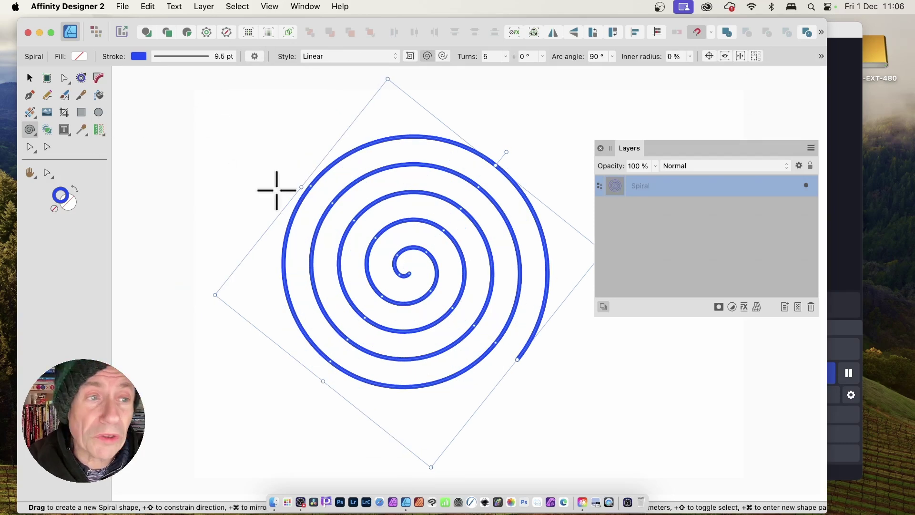
- Draw two smaller spirals above the existing blue one, and undo until the canvas is empty
{"action": "mouse_move", "coordinate": [264, 143]}
{"action": "left_mouse_down"}
{"action": "mouse_move", "coordinate": [312, 173]}
{"action": "mouse_move", "coordinate": [328, 209]}
{"action": "left_mouse_up"}
{"action": "mouse_move", "coordinate": [536, 119]}
{"action": "left_mouse_down"}
{"action": "mouse_move", "coordinate": [565, 169]}
{"action": "mouse_move", "coordinate": [583, 177]}
{"action": "left_mouse_up"}
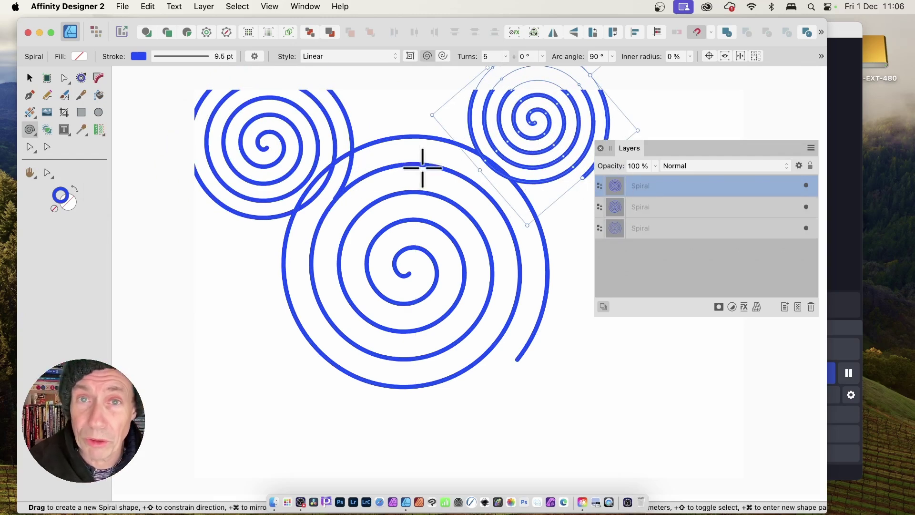
{"action": "key", "text": "super+z"}
{"action": "key", "text": "super+z"}
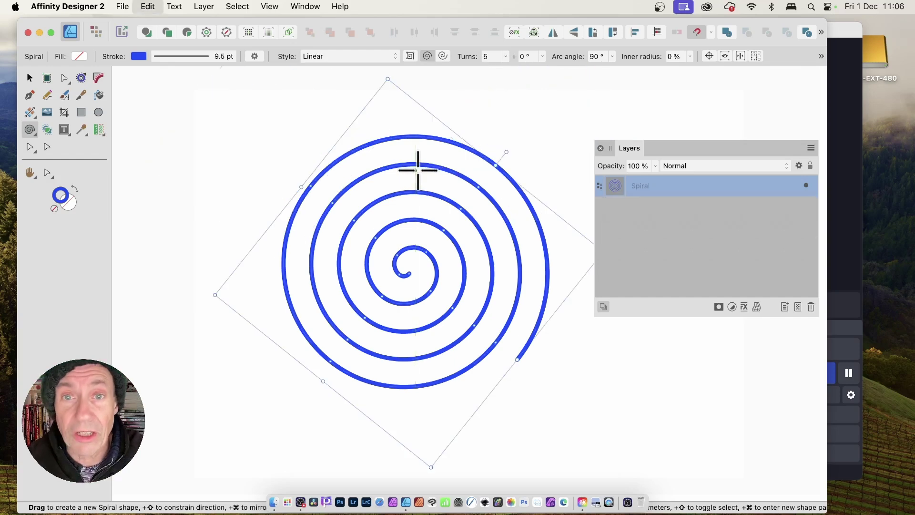
{"action": "key", "text": "super+z"}
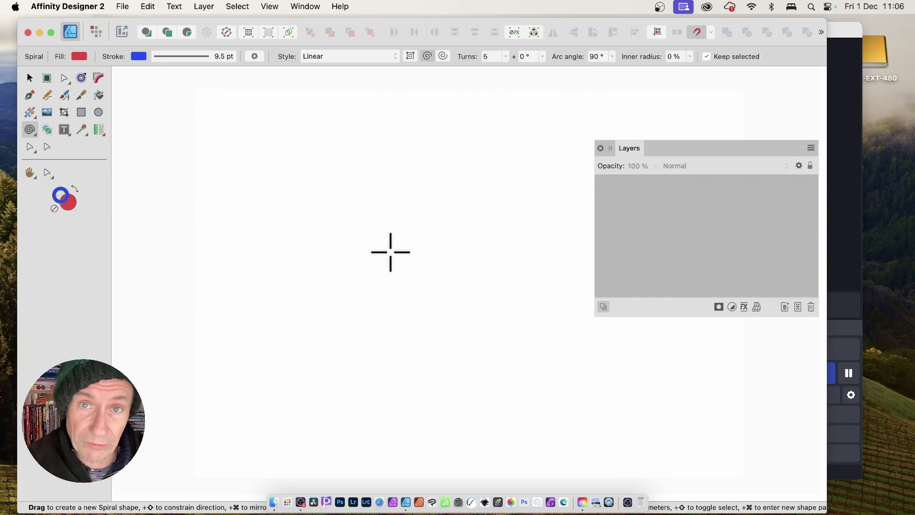
- Start a new spiral by exact dimensions at the canvas centre, with a width of 299.3 mm and a height of 103.3 mm
{"action": "left_click", "coordinate": [399, 252]}
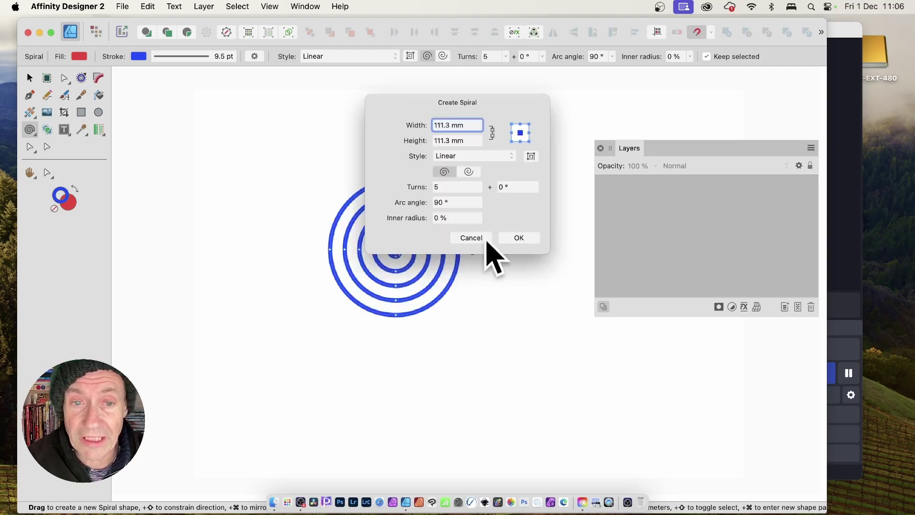
{"action": "left_click_drag", "start_coordinate": [472, 106], "coordinate": [596, 114]}
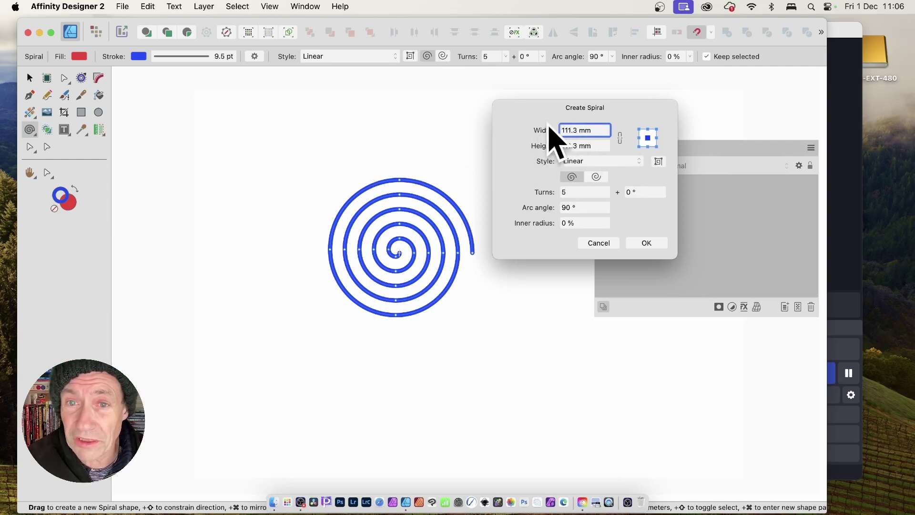
{"action": "left_click_drag", "start_coordinate": [542, 134], "coordinate": [650, 171]}
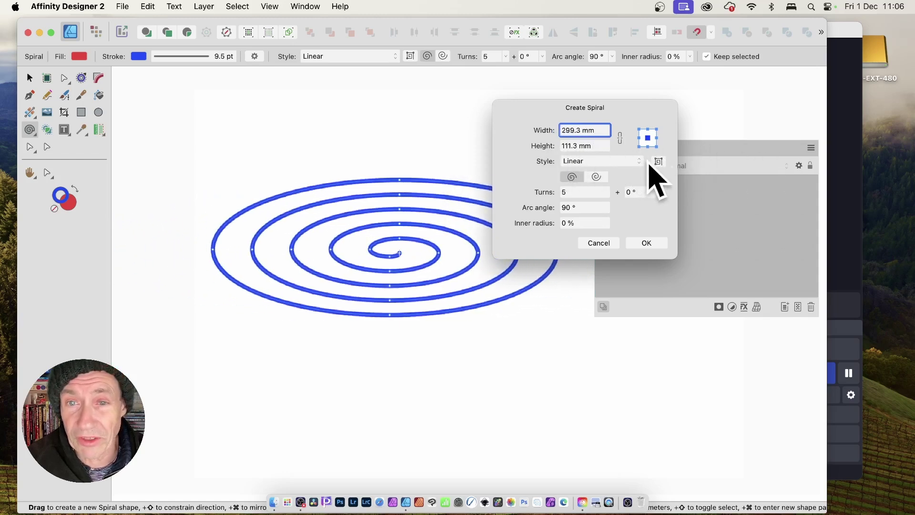
{"action": "mouse_move", "coordinate": [547, 149]}
{"action": "left_mouse_down"}
{"action": "mouse_move", "coordinate": [578, 153]}
{"action": "mouse_move", "coordinate": [516, 157]}
{"action": "mouse_move", "coordinate": [544, 152]}
{"action": "left_mouse_up"}
- Try the Decaying style for the new spiral, settle on Semi-circular and create it
{"action": "left_click", "coordinate": [582, 162]}
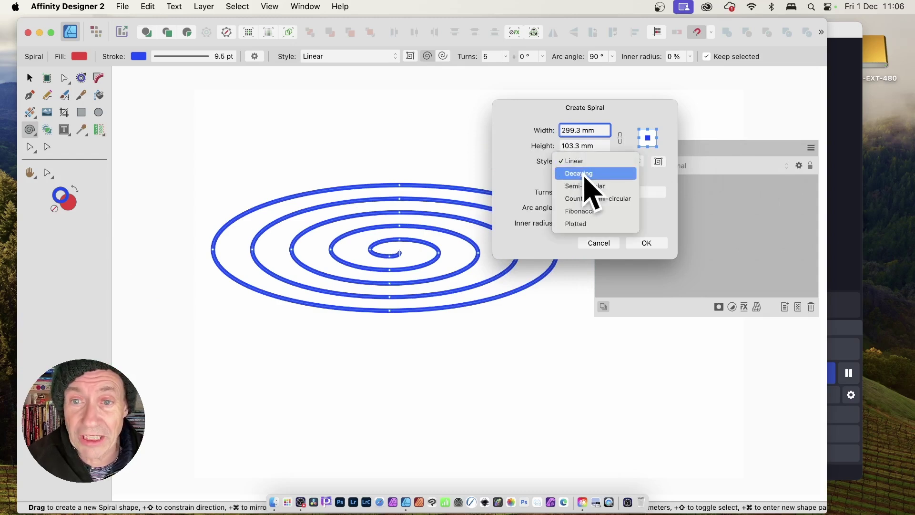
{"action": "left_click", "coordinate": [585, 174]}
{"action": "left_click", "coordinate": [585, 161]}
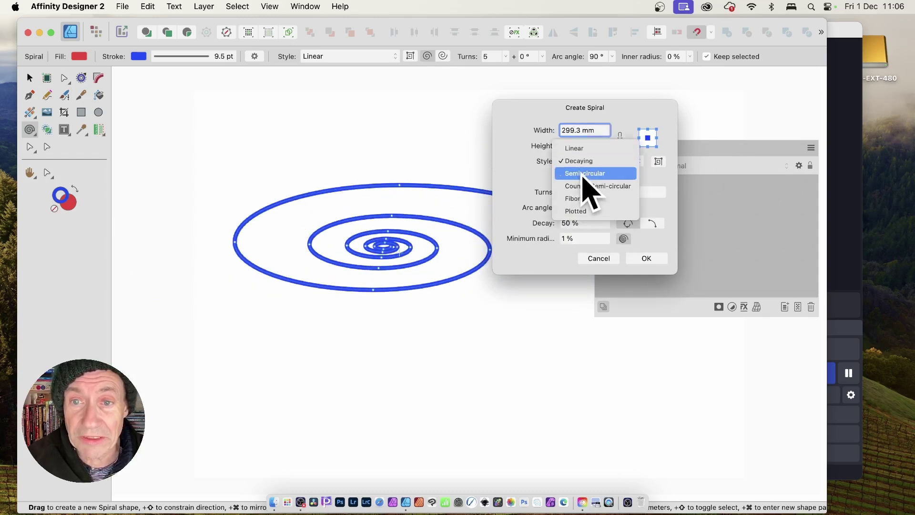
{"action": "left_click", "coordinate": [585, 174]}
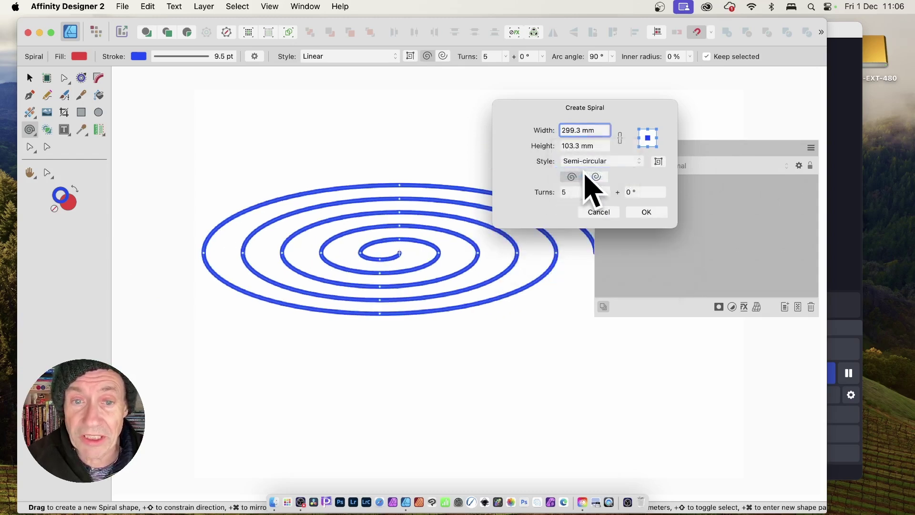
{"action": "left_click", "coordinate": [656, 214]}
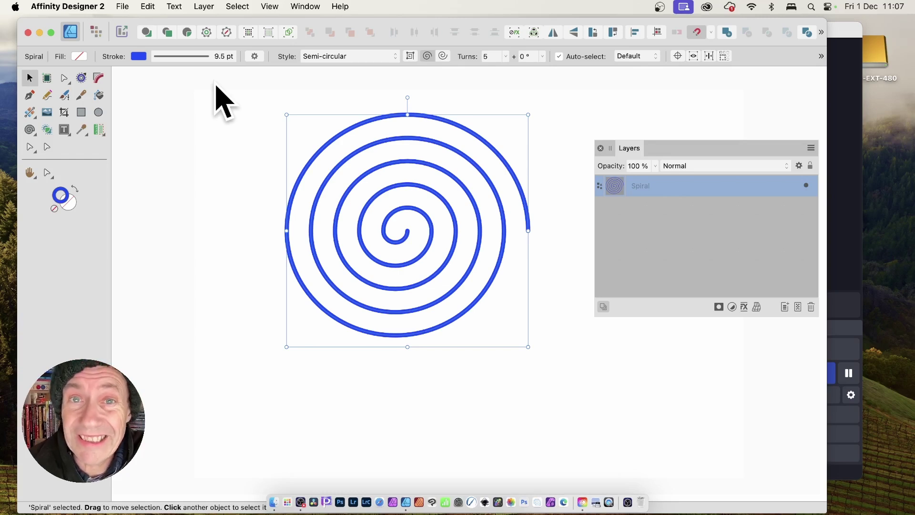
- Offset the semi-circular spiral's outline by about 4.6 mm with the Contour tool and give it round caps
{"action": "left_click", "coordinate": [84, 80]}
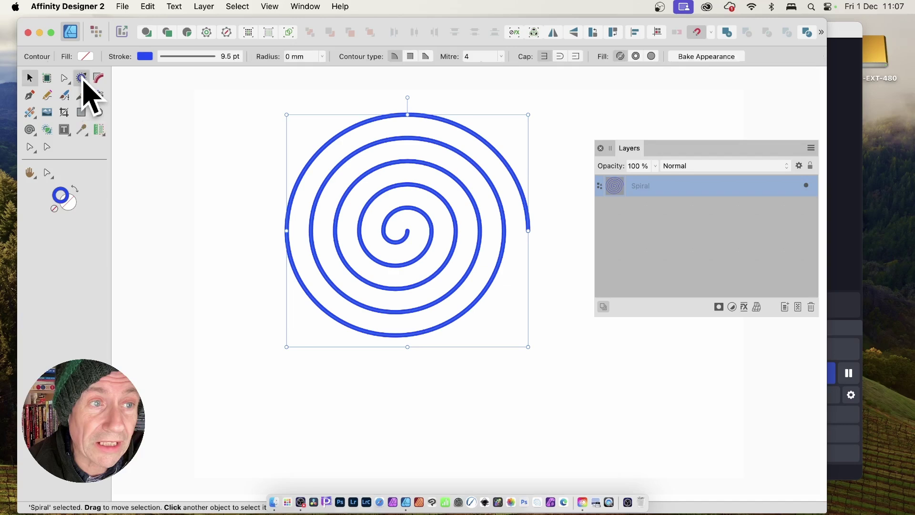
{"action": "mouse_move", "coordinate": [362, 128]}
{"action": "left_mouse_down"}
{"action": "mouse_move", "coordinate": [371, 140]}
{"action": "mouse_move", "coordinate": [368, 131]}
{"action": "left_mouse_up"}
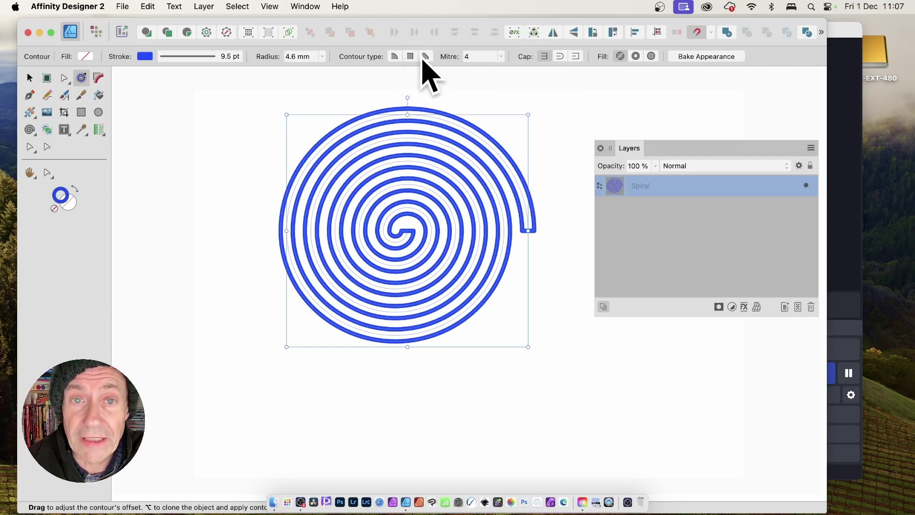
{"action": "left_click", "coordinate": [560, 56]}
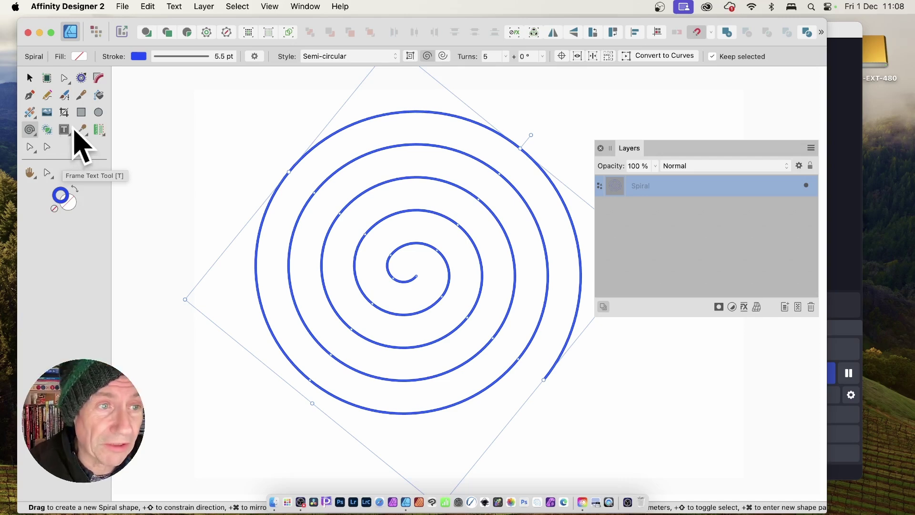
- Turn the spiral into a text path with the Artistic Text tool and begin entering text along it
{"action": "left_click", "coordinate": [69, 135]}
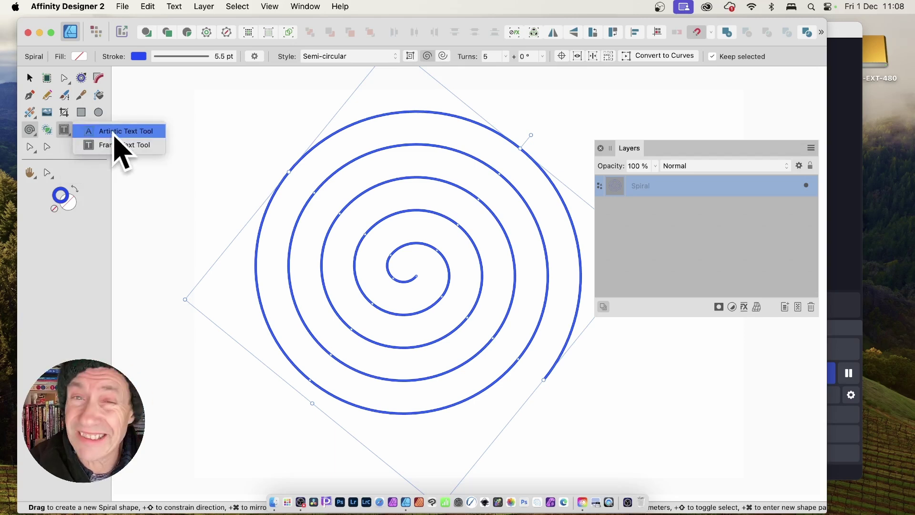
{"action": "left_click", "coordinate": [114, 133]}
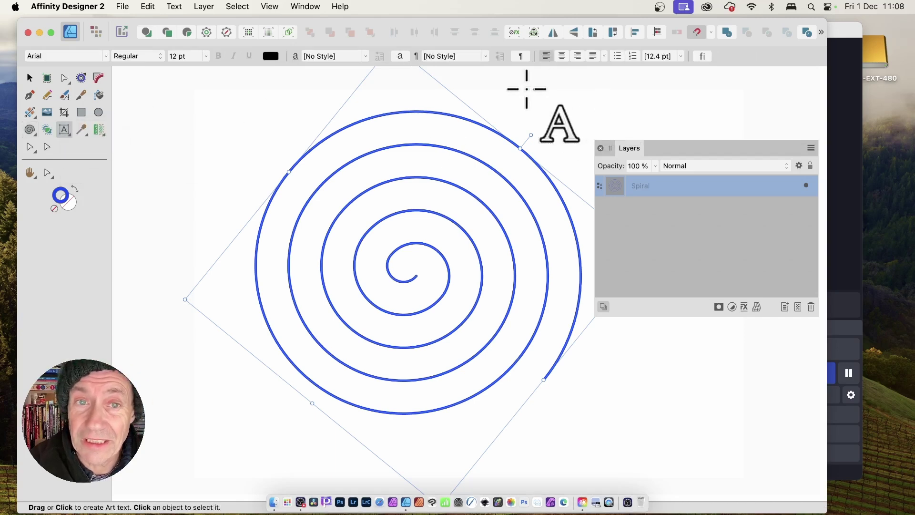
{"action": "left_click", "coordinate": [403, 110]}
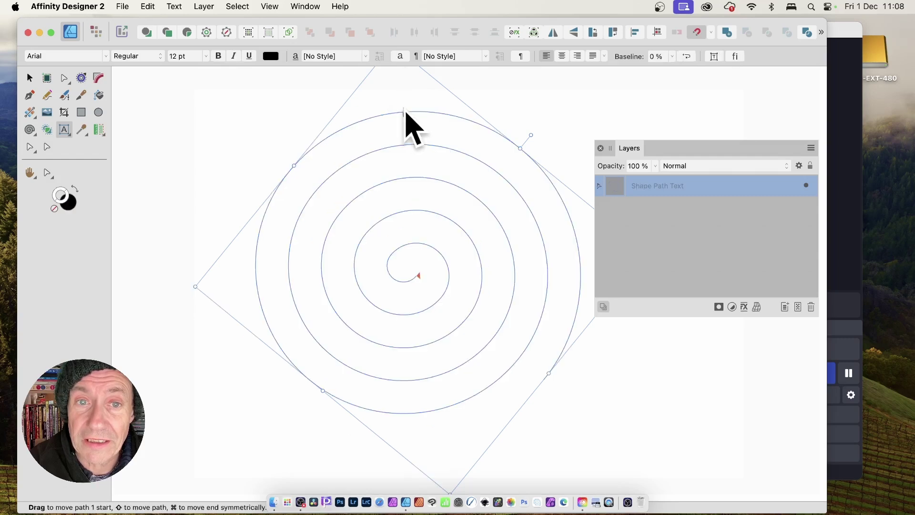
{"action": "type", "text": "t"}
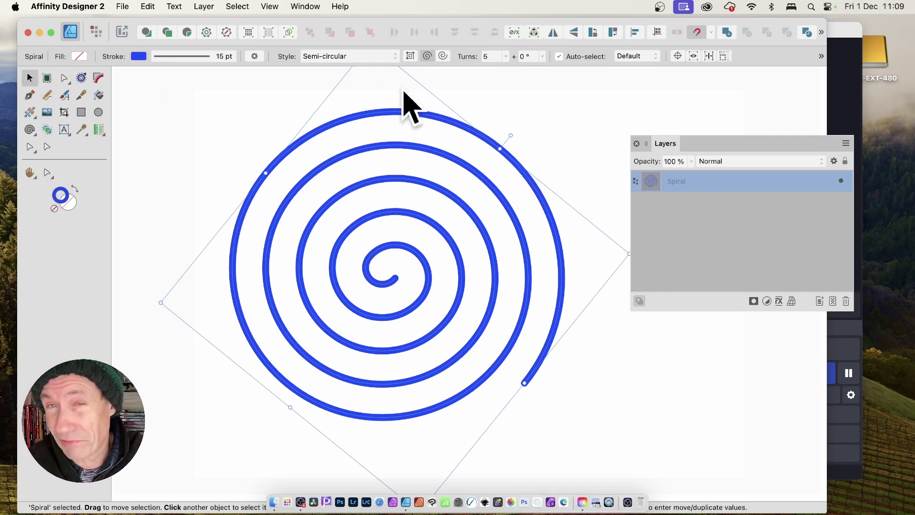
- Preview 14 duplicates of the 15 pt spiral with a -3 mm horizontal offset using Move / Duplicate, and cancel
{"action": "key", "text": "Return"}
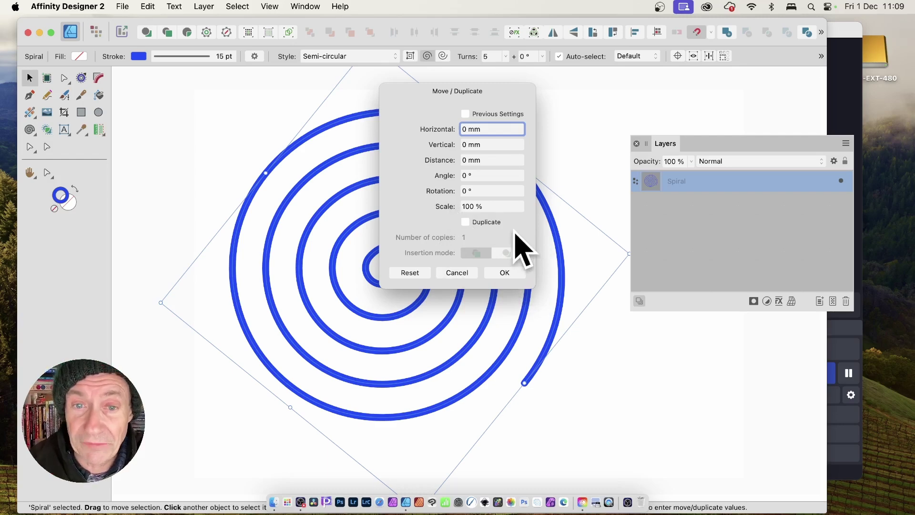
{"action": "left_click", "coordinate": [465, 221]}
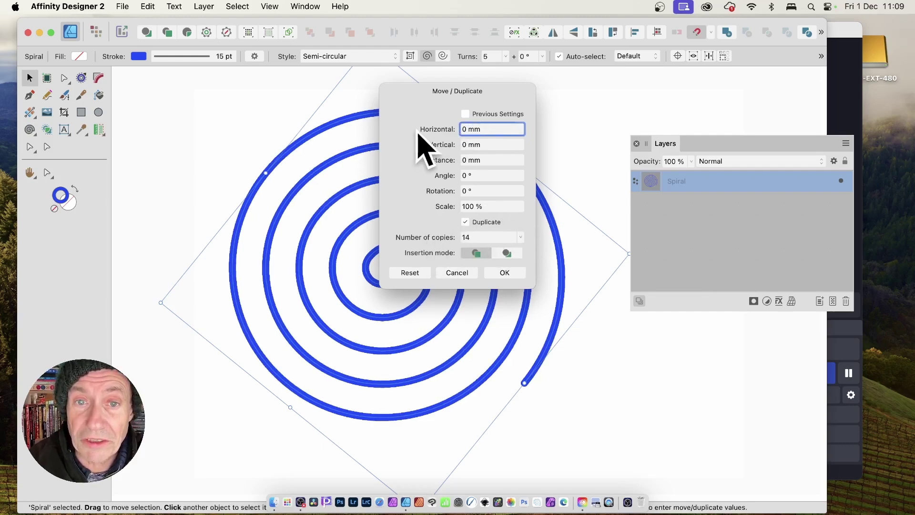
{"action": "type", "text": "8"}
{"action": "mouse_move", "coordinate": [442, 138]}
{"action": "left_mouse_down"}
{"action": "mouse_move", "coordinate": [429, 135]}
{"action": "mouse_move", "coordinate": [434, 143]}
{"action": "left_mouse_up"}
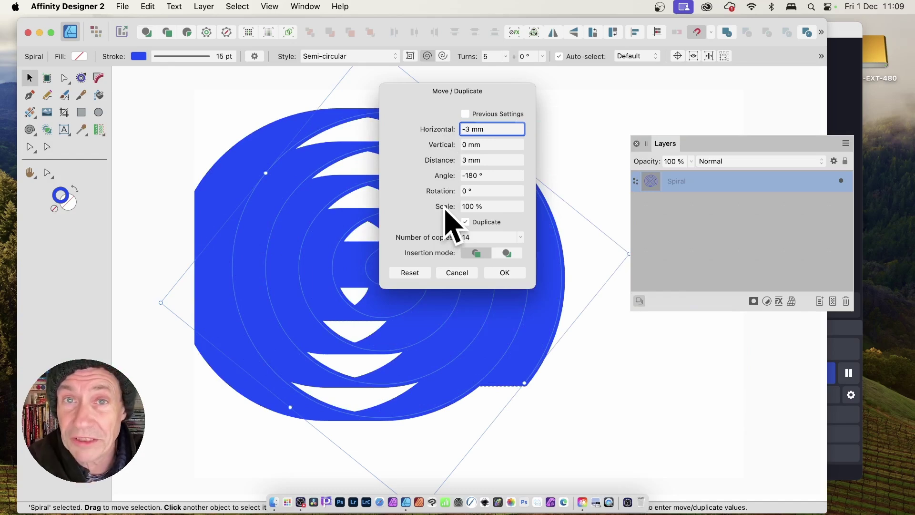
{"action": "key", "text": "Escape"}
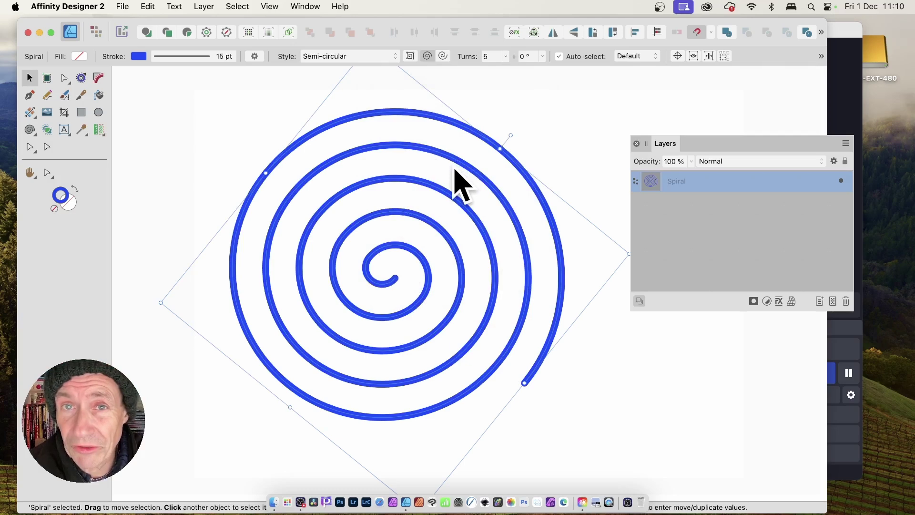